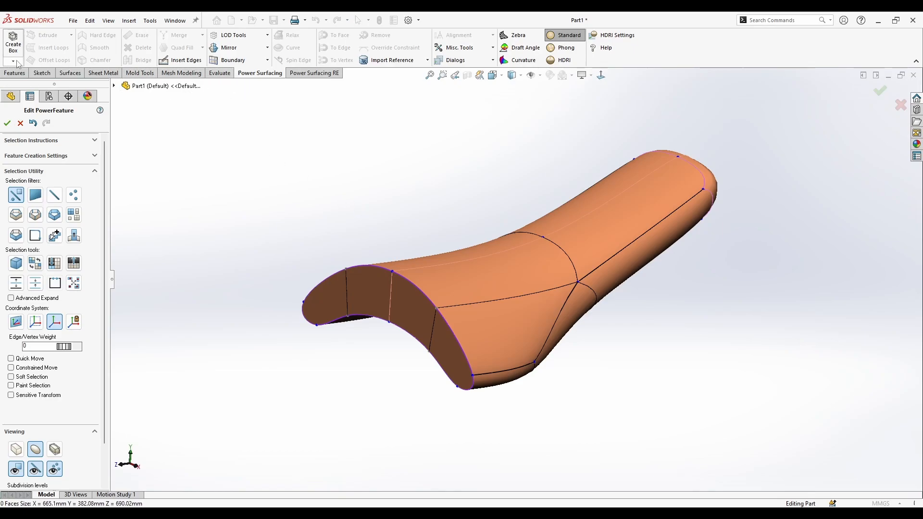
Inspect the body from several angles and select the end-cap and underside faces.
click(42, 73)
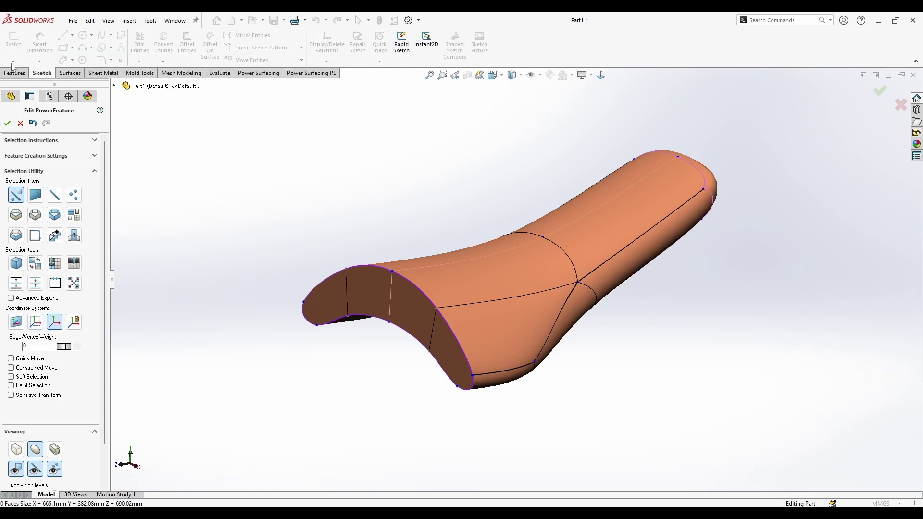
click(258, 73)
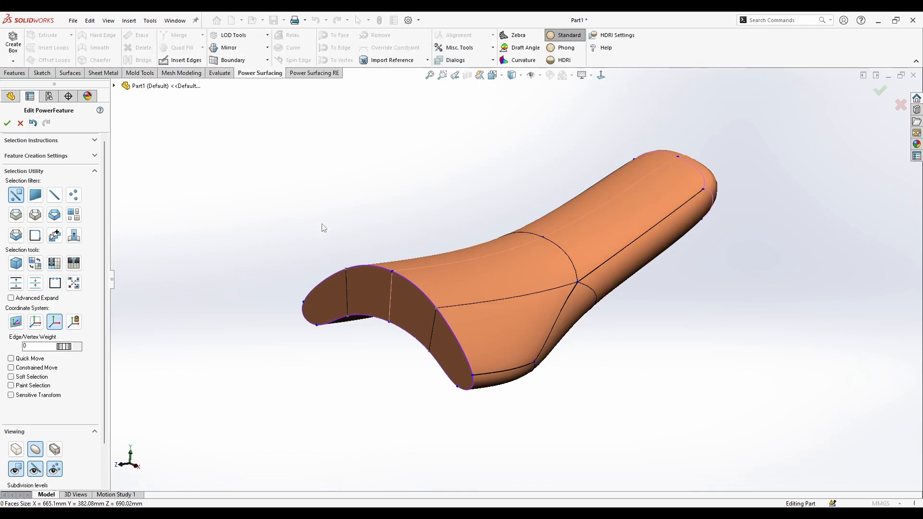
mouse_move(323, 226)
middle_down()
mouse_move(353, 224)
mouse_move(359, 254)
mouse_move(386, 212)
mouse_move(253, 201)
mouse_move(370, 190)
mouse_move(404, 221)
middle_up()
mouse_move(718, 376)
middle_down()
mouse_move(757, 379)
mouse_move(678, 369)
mouse_move(710, 337)
mouse_move(610, 289)
mouse_move(696, 292)
mouse_move(710, 317)
middle_up()
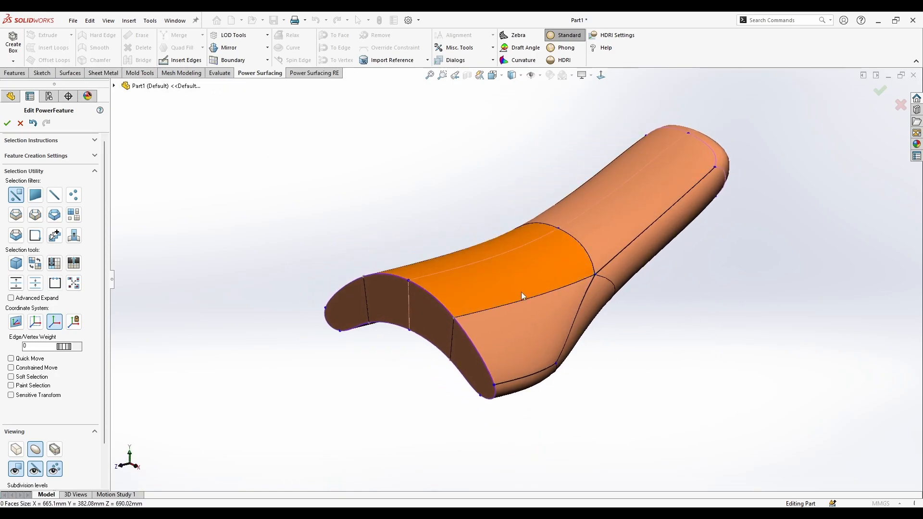
middle_drag(465, 248, 476, 260)
scroll(603, 333, down, 1)
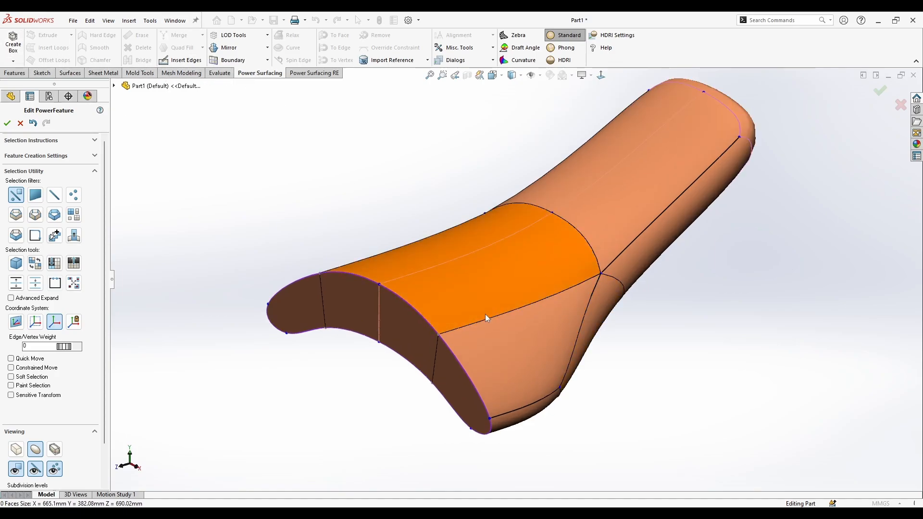
middle_drag(453, 323, 413, 320)
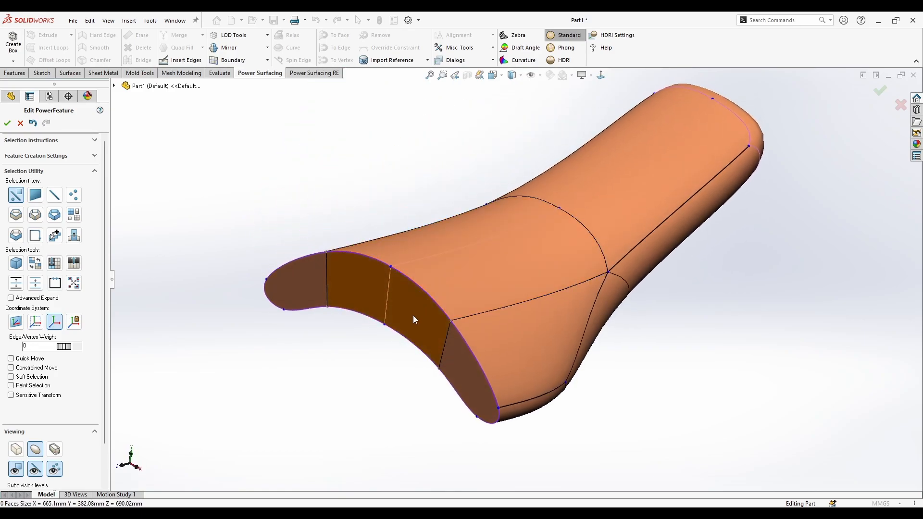
click(439, 313)
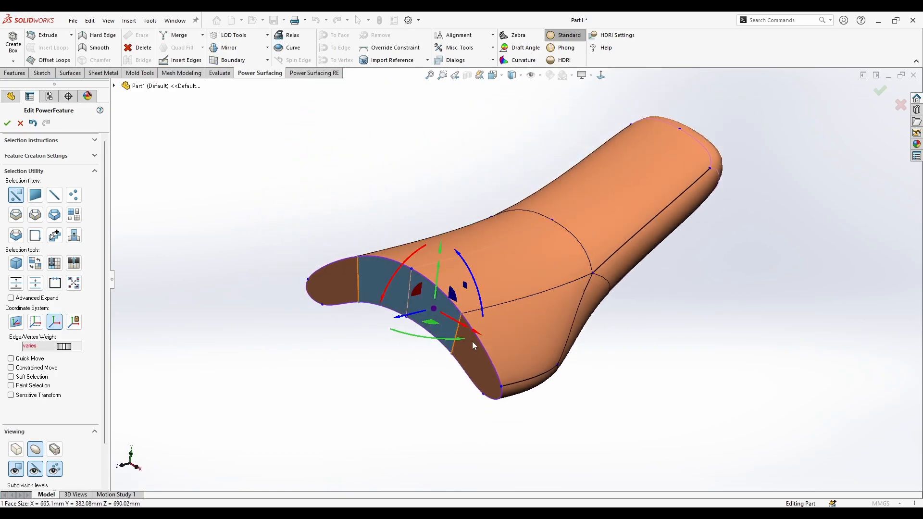
mouse_move(497, 352)
middle_down()
mouse_move(604, 290)
mouse_move(574, 333)
middle_up()
click(603, 289)
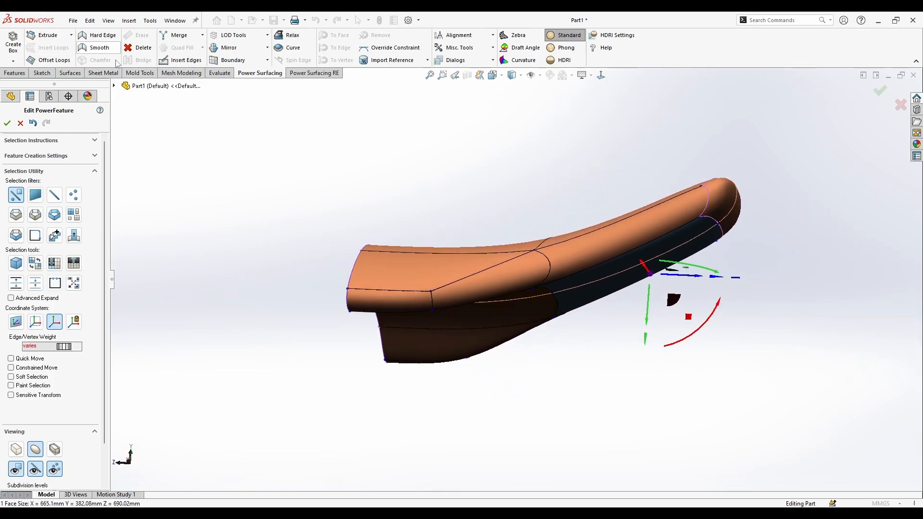
middle_drag(505, 315, 620, 274)
scroll(664, 242, up, 3)
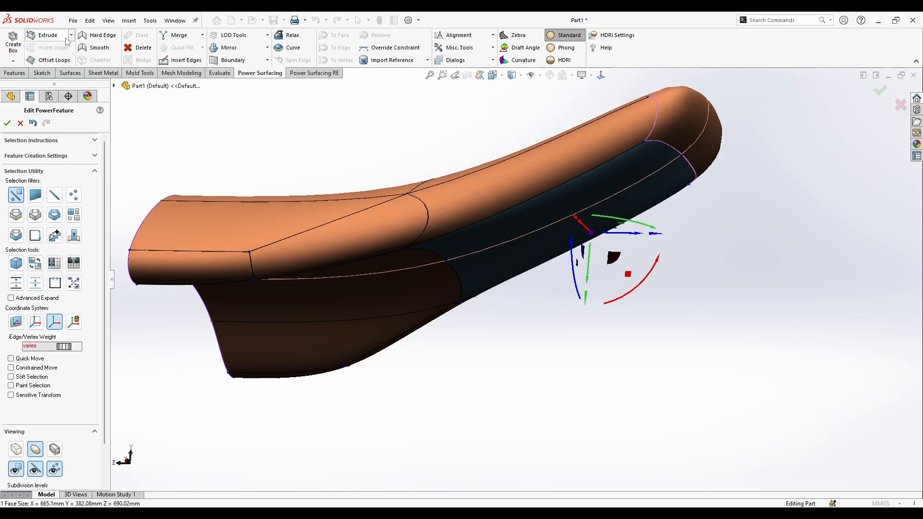
Extrude the faces downward, scaled up, to 181.52 mm with a 15° draft taper.
click(47, 36)
mouse_move(542, 313)
middle_down()
mouse_move(505, 340)
mouse_move(594, 363)
mouse_move(606, 357)
middle_up()
mouse_move(656, 315)
mouse_down()
mouse_move(692, 283)
mouse_move(663, 317)
mouse_move(666, 289)
mouse_up()
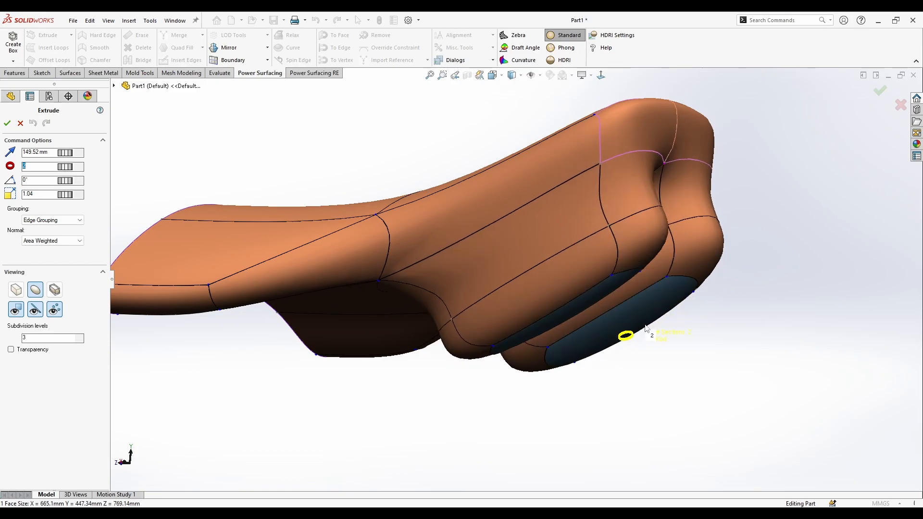
drag(646, 332, 694, 267)
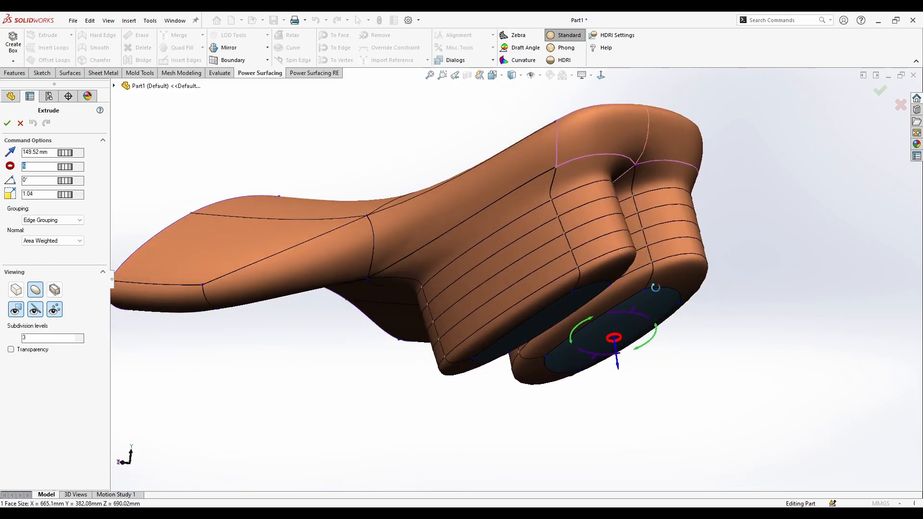
middle_drag(651, 288, 116, 228)
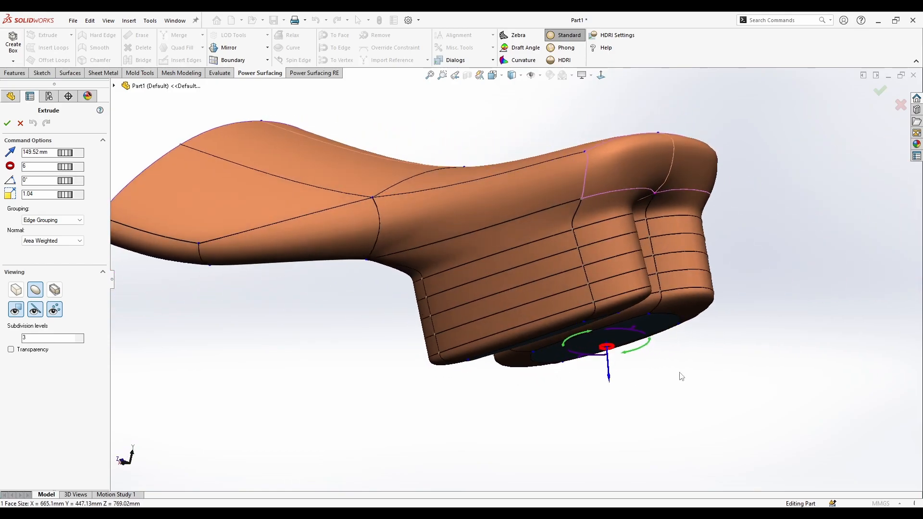
drag(69, 180, 58, 181)
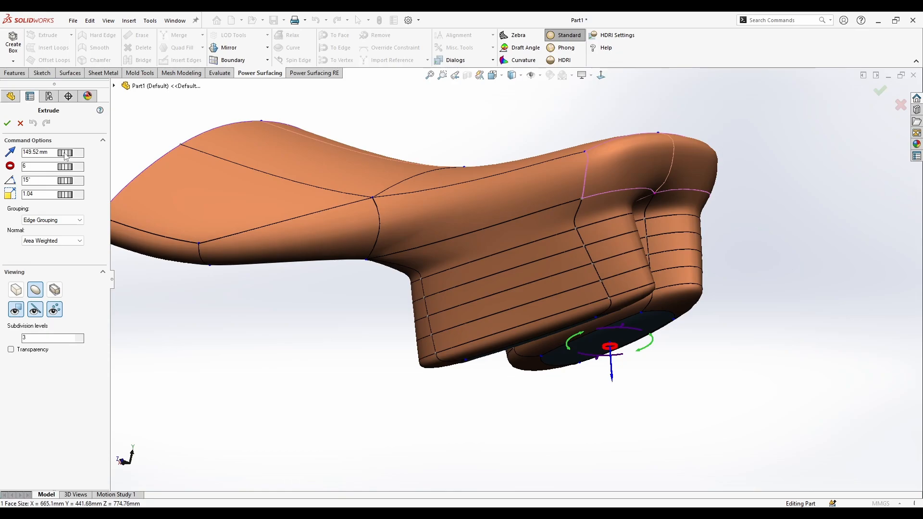
drag(65, 153, 73, 152)
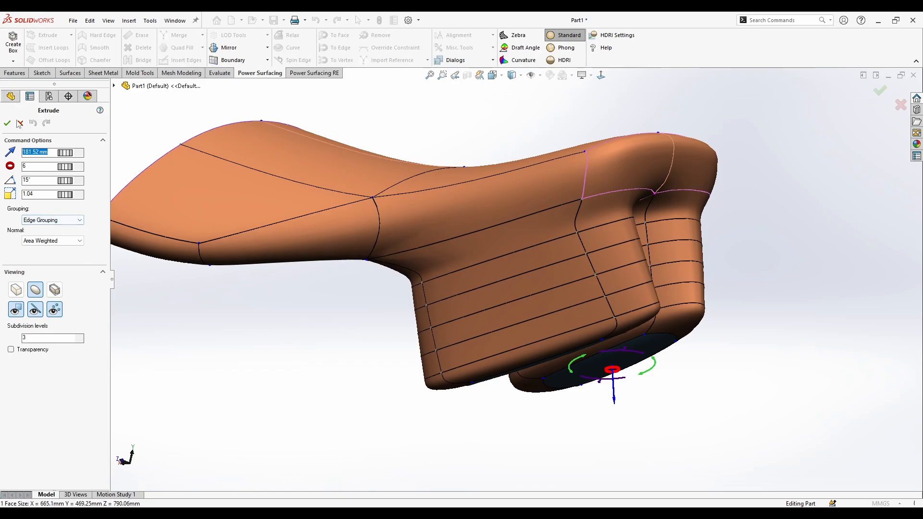
Accept the extrusion and pull the grip faces down and to the right.
click(19, 123)
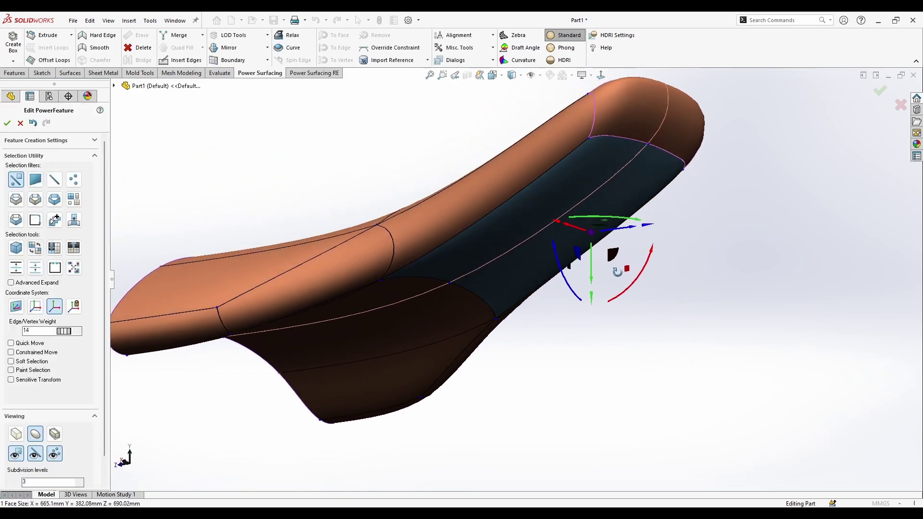
middle_drag(606, 264, 619, 265)
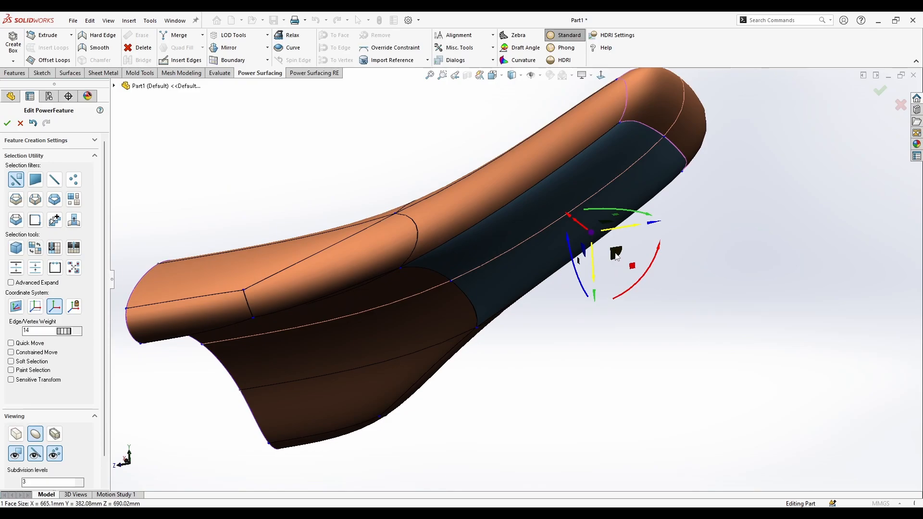
drag(616, 253, 697, 343)
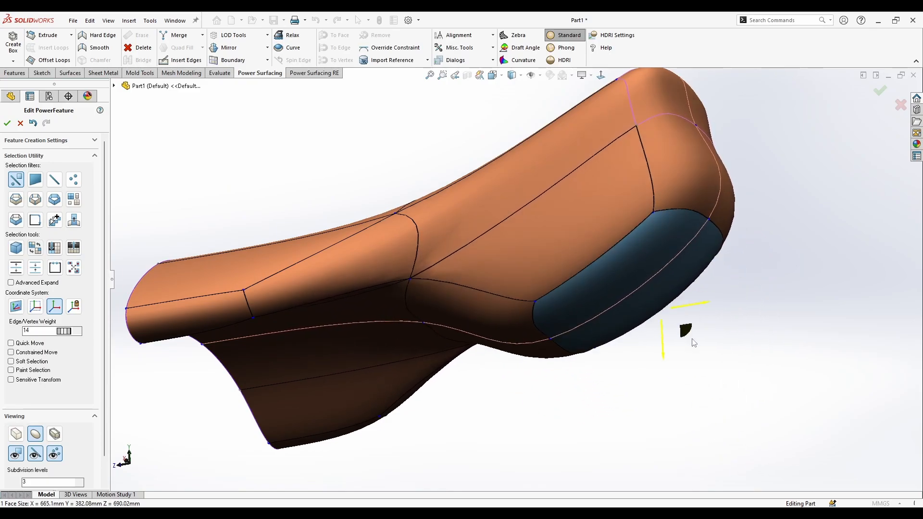
middle_drag(697, 345, 548, 303)
Select the grip faces around the back of the grip.
click(617, 311)
scroll(509, 276, up, 3)
click(517, 253)
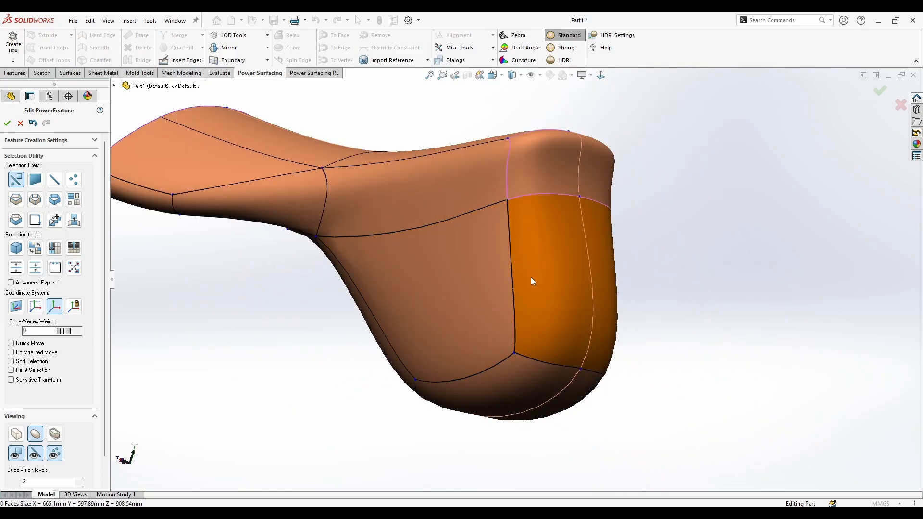
middle_drag(531, 272, 455, 283)
click(374, 264)
click(476, 288)
Insert two edge loops across the grip and select its bottom face.
middle_drag(531, 281, 478, 291)
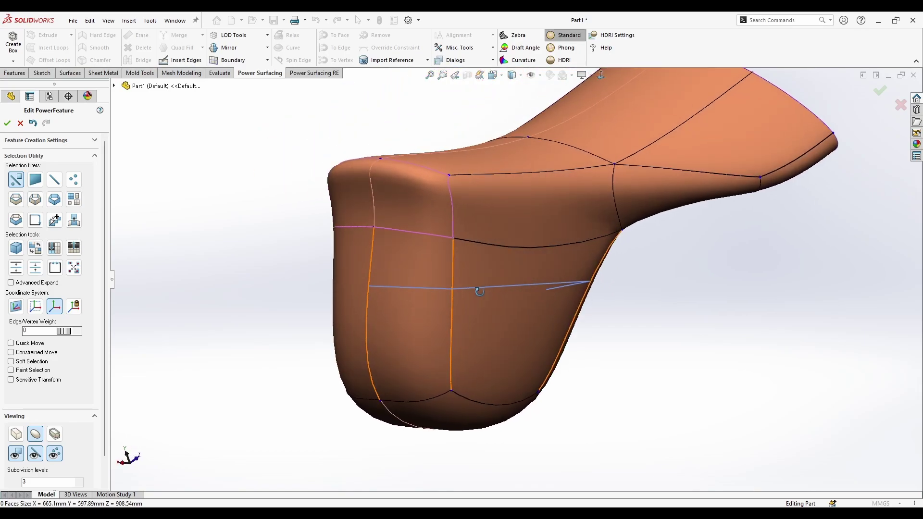
click(452, 291)
click(456, 333)
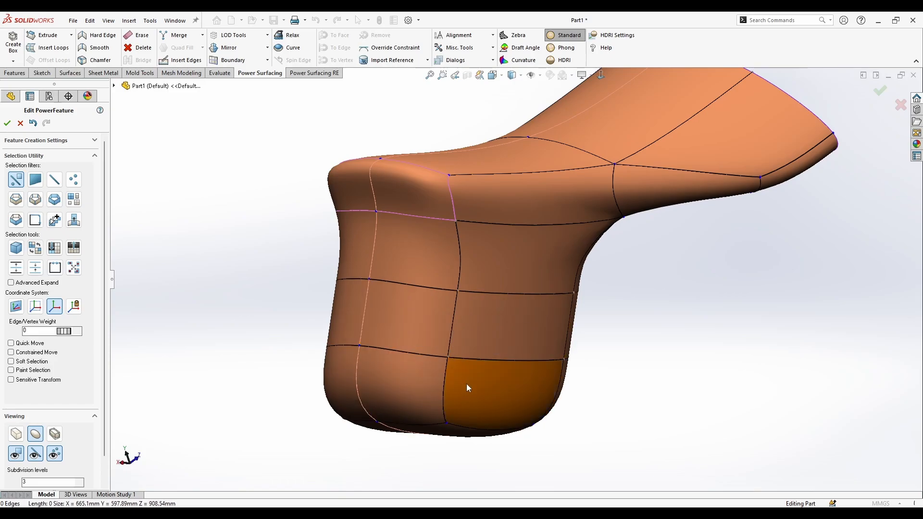
mouse_move(475, 384)
middle_down()
mouse_move(483, 344)
mouse_move(467, 326)
middle_up()
click(522, 327)
Pull the grip's bottom face down and out into a longer, curved fin.
mouse_move(621, 348)
middle_down()
mouse_move(624, 342)
mouse_move(598, 346)
mouse_move(422, 269)
middle_up()
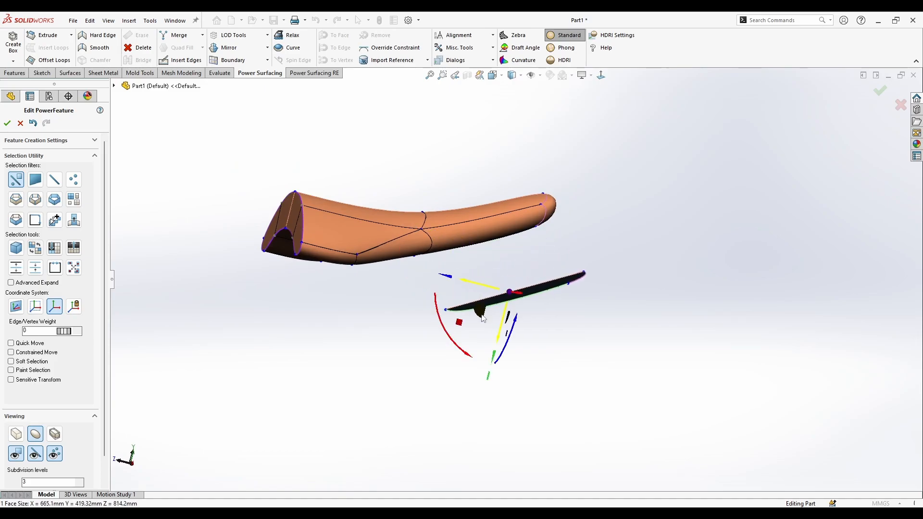
drag(482, 317, 417, 277)
mouse_move(418, 277)
middle_down()
mouse_move(480, 256)
mouse_move(545, 325)
mouse_move(692, 408)
mouse_move(649, 382)
middle_up()
mouse_move(368, 219)
middle_down()
mouse_move(554, 334)
mouse_move(626, 441)
middle_up()
mouse_move(626, 440)
mouse_down()
mouse_move(559, 357)
mouse_move(675, 441)
mouse_up()
mouse_move(674, 441)
middle_down()
mouse_move(621, 412)
mouse_move(768, 429)
mouse_move(606, 383)
mouse_move(465, 317)
mouse_move(542, 322)
mouse_move(443, 309)
mouse_move(433, 342)
mouse_move(555, 321)
middle_up()
scroll(455, 312, down, 3)
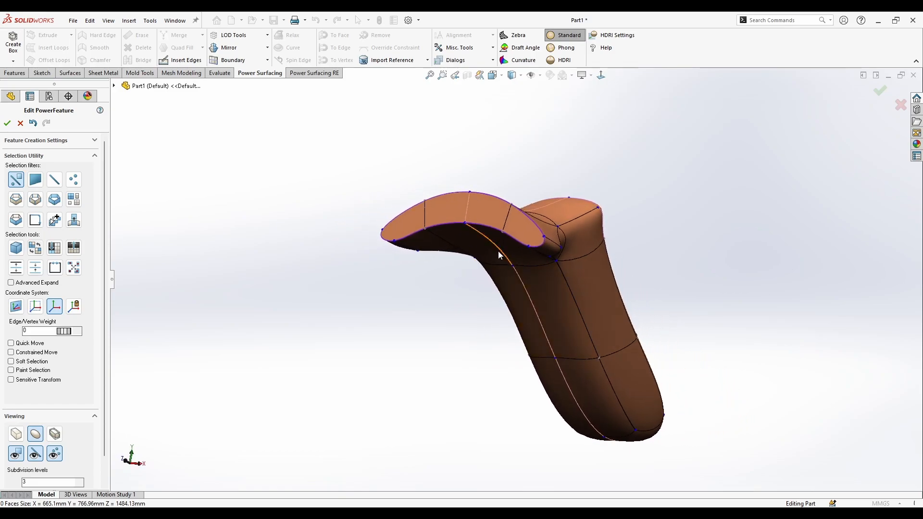
mouse_move(499, 250)
middle_down()
mouse_move(518, 263)
mouse_move(420, 212)
middle_up()
Move an end-cap edge down and outward so the head becomes longer and broader.
middle_drag(476, 263, 519, 216)
right_click(537, 137)
key(Escape)
click(457, 203)
middle_drag(461, 231, 446, 209)
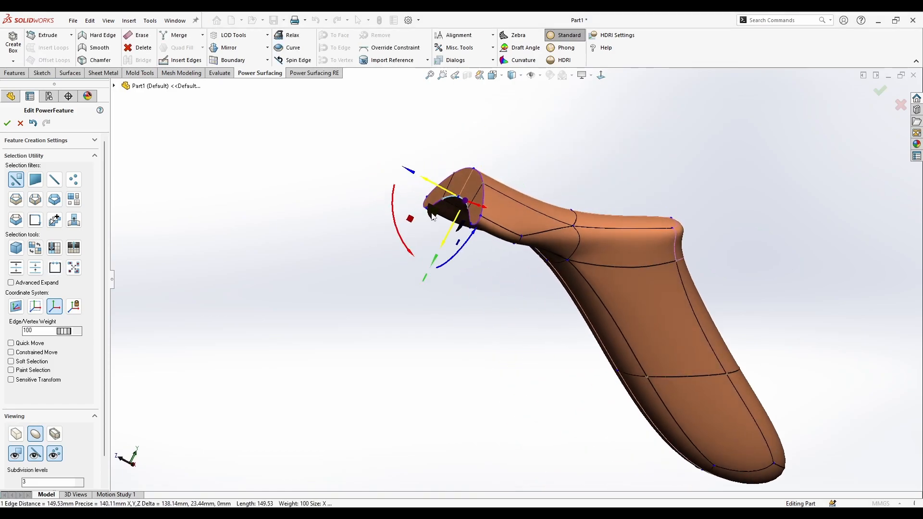
drag(432, 218, 407, 256)
middle_drag(395, 296, 429, 280)
drag(430, 280, 423, 314)
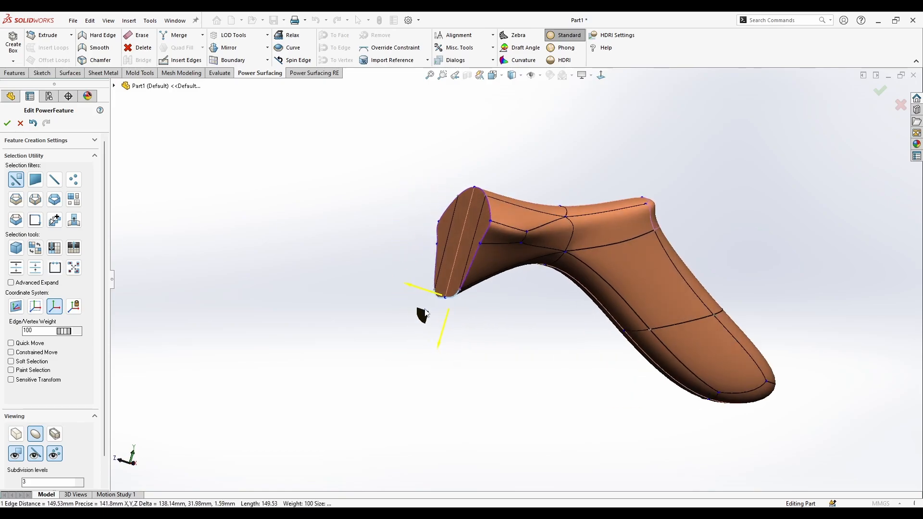
click(427, 320)
Try selecting end-cap faces and a vertex, clearing each selection.
mouse_move(427, 320)
middle_down()
mouse_move(551, 359)
mouse_move(560, 261)
middle_up()
click(559, 261)
ctrl+click(516, 206)
middle_drag(517, 202, 526, 347)
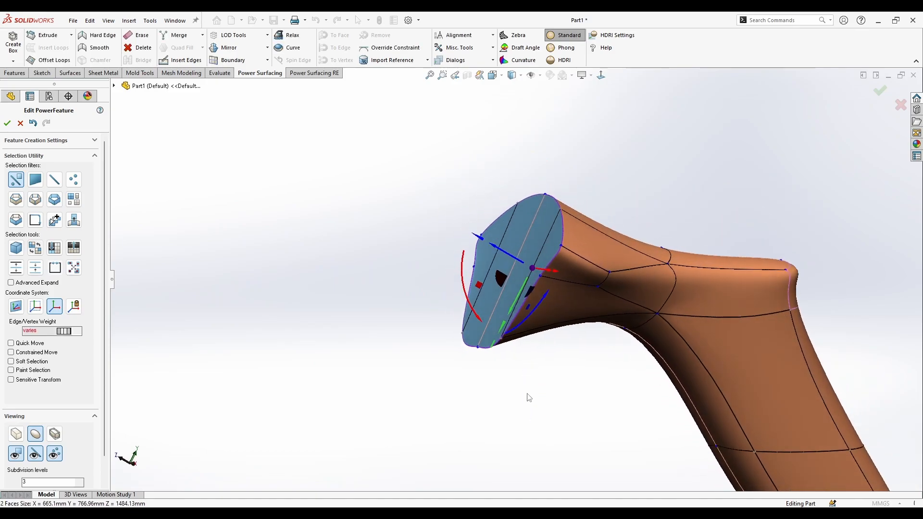
key(Escape)
scroll(516, 316, up, 3)
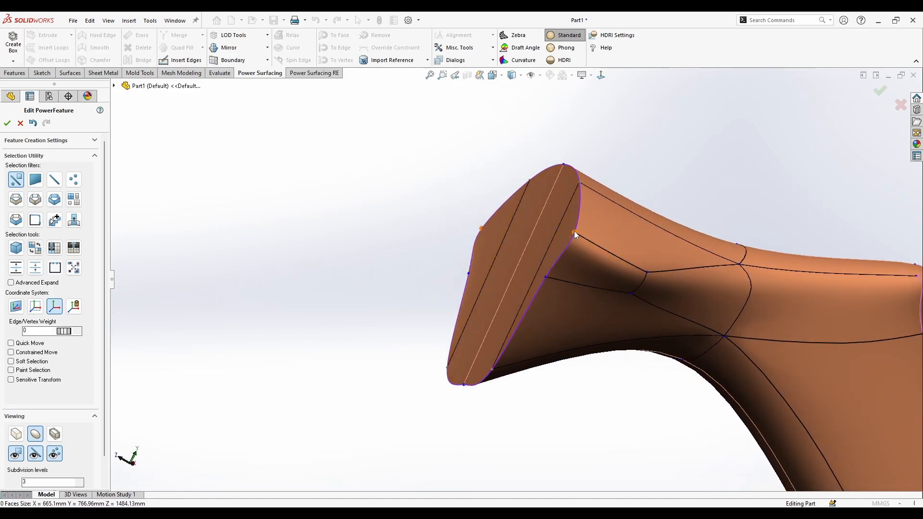
middle_drag(575, 234, 552, 249)
click(550, 249)
key(Escape)
Select the middle and adjacent end-cap faces together.
mouse_move(599, 289)
middle_down()
mouse_move(782, 343)
mouse_move(576, 310)
middle_up()
scroll(577, 310, up, 4)
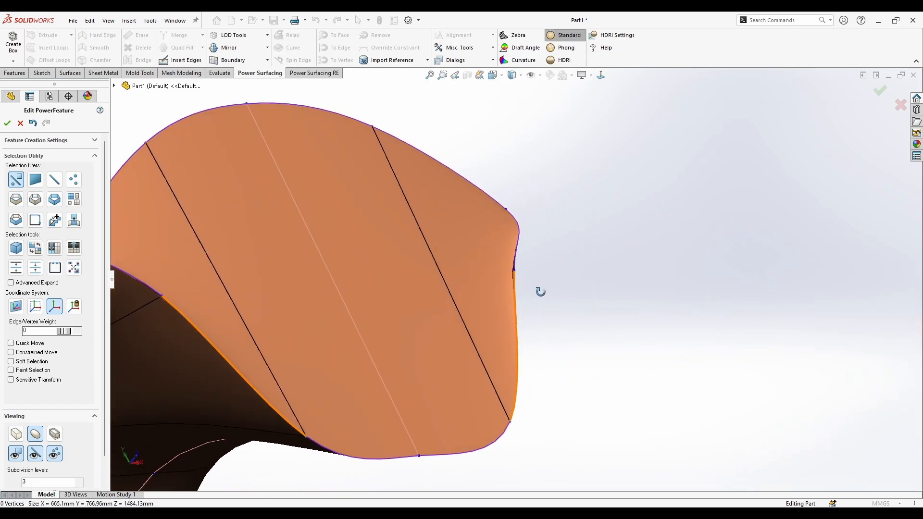
scroll(527, 289, down, 3)
middle_drag(486, 299, 462, 258)
click(461, 257)
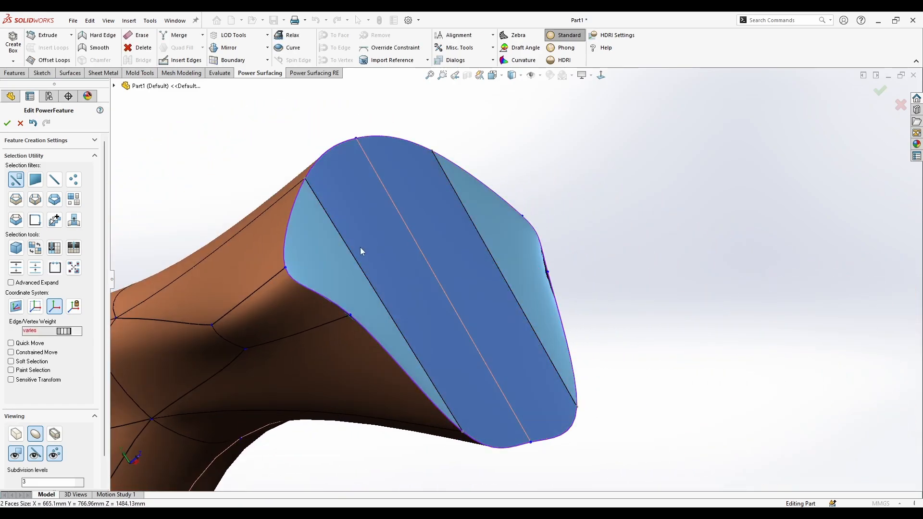
shift+click(360, 248)
mouse_move(505, 288)
middle_down()
mouse_move(471, 299)
mouse_move(438, 283)
middle_up()
Flatten the selected end-cap faces into one planar end with the Alignment Flatten command.
right_click(438, 284)
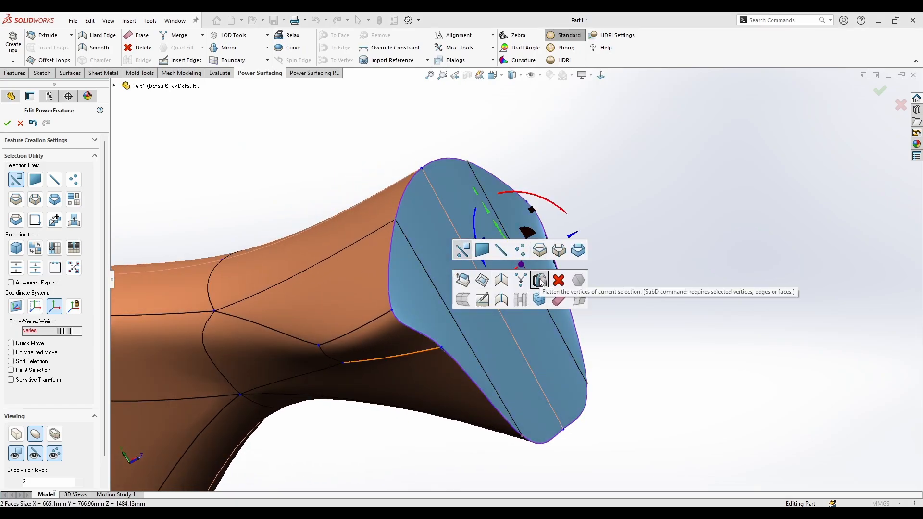
click(536, 132)
click(519, 238)
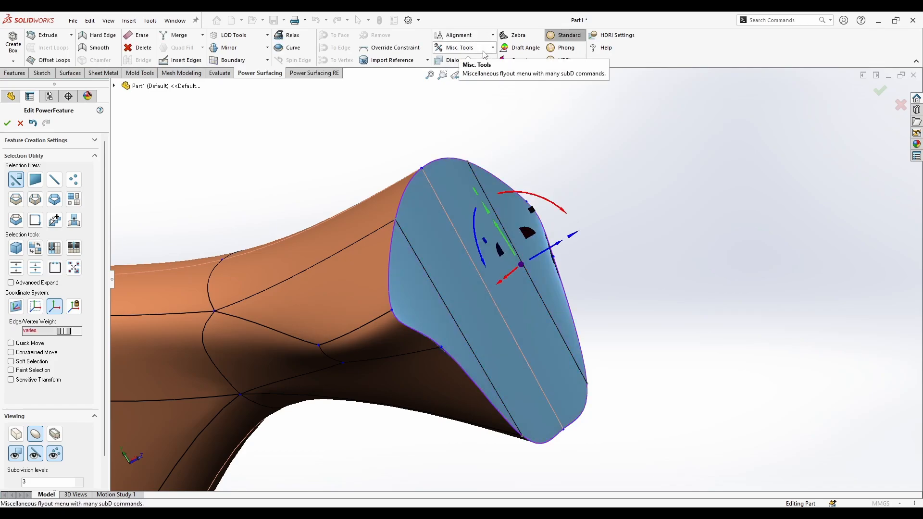
click(476, 39)
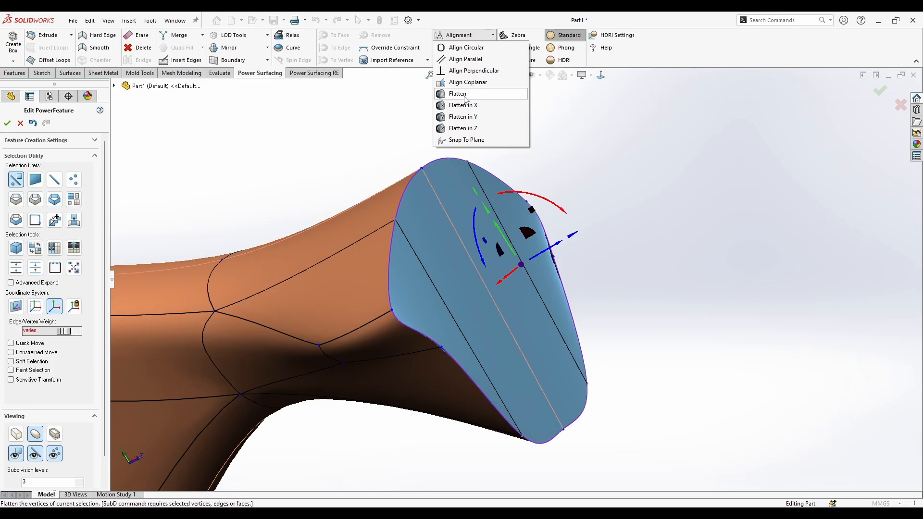
click(458, 95)
click(661, 282)
mouse_move(549, 289)
middle_down()
mouse_move(491, 287)
mouse_move(653, 360)
mouse_move(593, 309)
mouse_move(481, 274)
middle_up()
scroll(481, 274, down, 3)
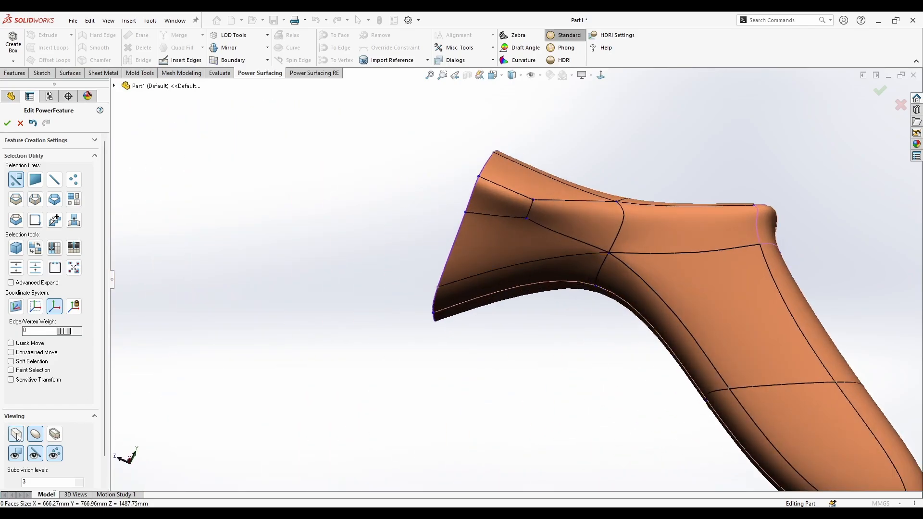
Switch to the flat control cage and move a vertex on the end cage.
key(Tab)
middle_drag(548, 304, 404, 289)
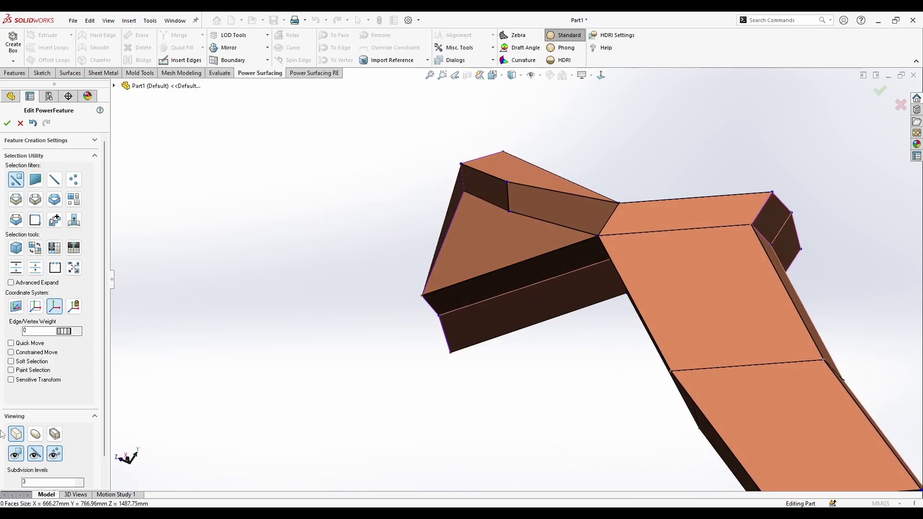
click(464, 193)
middle_drag(463, 193, 473, 198)
drag(473, 198, 532, 218)
middle_drag(532, 218, 542, 356)
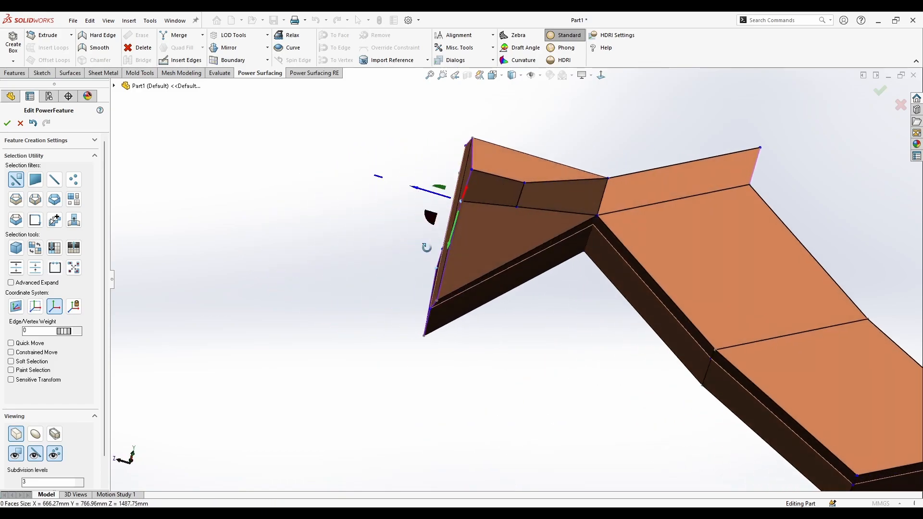
right_click(523, 198)
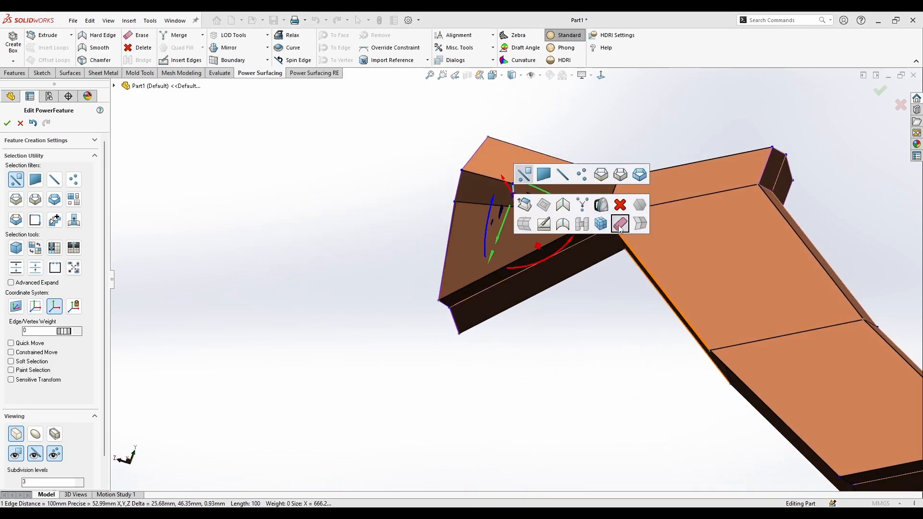
key(Escape)
Insert a new edge running across the end face.
middle_drag(562, 303, 611, 353)
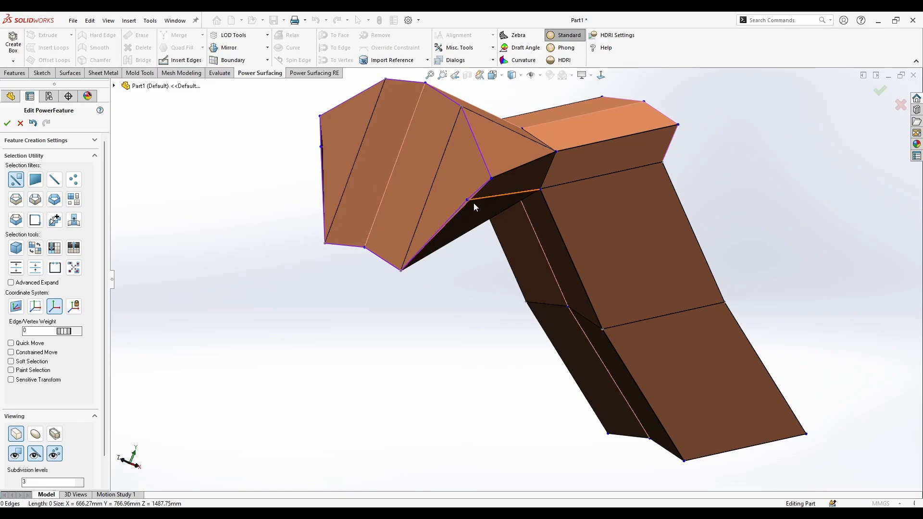
mouse_move(474, 203)
middle_down()
mouse_move(454, 193)
mouse_move(462, 198)
mouse_move(434, 209)
middle_up()
click(180, 60)
click(431, 194)
click(375, 181)
right_click(405, 183)
In front view, slide an end-face outline vertex inward.
mouse_move(406, 195)
middle_down()
mouse_move(391, 236)
mouse_move(368, 229)
mouse_move(433, 217)
middle_up()
click(484, 204)
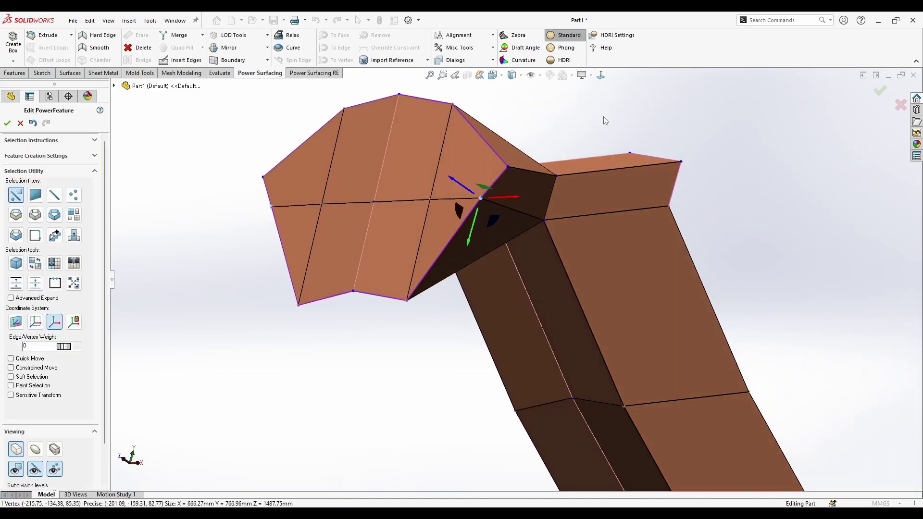
click(602, 75)
click(480, 196)
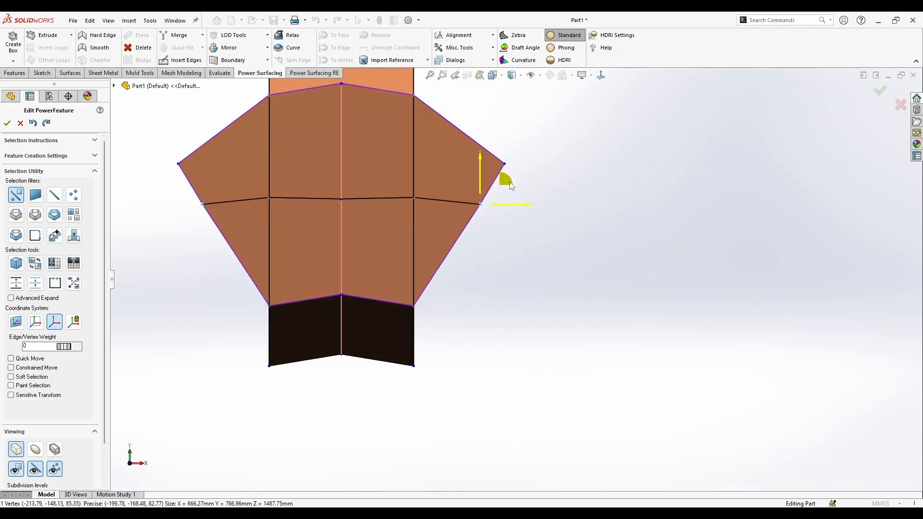
mouse_move(509, 183)
mouse_down()
mouse_move(442, 203)
mouse_move(421, 199)
mouse_up()
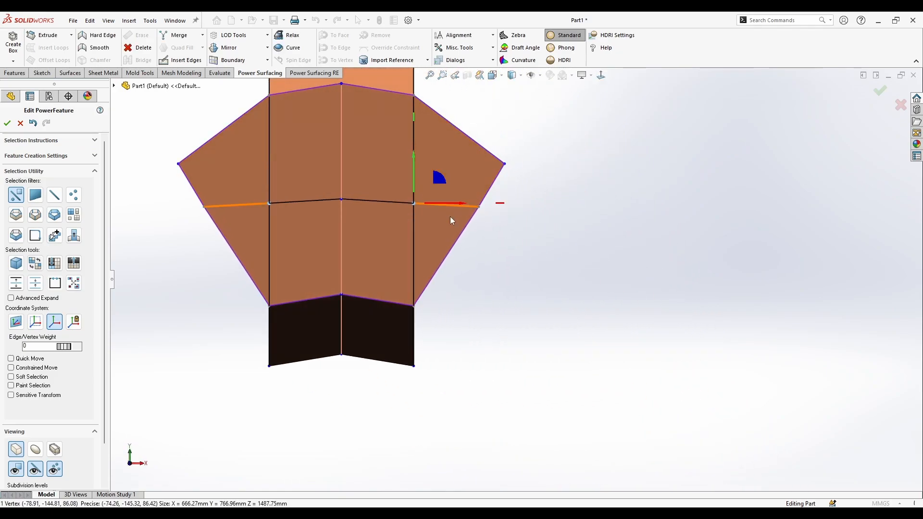
mouse_move(455, 223)
middle_down()
mouse_move(441, 256)
mouse_move(540, 245)
mouse_move(534, 351)
mouse_move(597, 333)
mouse_move(597, 217)
middle_up()
In smooth display, select the whole boundary loop of the end face.
click(35, 449)
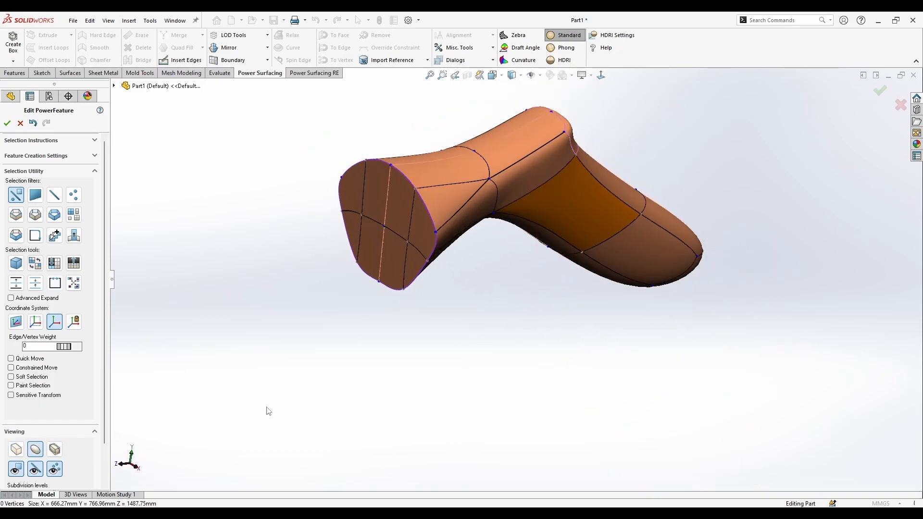
middle_drag(343, 397, 439, 310)
scroll(550, 283, down, 2)
middle_drag(469, 347, 476, 346)
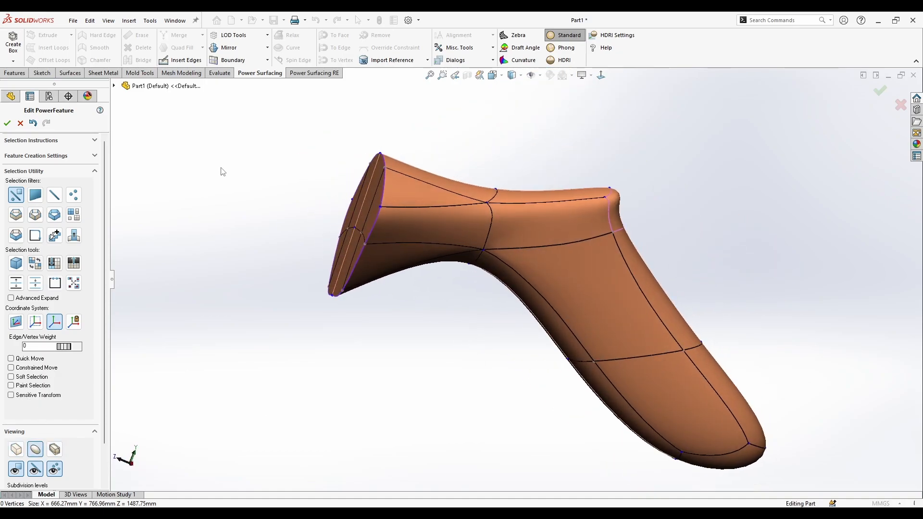
middle_drag(192, 119, 212, 160)
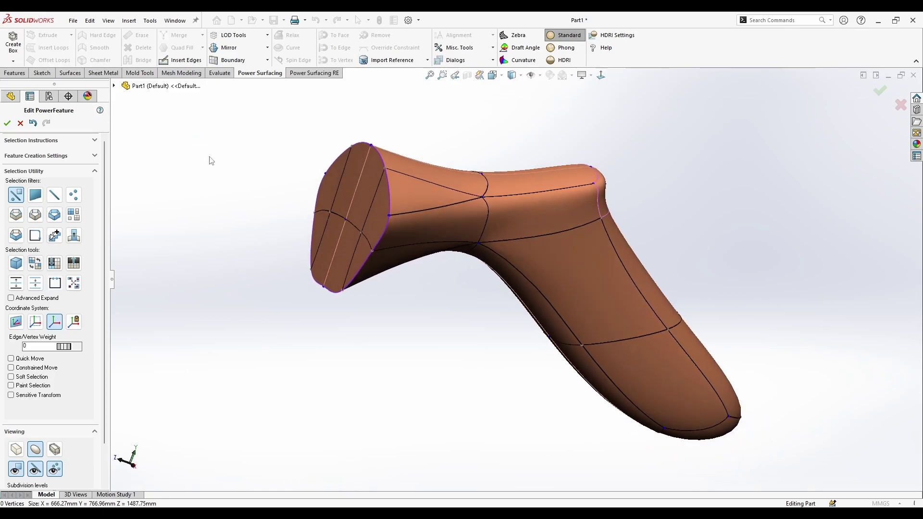
click(356, 198)
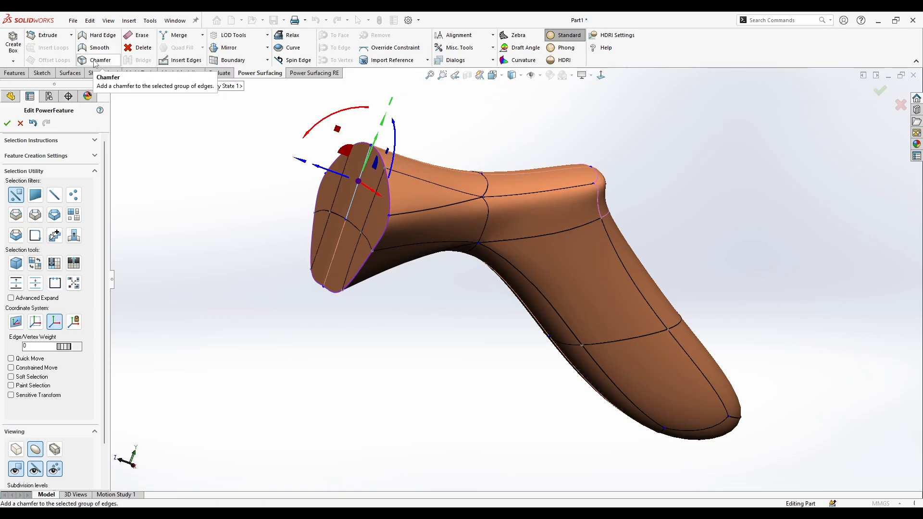
middle_drag(283, 254, 340, 294)
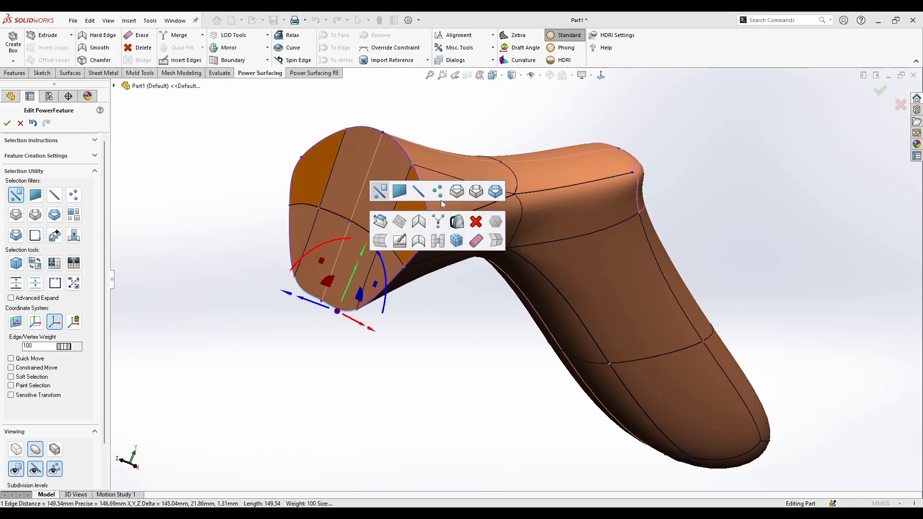
click(457, 191)
click(420, 186)
double_click(421, 185)
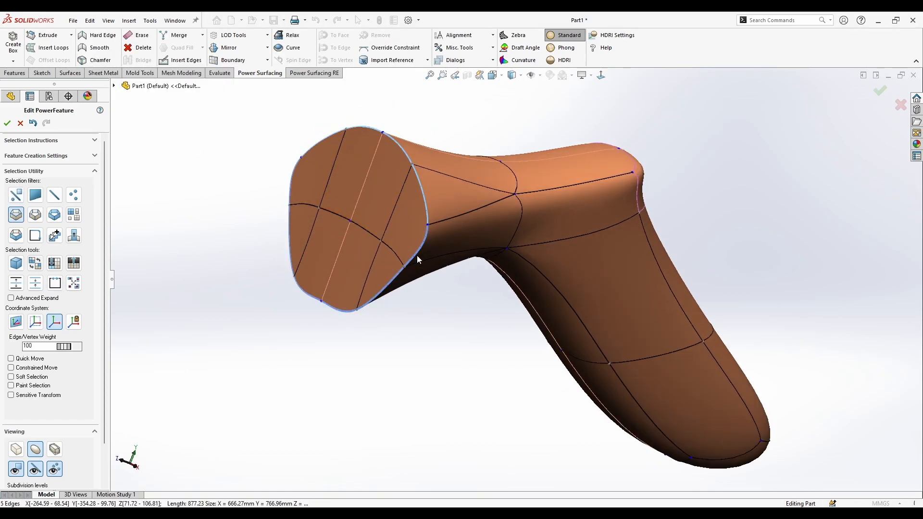
middle_drag(417, 266, 407, 240)
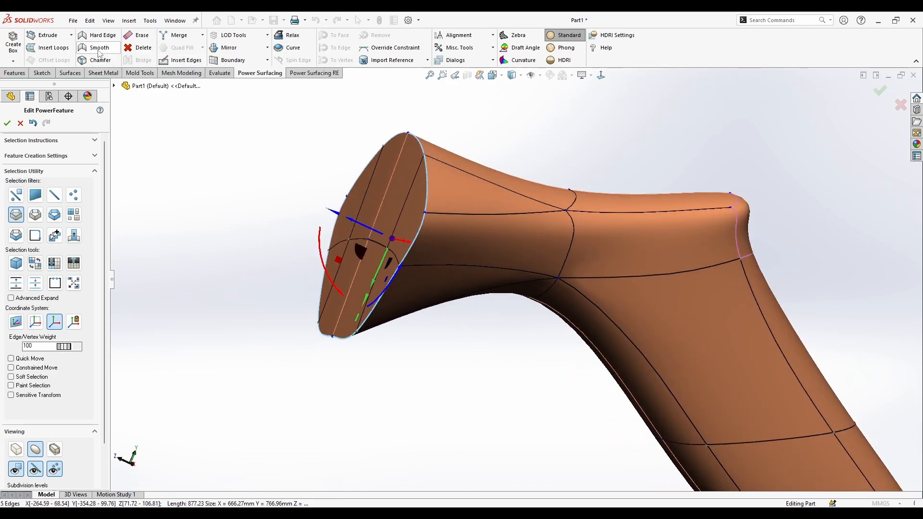
Try Smooth on the boundary loop, then make it a hard creased edge.
click(99, 47)
mouse_move(369, 215)
middle_down()
mouse_move(547, 200)
mouse_move(406, 244)
middle_up()
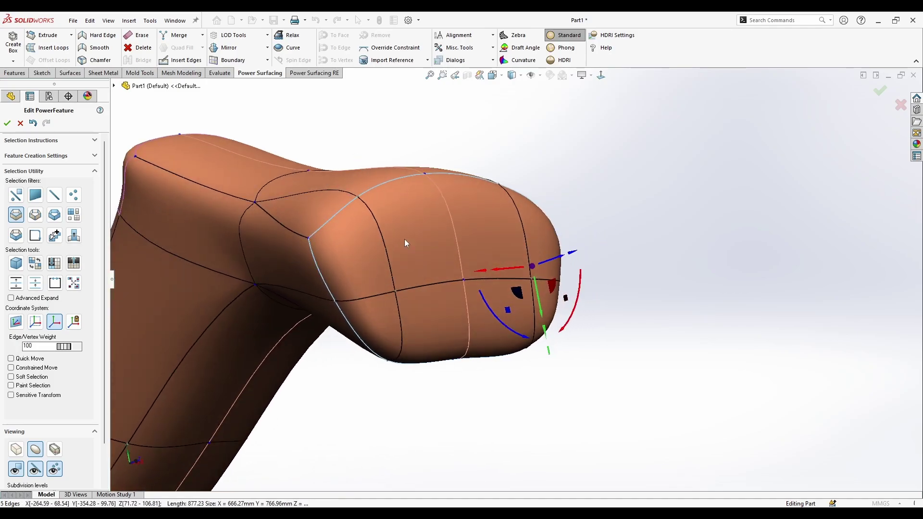
click(102, 35)
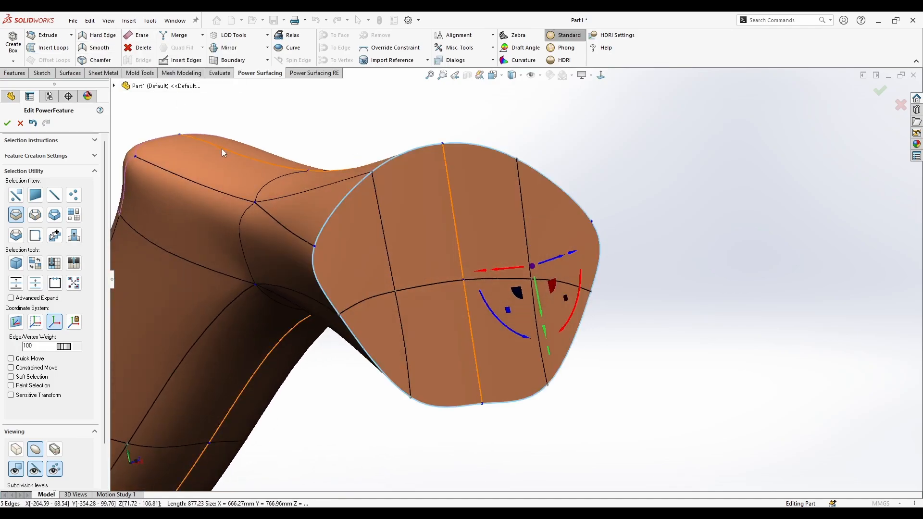
mouse_move(404, 232)
middle_down()
mouse_move(429, 272)
mouse_move(500, 273)
mouse_move(360, 202)
middle_up()
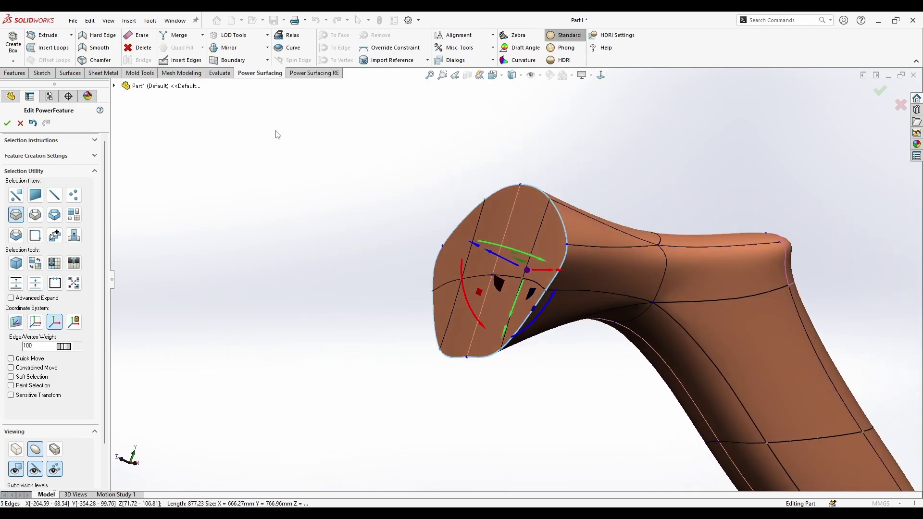
Chamfer the boundary edges to width 19 in cage display, then return to smooth display.
click(99, 61)
click(16, 290)
scroll(577, 268, up, 3)
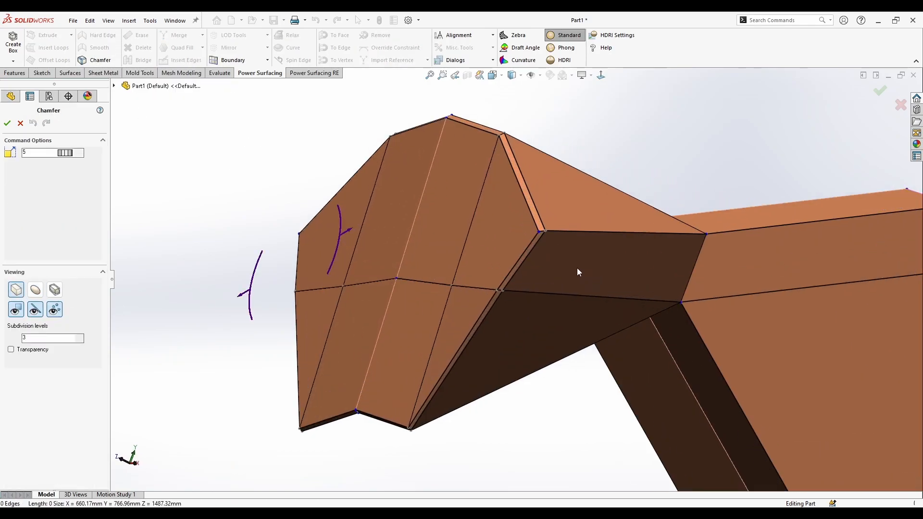
scroll(516, 227, up, 4)
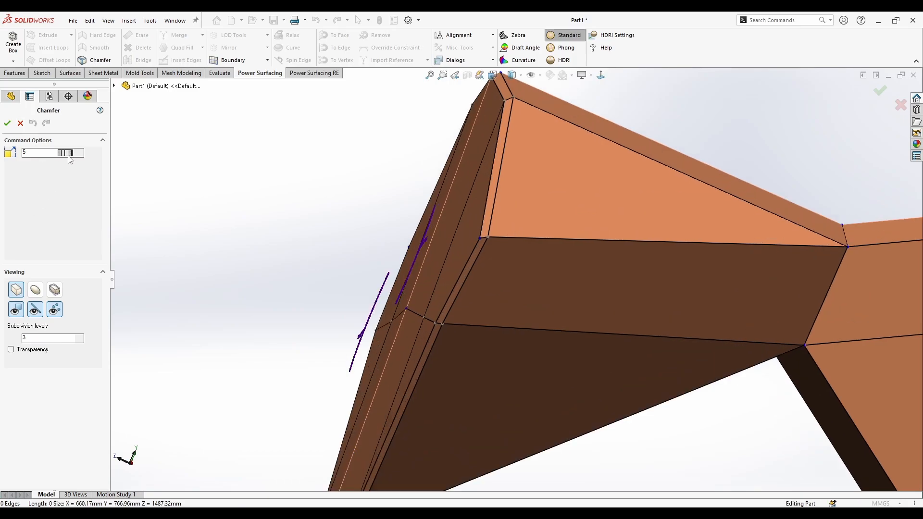
drag(66, 153, 159, 189)
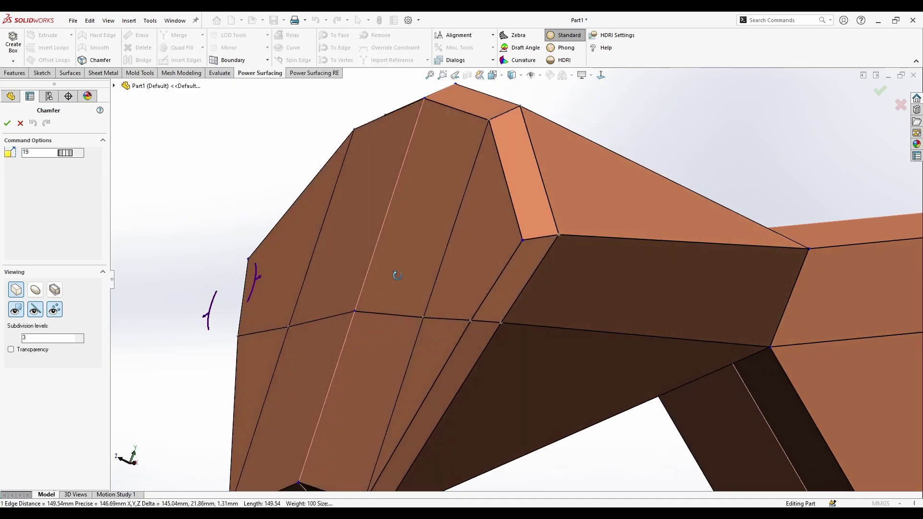
mouse_move(311, 238)
middle_down()
mouse_move(399, 279)
mouse_move(324, 276)
middle_up()
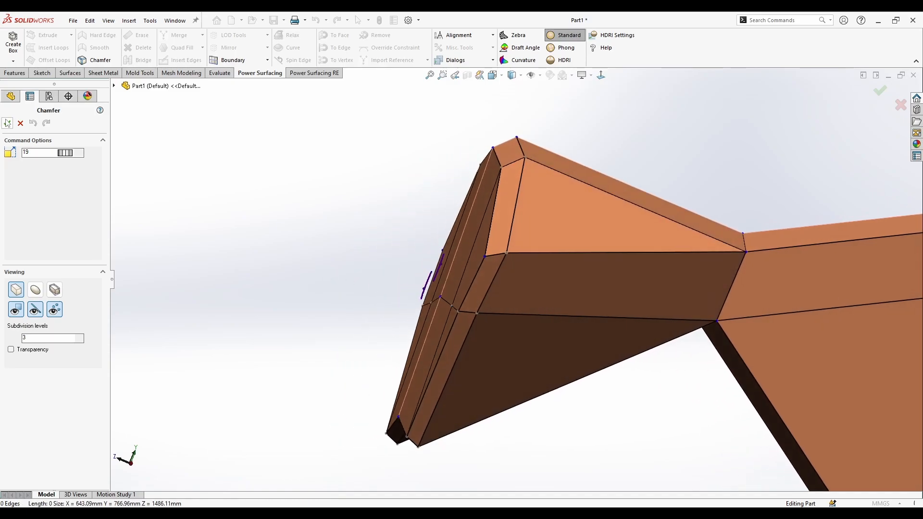
key(Return)
click(35, 450)
mouse_move(455, 332)
middle_down()
mouse_move(525, 323)
mouse_move(505, 303)
middle_up()
scroll(505, 289, down, 3)
right_click(498, 238)
Crease both chamfer edge loops around the end face with Hard Edge.
key(Escape)
click(514, 258)
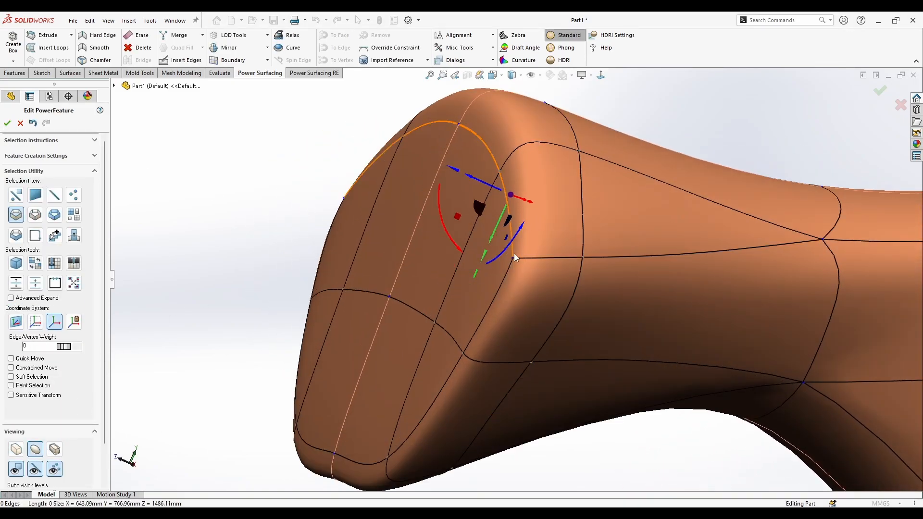
shift+click(498, 296)
mouse_move(517, 281)
middle_down()
mouse_move(433, 274)
mouse_move(491, 289)
middle_up()
click(103, 34)
mouse_move(433, 274)
middle_down()
mouse_move(289, 231)
mouse_move(346, 231)
mouse_move(412, 263)
mouse_move(448, 361)
mouse_move(599, 388)
mouse_move(592, 361)
middle_up()
scroll(599, 387, down, 3)
Shift the end face's bottom vertices vertically and tilt the face down about 10°.
click(713, 390)
mouse_move(713, 390)
middle_down()
mouse_move(626, 348)
mouse_move(681, 356)
middle_up()
mouse_move(597, 92)
middle_down()
mouse_move(416, 294)
mouse_move(426, 295)
middle_up()
scroll(434, 298, up, 5)
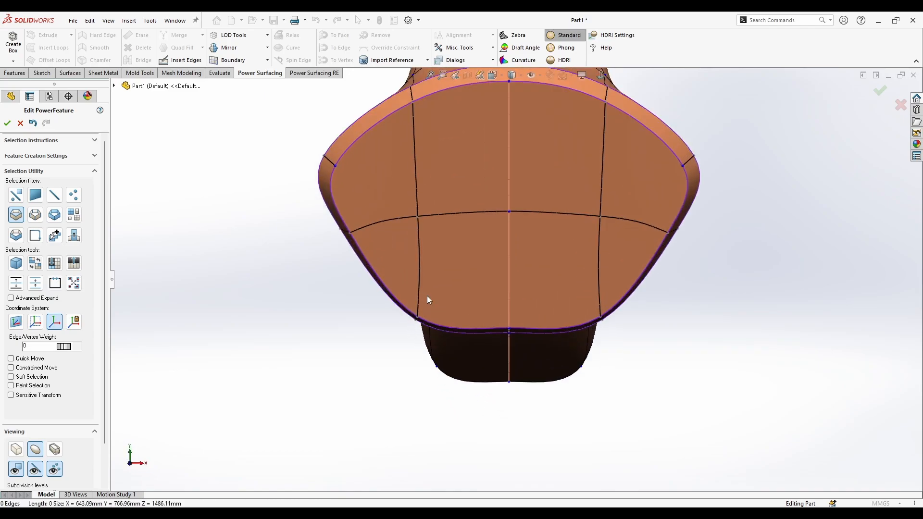
click(513, 330)
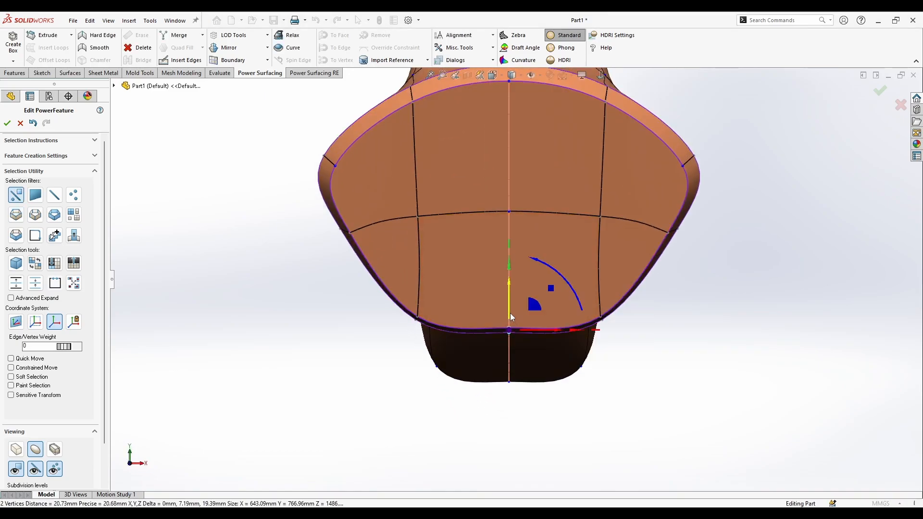
drag(511, 319, 511, 337)
scroll(511, 337, down, 5)
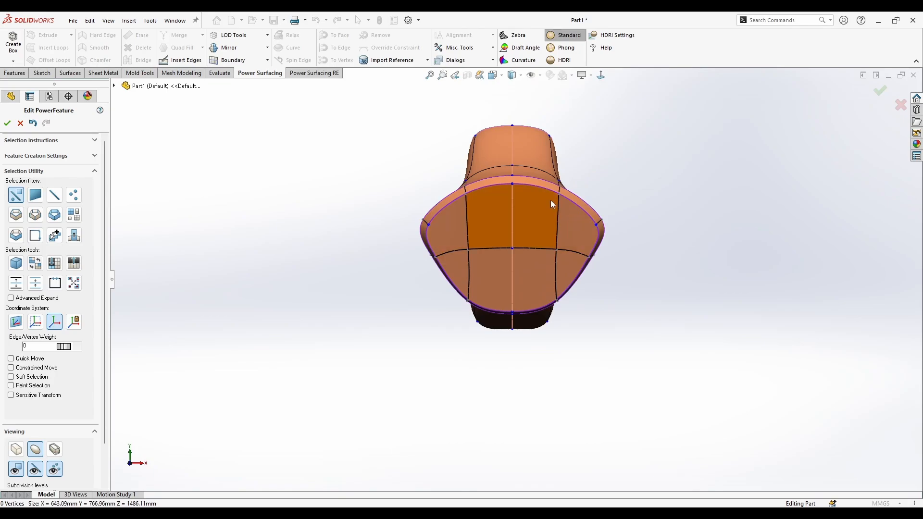
scroll(548, 206, up, 3)
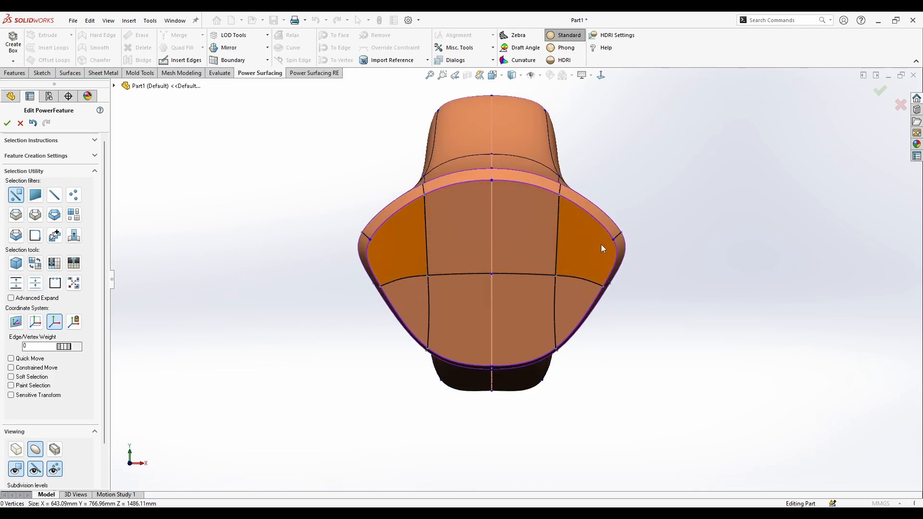
mouse_move(543, 256)
middle_down()
mouse_move(614, 269)
mouse_move(656, 243)
middle_up()
scroll(656, 243, down, 3)
drag(544, 200, 583, 199)
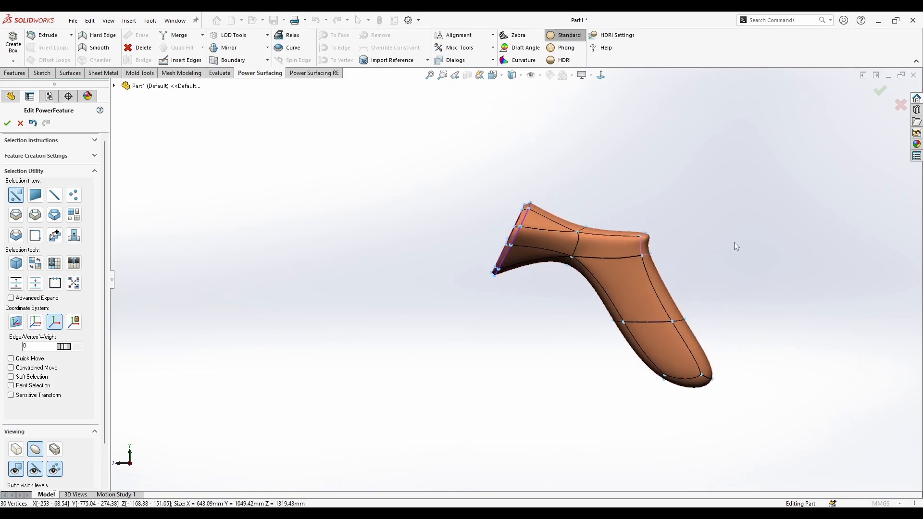
scroll(671, 396, up, 3)
Adjust the edge/vertex weight on the handle's tip face.
click(688, 392)
middle_drag(686, 390, 635, 360)
scroll(599, 303, up, 3)
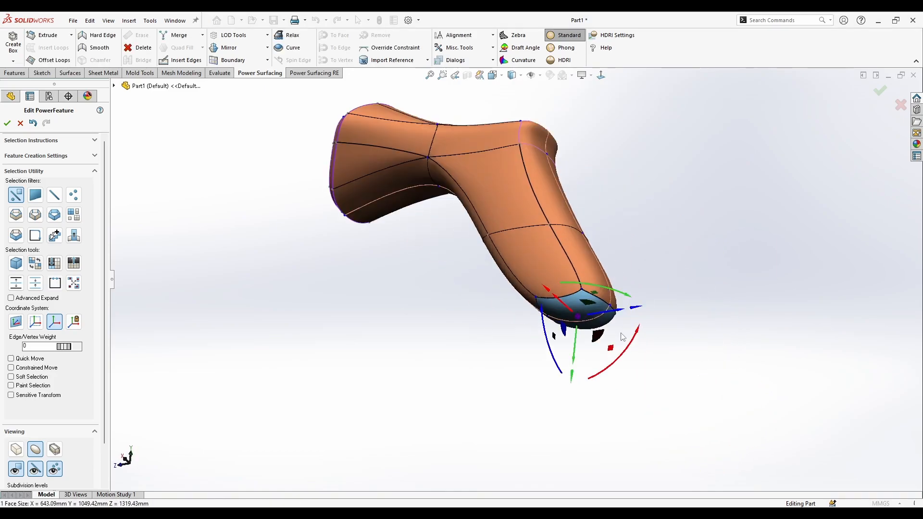
scroll(599, 303, up, 3)
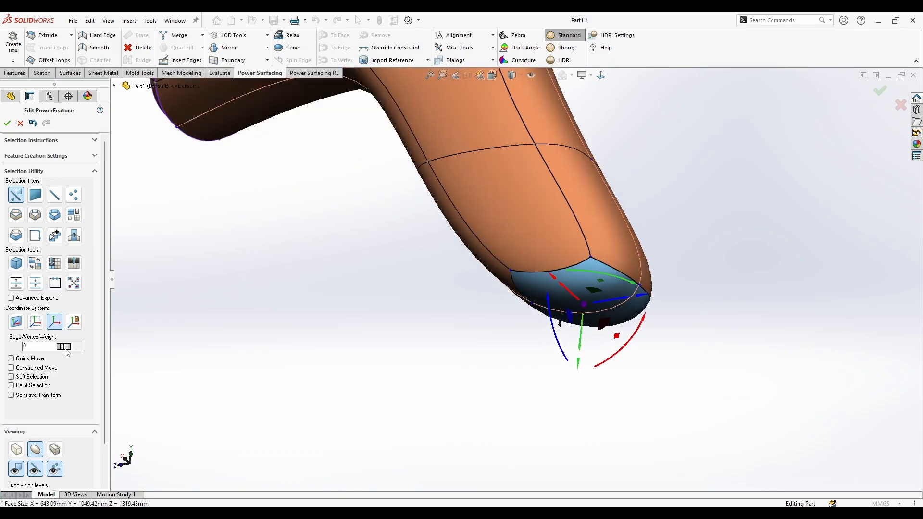
drag(66, 346, 84, 347)
key(Escape)
scroll(494, 366, down, 5)
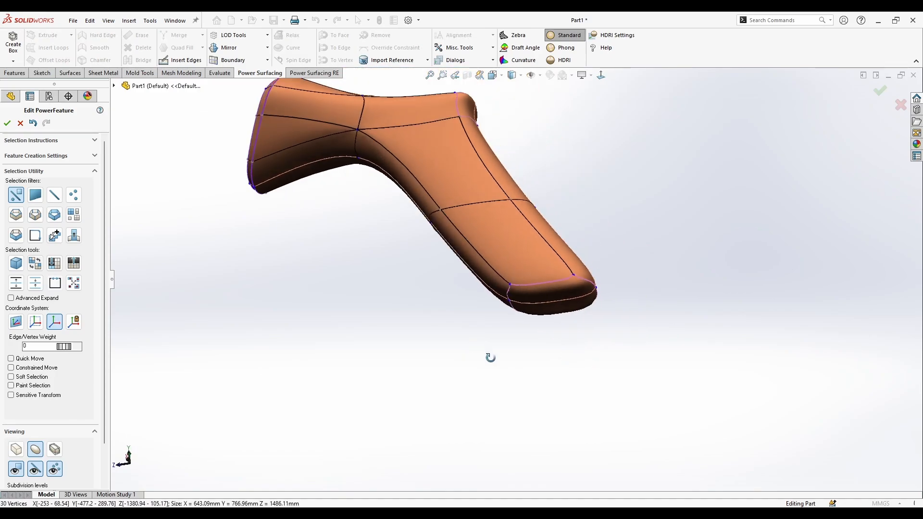
Box-select the vertices under the head, then view the faceted control cage.
click(601, 75)
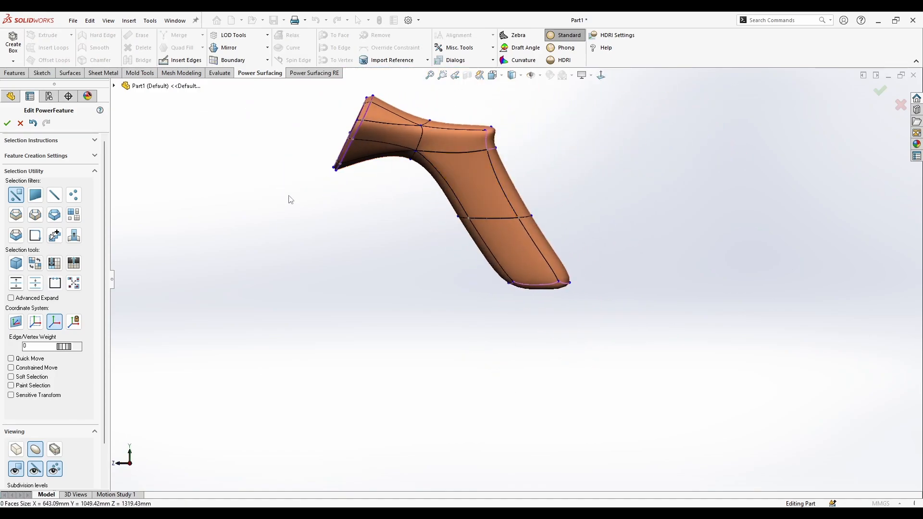
scroll(289, 199, down, 2)
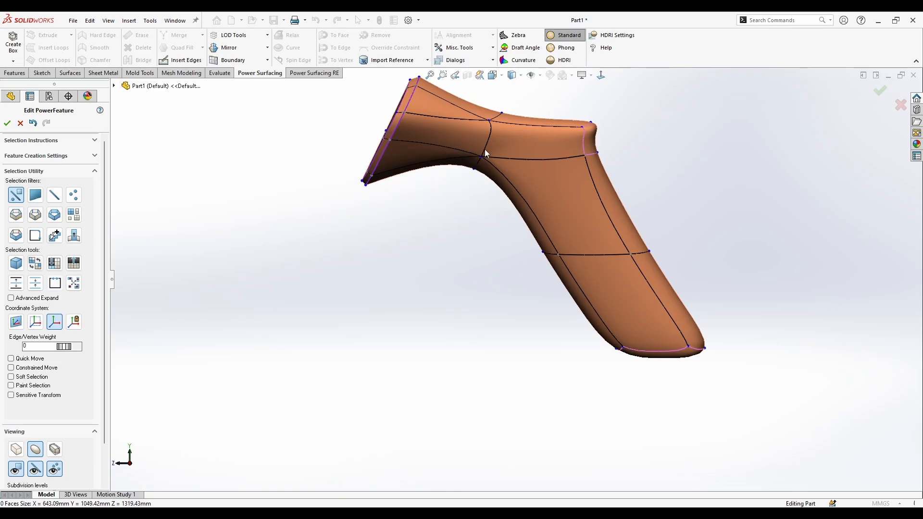
drag(326, 215, 504, 142)
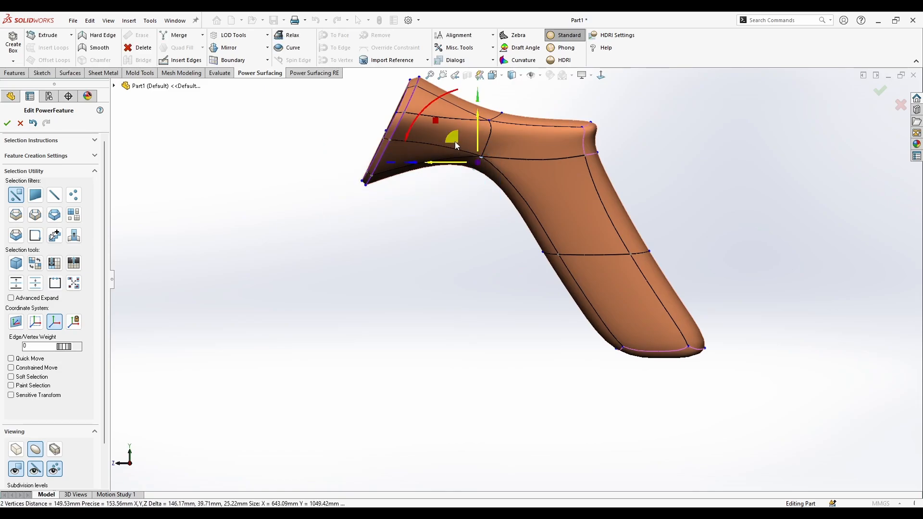
click(443, 165)
mouse_move(446, 164)
middle_down()
mouse_move(531, 223)
mouse_move(505, 245)
middle_up()
key(Tab)
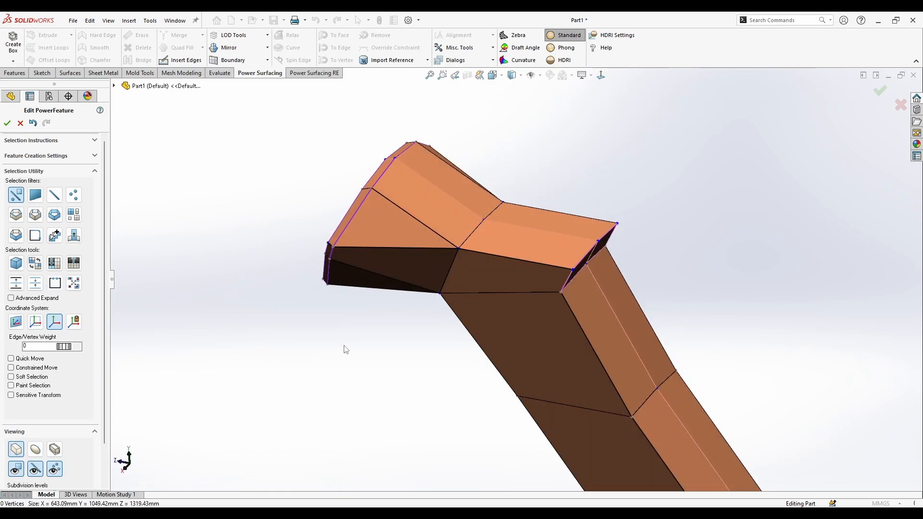
mouse_move(344, 349)
middle_down()
mouse_move(372, 333)
mouse_move(488, 366)
mouse_move(474, 379)
mouse_move(433, 282)
middle_up()
Show the smooth subdivided surface and pull the neck-notch edge left to reshape the notch.
click(602, 75)
click(36, 449)
scroll(570, 273, up, 4)
scroll(569, 272, up, 2)
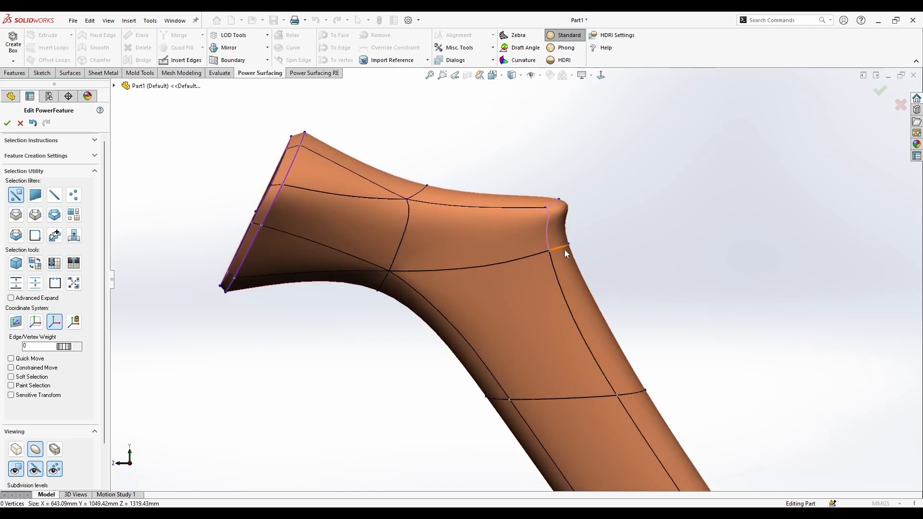
click(564, 249)
drag(528, 214, 498, 236)
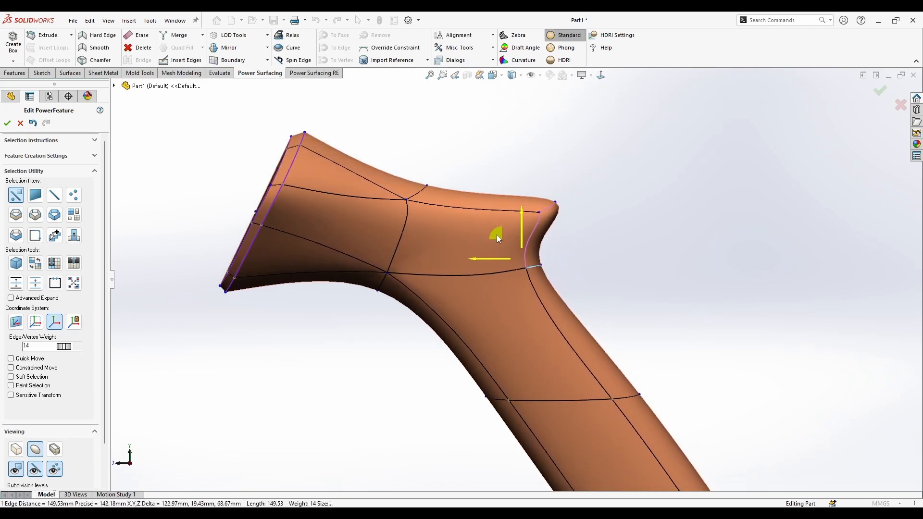
scroll(653, 281, down, 3)
Reshape the lower handle and pull an underside edge upward, clearing selection after each.
click(596, 361)
drag(592, 351, 569, 294)
click(462, 381)
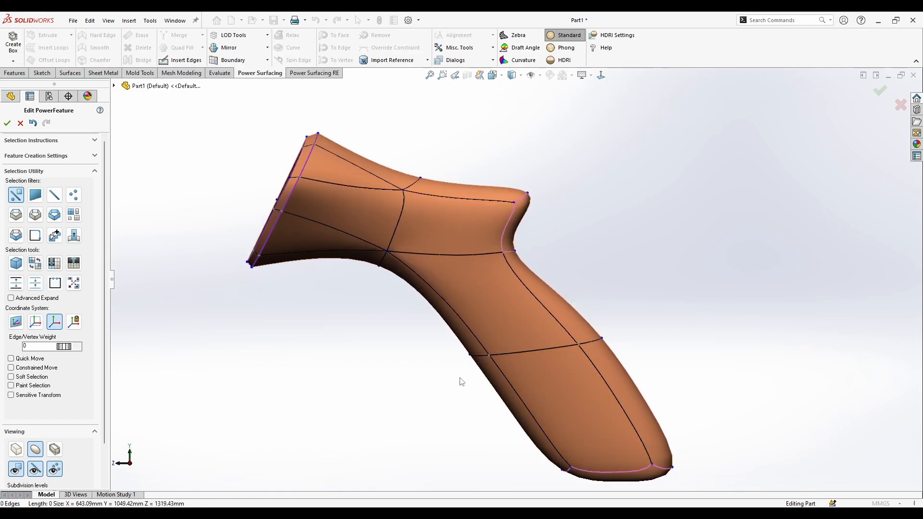
click(479, 360)
mouse_move(452, 325)
mouse_down()
mouse_move(407, 309)
mouse_move(456, 297)
mouse_up()
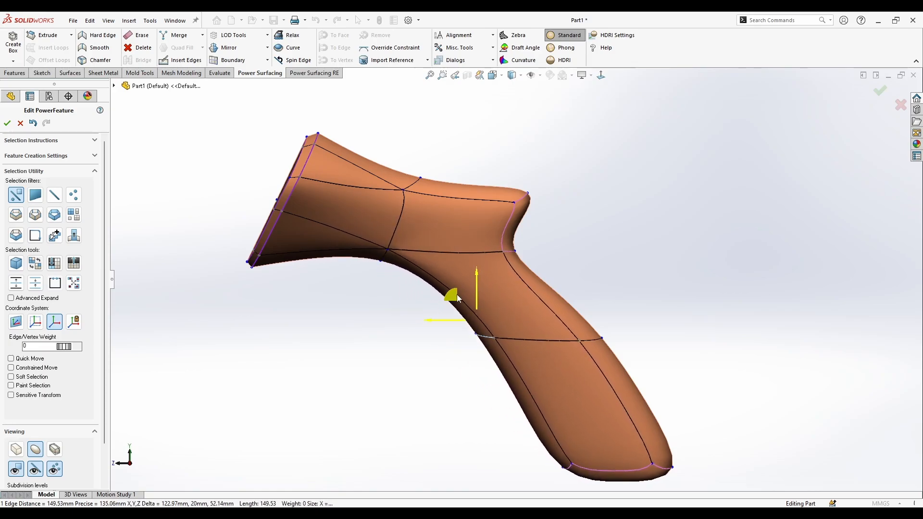
click(404, 375)
scroll(433, 357, down, 3)
scroll(448, 239, up, 3)
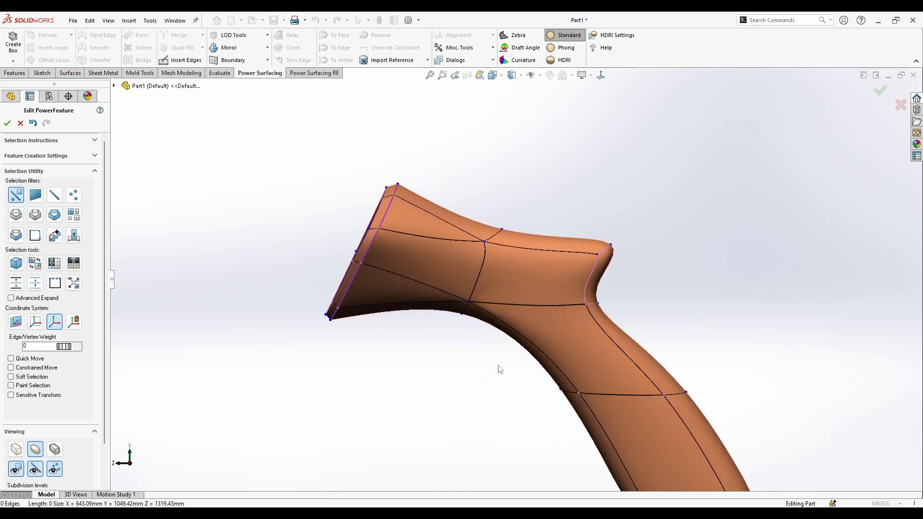
Inspect the head and its end cap from several sides, clearing stray edge selections.
middle_drag(442, 212, 455, 280)
click(444, 234)
right_click(444, 234)
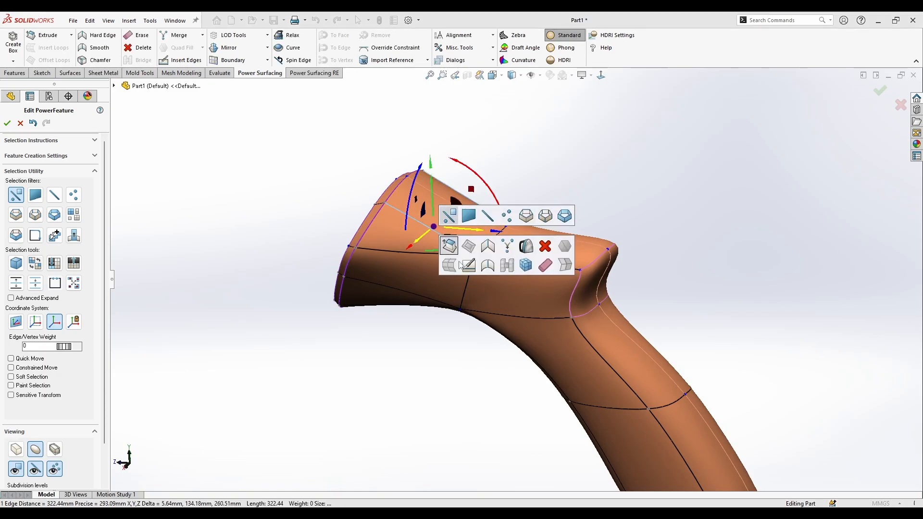
click(543, 269)
mouse_move(510, 289)
middle_down()
mouse_move(560, 404)
mouse_move(530, 422)
mouse_move(509, 340)
mouse_move(574, 299)
mouse_move(648, 328)
mouse_move(713, 266)
mouse_move(686, 297)
mouse_move(704, 308)
mouse_move(438, 244)
mouse_move(440, 267)
middle_up()
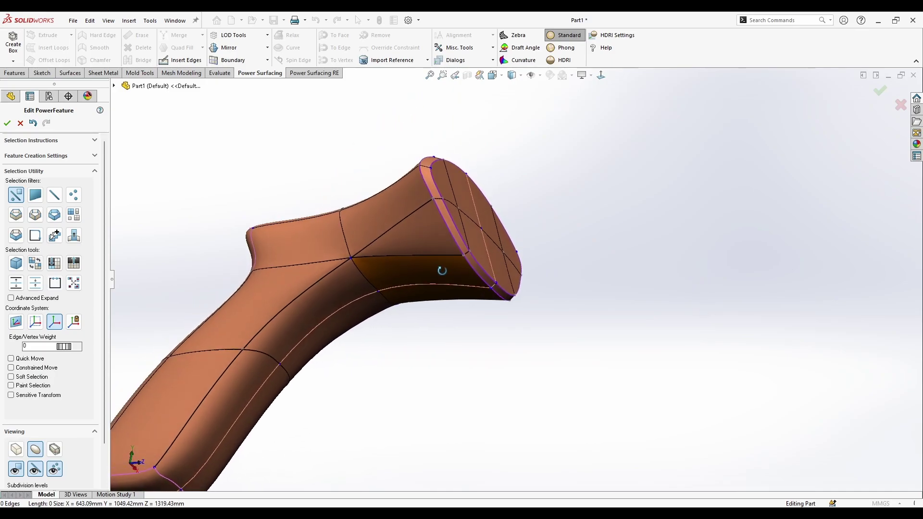
click(405, 267)
click(516, 318)
mouse_move(505, 310)
middle_down()
mouse_move(414, 307)
mouse_move(381, 250)
mouse_move(253, 245)
mouse_move(353, 217)
mouse_move(472, 312)
middle_up()
scroll(470, 313, down, 4)
scroll(506, 310, down, 3)
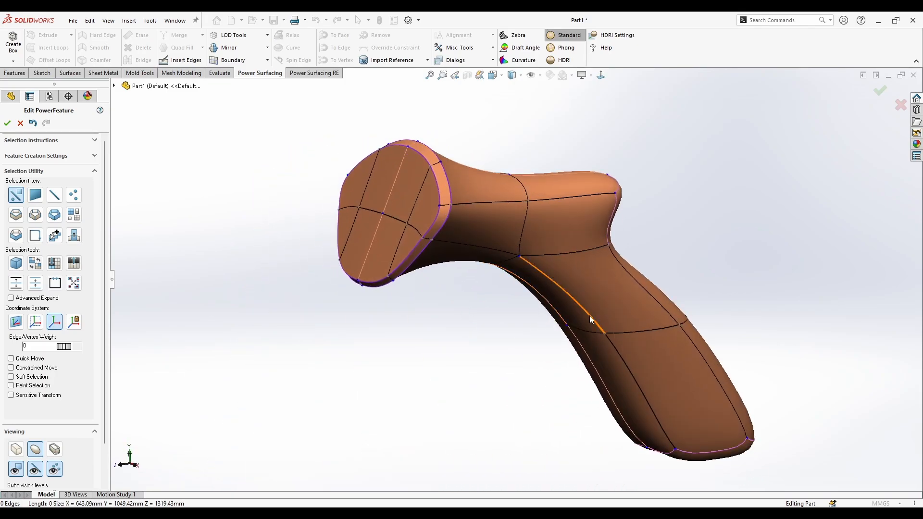
Look straight at the head's end face, reframe the handle, and select the side face behind the head.
mouse_move(736, 332)
middle_down()
mouse_move(709, 310)
mouse_move(735, 246)
middle_up()
key(ctrl+8)
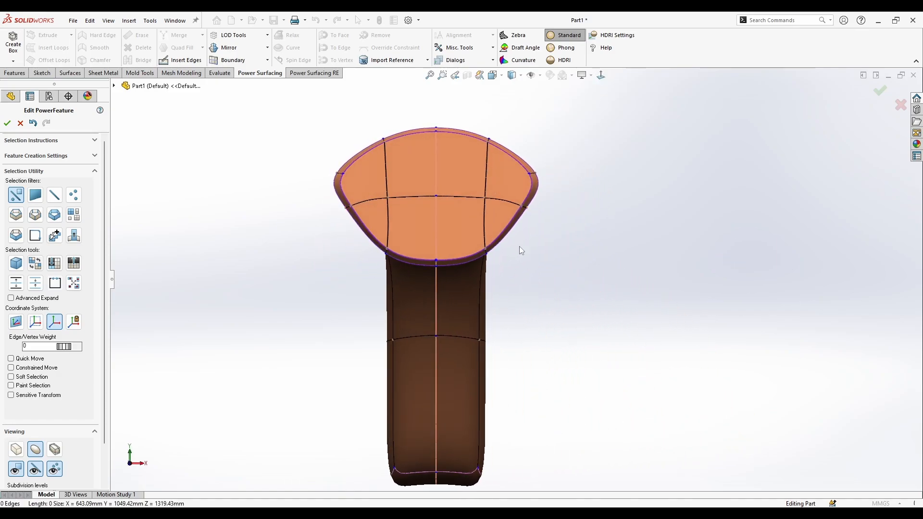
scroll(517, 248, down, 2)
middle_drag(355, 211, 398, 302)
mouse_move(454, 296)
middle_down()
mouse_move(418, 328)
mouse_move(426, 345)
mouse_move(490, 275)
mouse_move(526, 307)
mouse_move(483, 300)
middle_up()
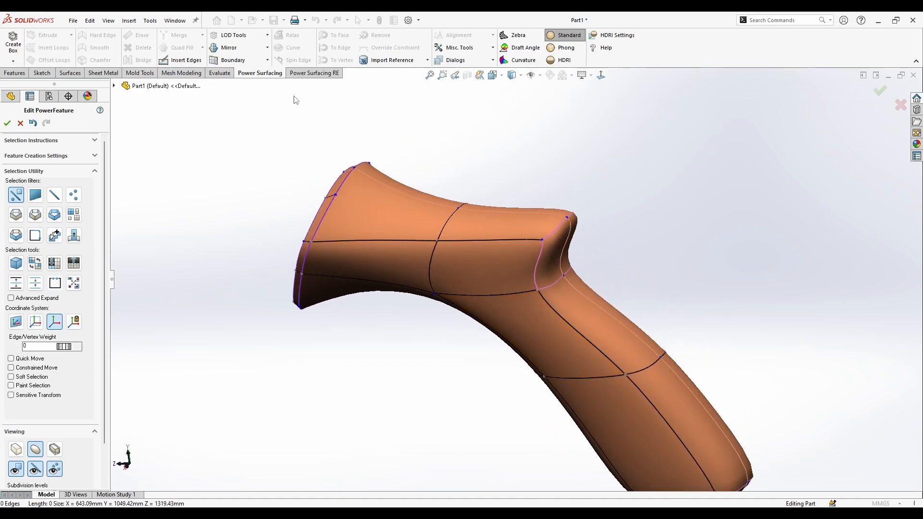
mouse_move(329, 133)
middle_down()
mouse_move(401, 220)
mouse_move(643, 324)
mouse_move(621, 340)
mouse_move(556, 292)
mouse_move(570, 332)
middle_up()
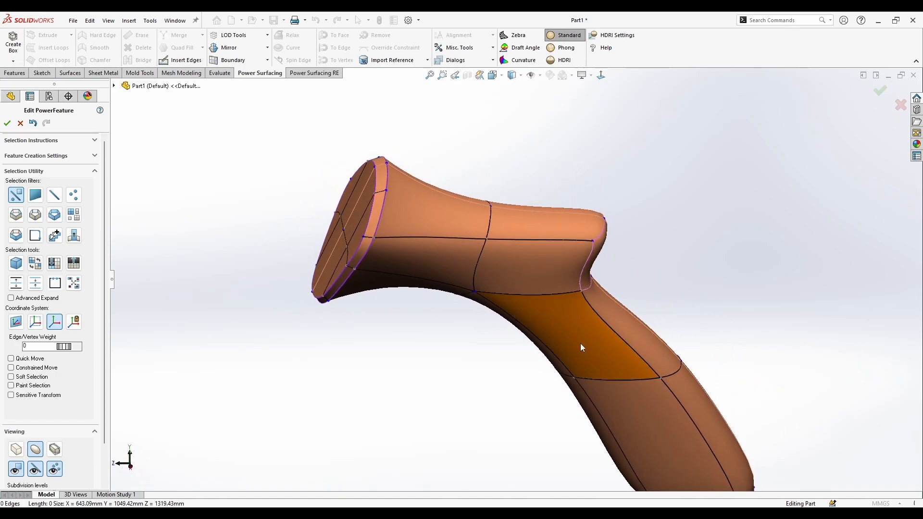
click(421, 247)
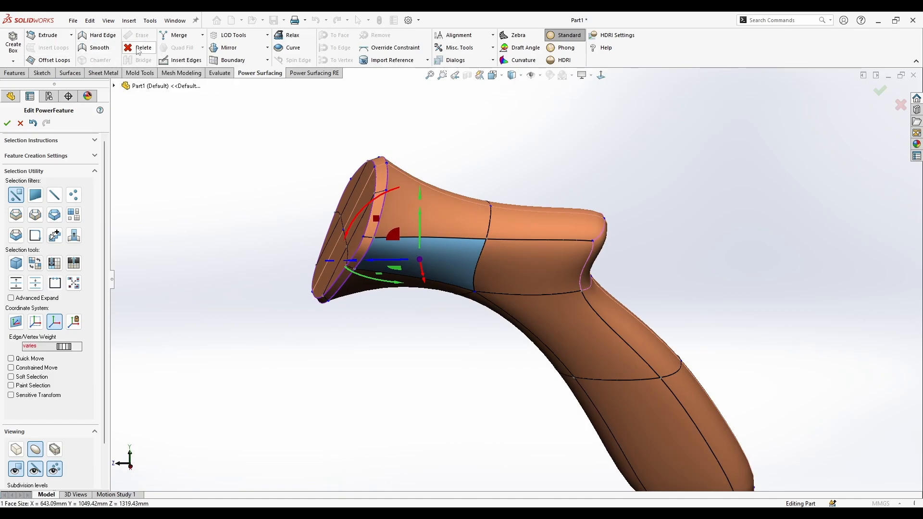
middle_drag(433, 275, 445, 250)
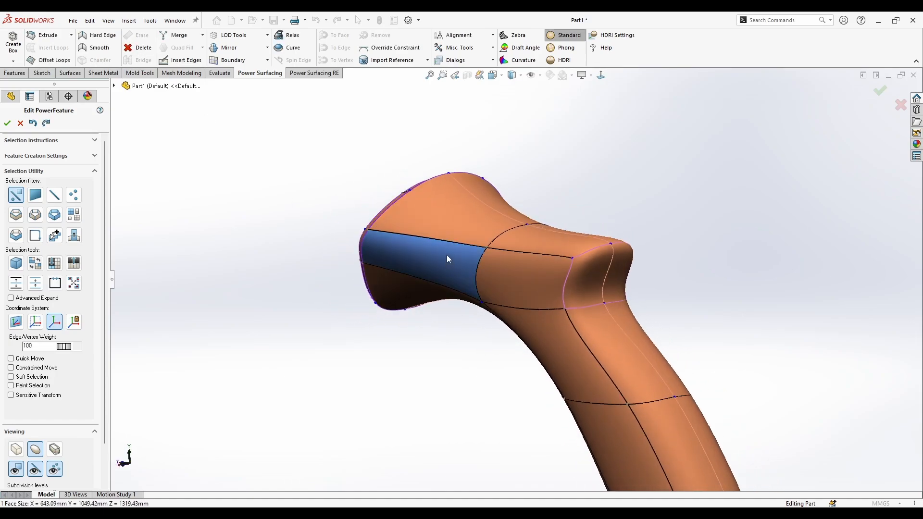
click(434, 257)
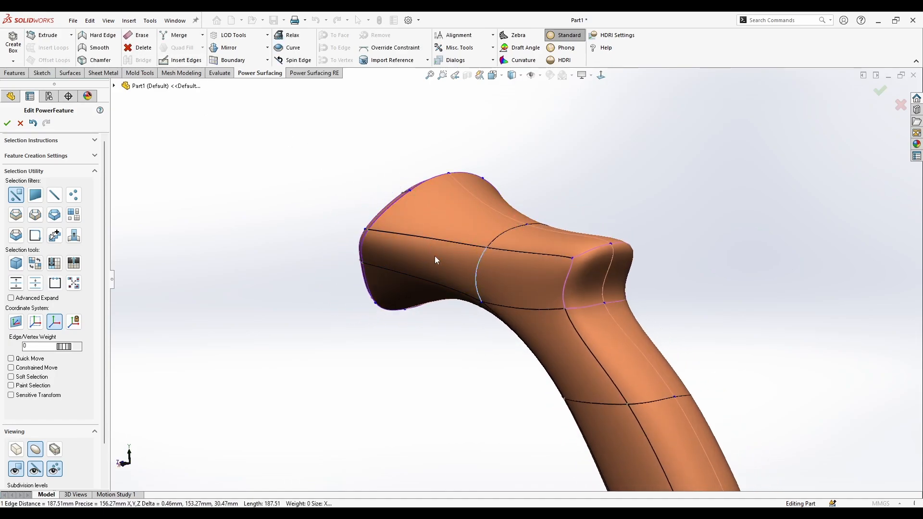
ctrl+click(437, 277)
scroll(436, 281, up, 3)
click(510, 276)
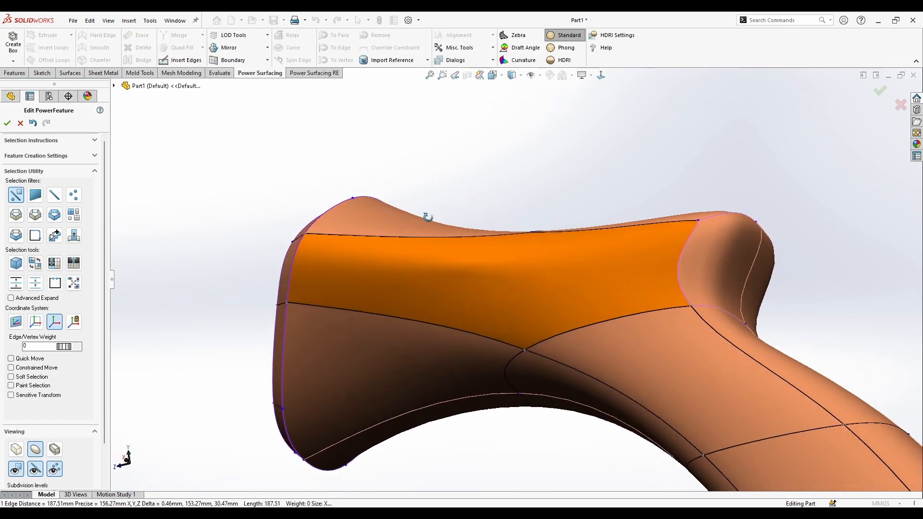
middle_drag(405, 247, 427, 316)
right_click(523, 273)
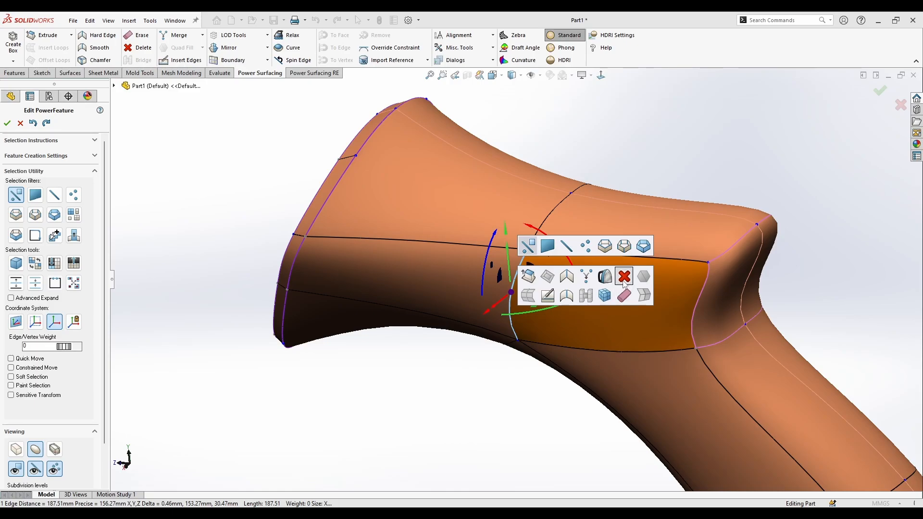
click(523, 283)
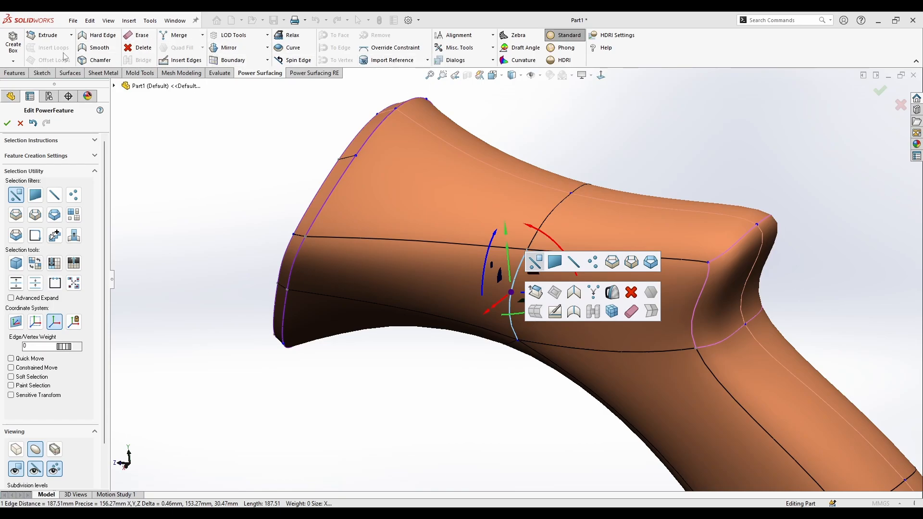
click(557, 384)
middle_drag(468, 404, 555, 431)
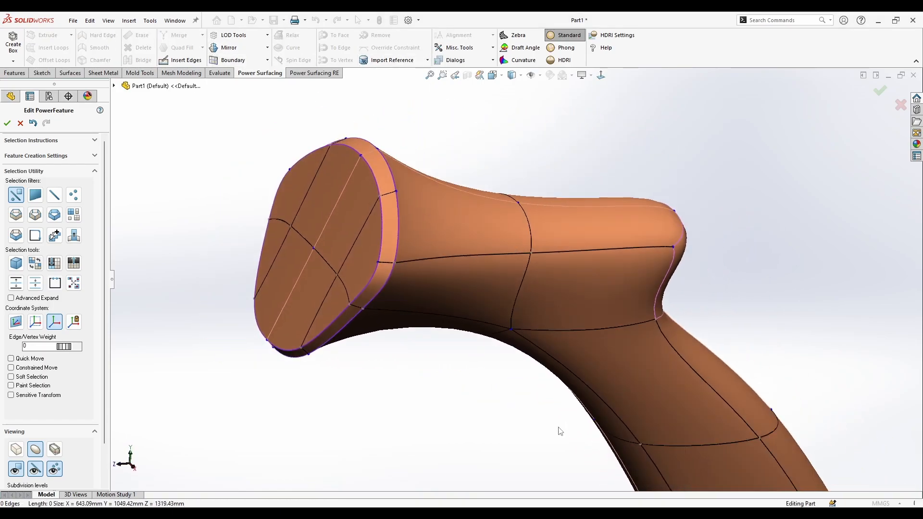
scroll(556, 431, down, 3)
middle_drag(505, 383, 548, 317)
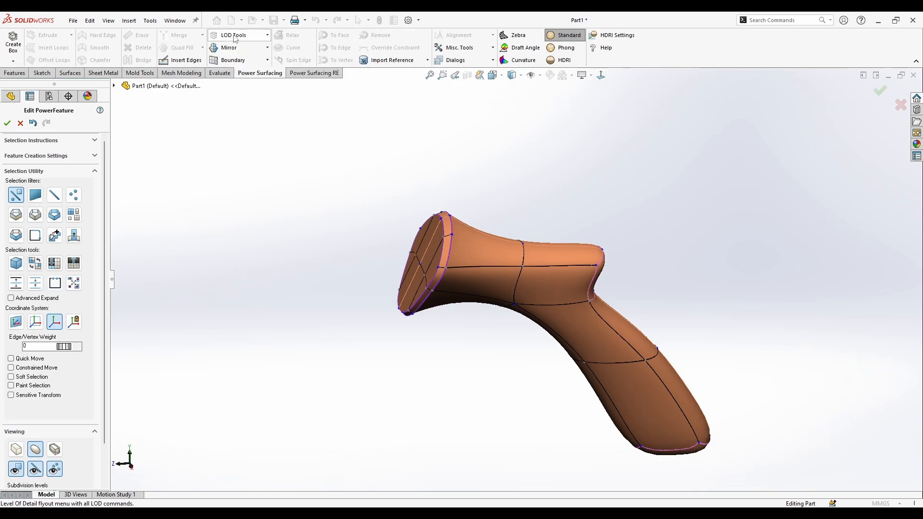
Switch the model to a finer level of detail for editing.
click(234, 37)
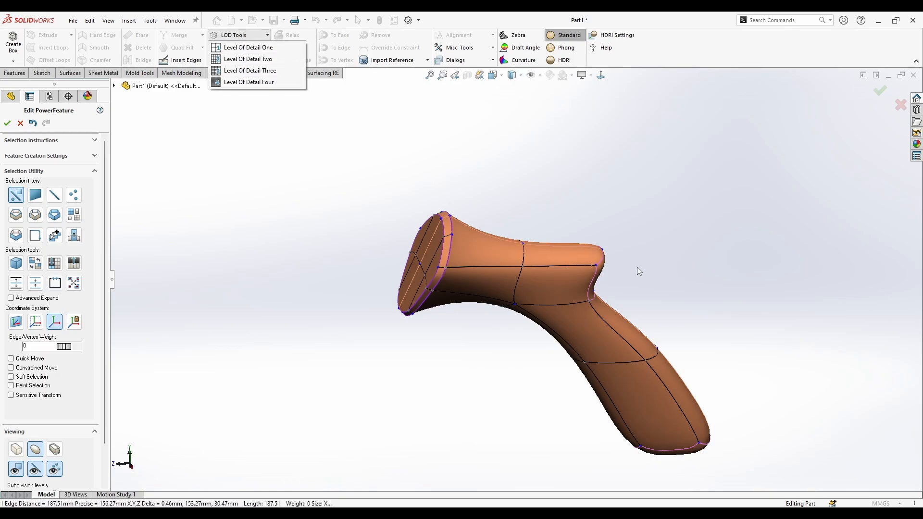
click(233, 37)
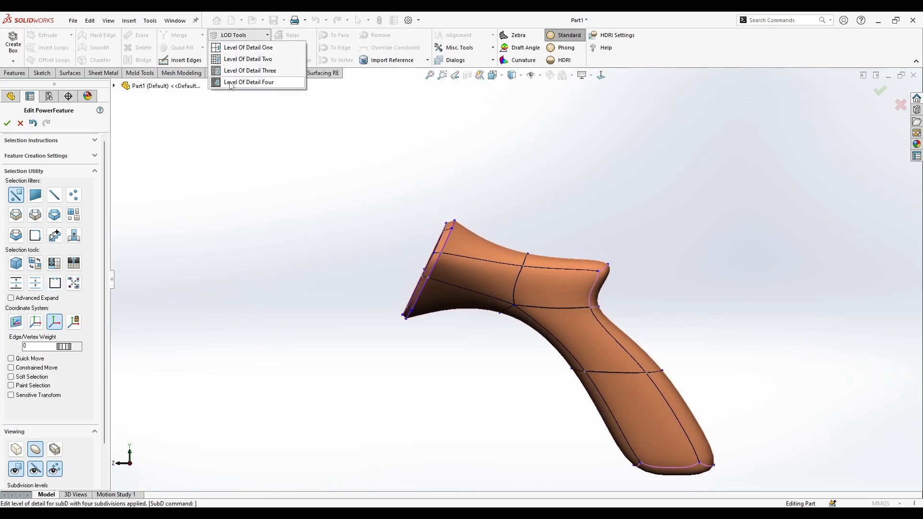
click(247, 59)
scroll(589, 415, down, 4)
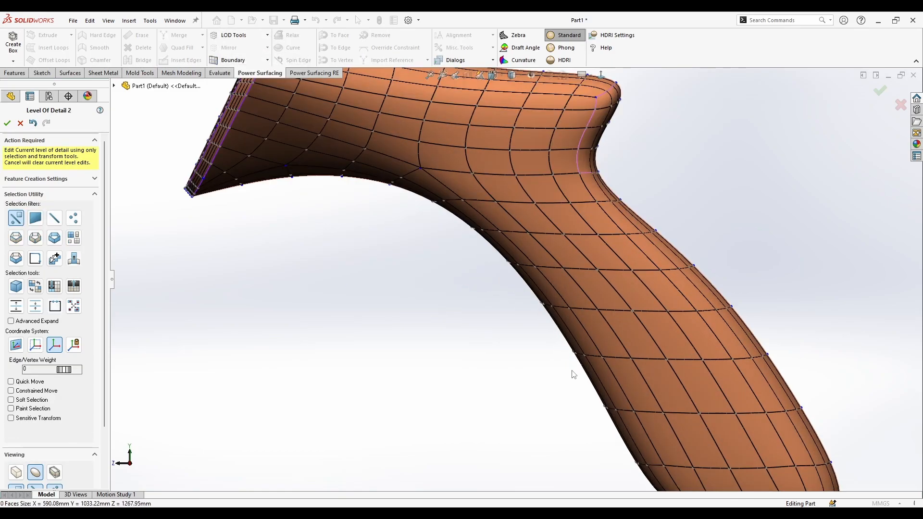
Push two edges on the grip's underside inward to form a finger dent.
mouse_move(512, 362)
middle_down()
mouse_move(462, 289)
mouse_move(431, 307)
mouse_move(439, 262)
middle_up()
scroll(457, 237, down, 4)
click(435, 239)
ctrl+click(441, 309)
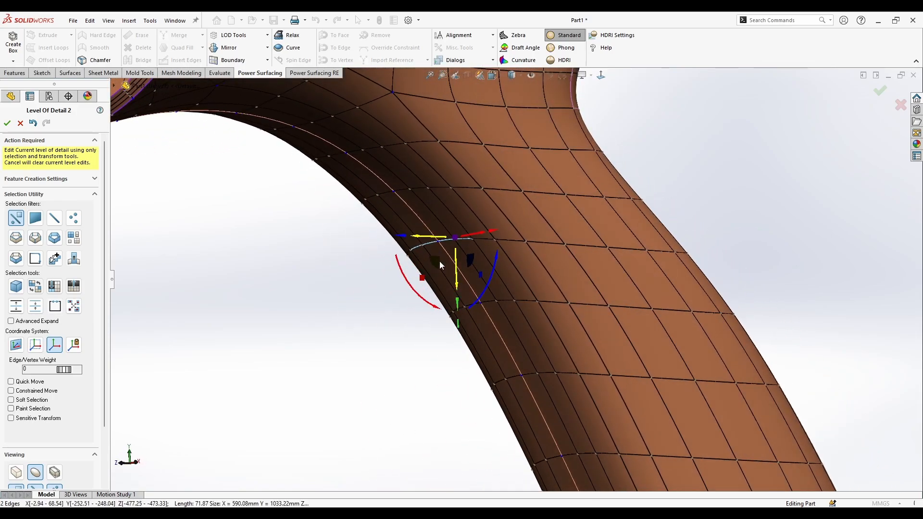
drag(439, 262, 396, 289)
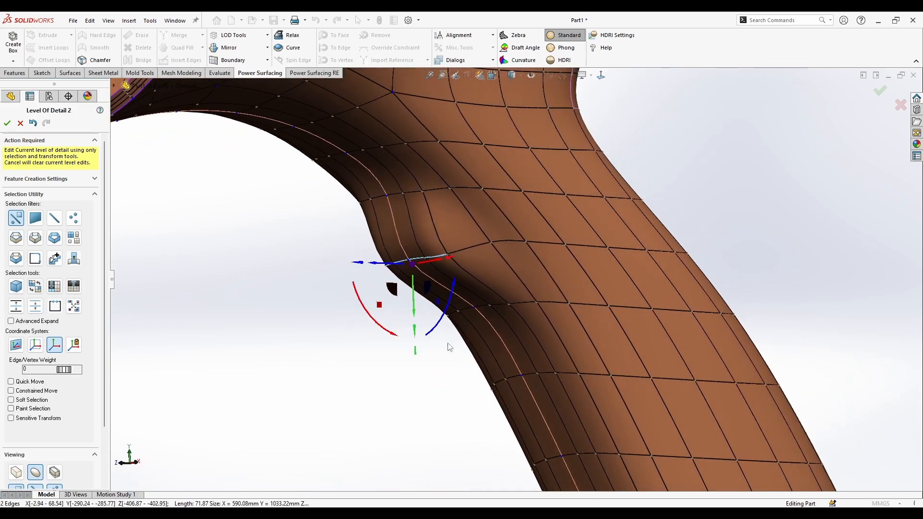
scroll(547, 373, up, 5)
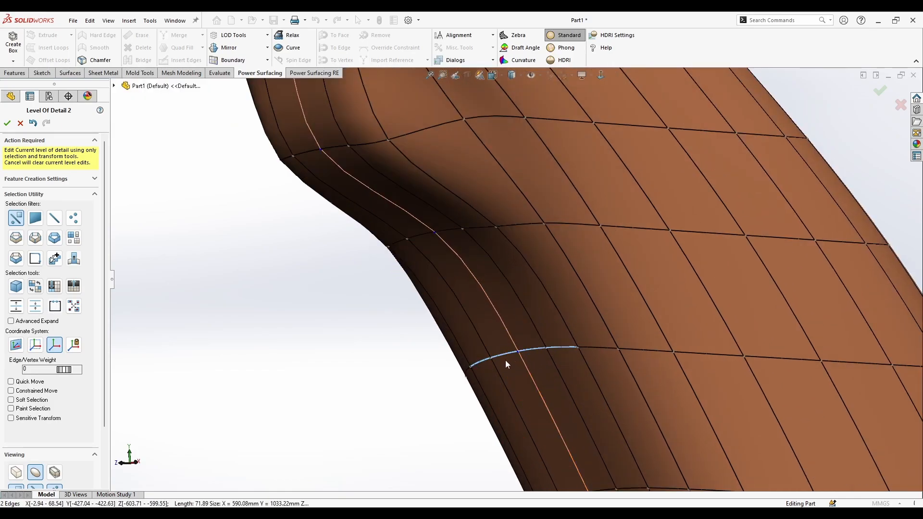
scroll(503, 361, down, 3)
scroll(502, 347, down, 2)
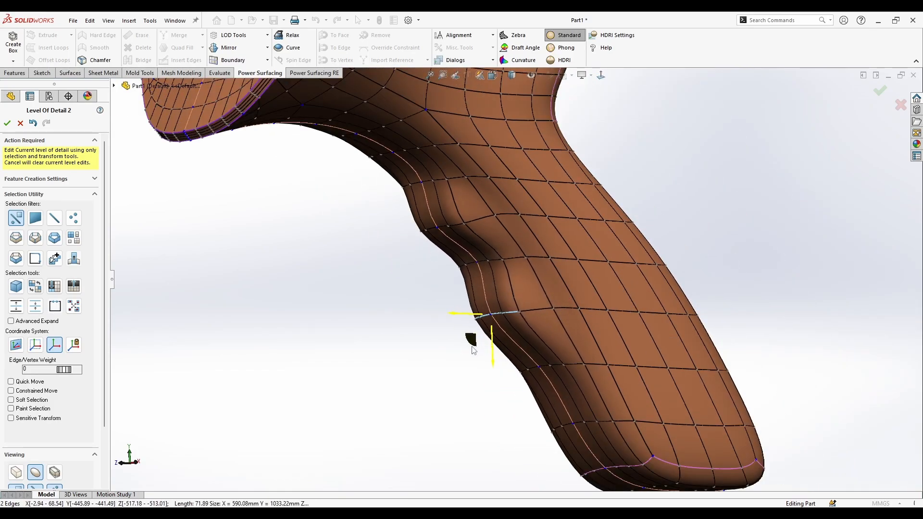
mouse_move(489, 378)
middle_down()
mouse_move(505, 347)
mouse_move(491, 361)
mouse_move(540, 376)
middle_up()
click(453, 346)
scroll(453, 346, down, 4)
Move a front-edge vertex about 17 mm and a lower vertex about 12 mm on the grip.
mouse_move(423, 339)
middle_down()
mouse_move(516, 320)
mouse_move(518, 214)
mouse_move(505, 245)
middle_up()
scroll(500, 251, up, 4)
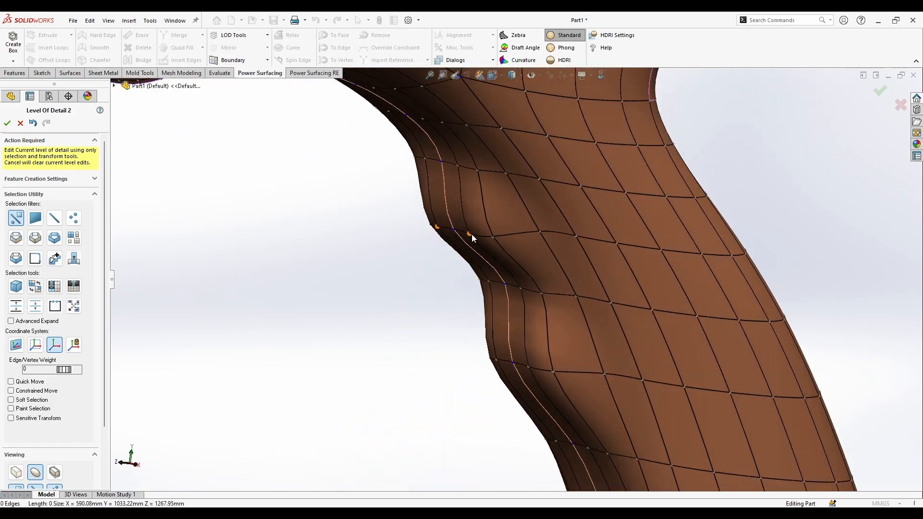
scroll(472, 234, down, 3)
click(450, 231)
drag(444, 242, 429, 247)
middle_drag(461, 216, 447, 289)
drag(499, 350, 476, 357)
mouse_move(477, 358)
middle_down()
mouse_move(464, 403)
mouse_move(502, 178)
mouse_move(563, 209)
mouse_move(692, 243)
mouse_move(646, 233)
mouse_move(542, 258)
middle_up()
scroll(464, 403, down, 4)
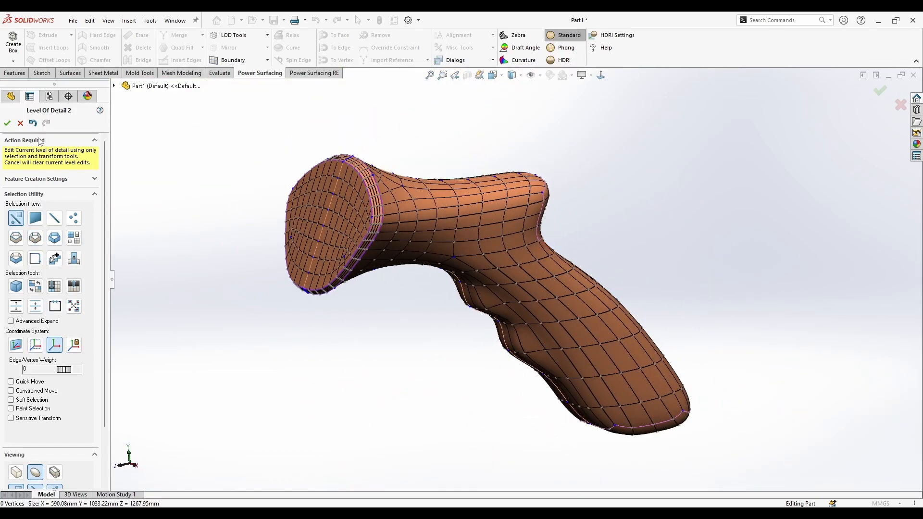
Accept the detail-level edits, then set the HDRI material colour to a light gold.
click(7, 123)
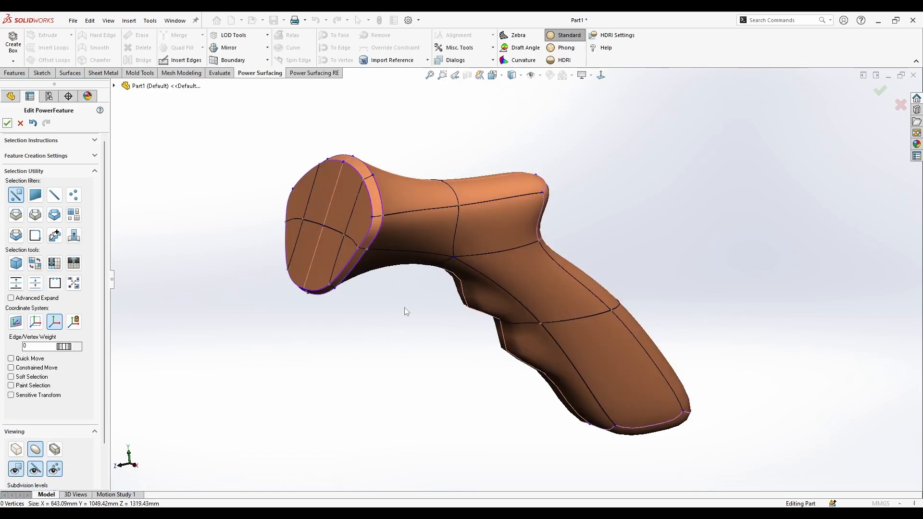
scroll(422, 310, up, 4)
mouse_move(496, 336)
middle_down()
mouse_move(493, 231)
mouse_move(625, 315)
mouse_move(424, 308)
mouse_move(549, 267)
mouse_move(528, 245)
mouse_move(505, 319)
mouse_move(531, 238)
mouse_move(503, 292)
mouse_move(511, 242)
mouse_move(448, 346)
mouse_move(623, 320)
middle_up()
scroll(623, 315, down, 4)
scroll(529, 246, up, 3)
scroll(505, 320, down, 5)
scroll(512, 243, up, 2)
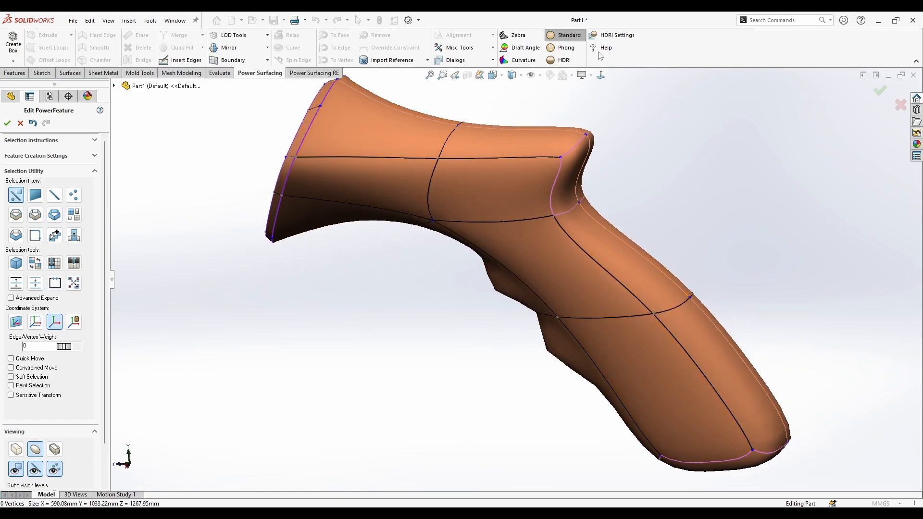
click(617, 36)
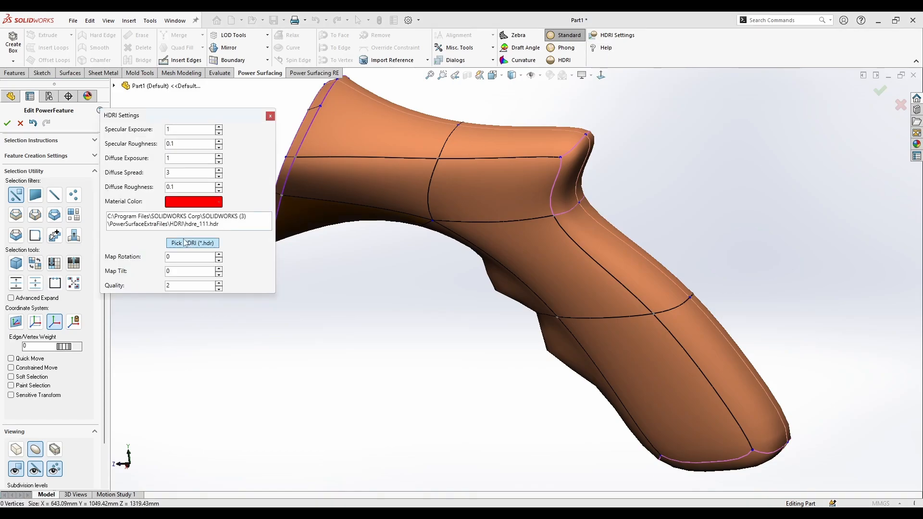
click(189, 202)
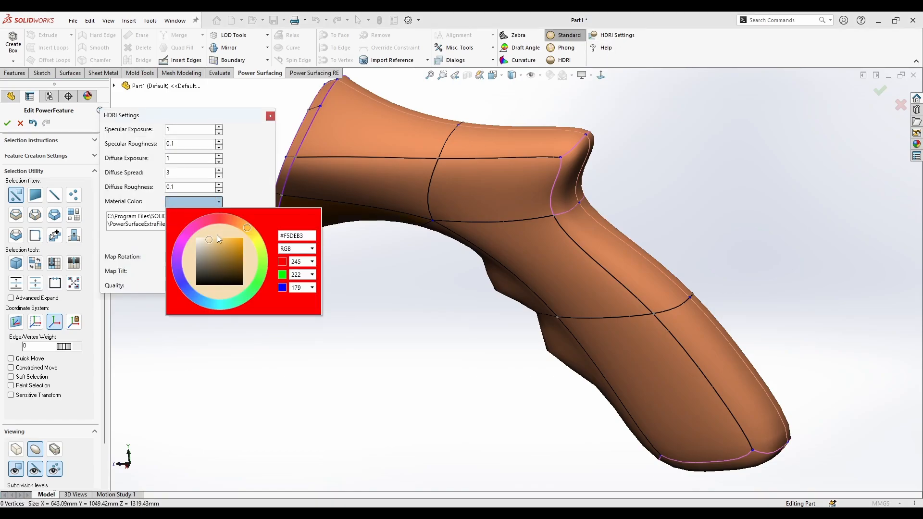
mouse_move(236, 258)
mouse_down()
mouse_move(216, 236)
mouse_move(243, 224)
mouse_move(217, 238)
mouse_up()
click(334, 328)
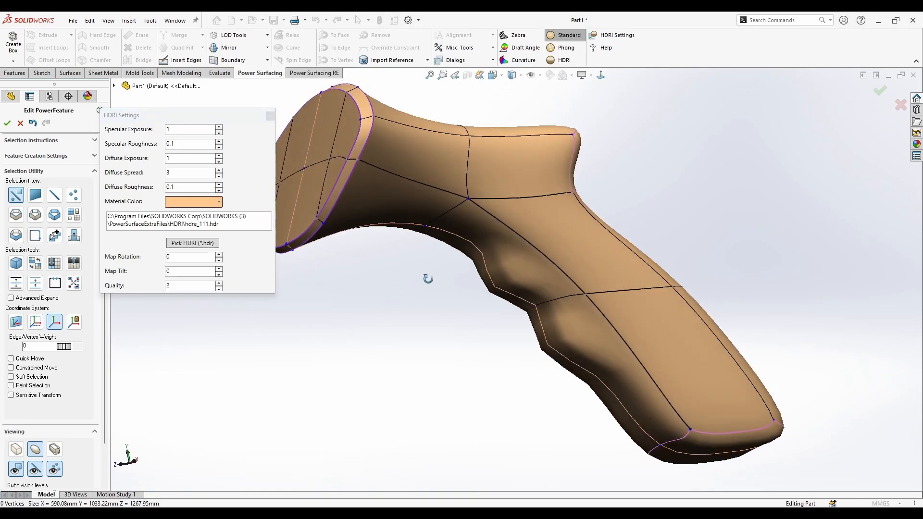
middle_drag(434, 274, 447, 303)
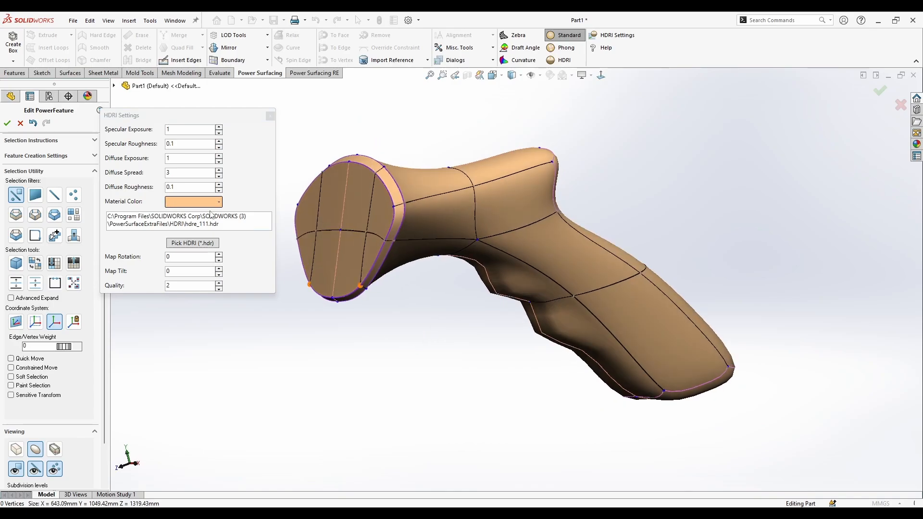
Close HDRI settings, inspect the glossy highlights and raise subdivision to level 4.
click(270, 116)
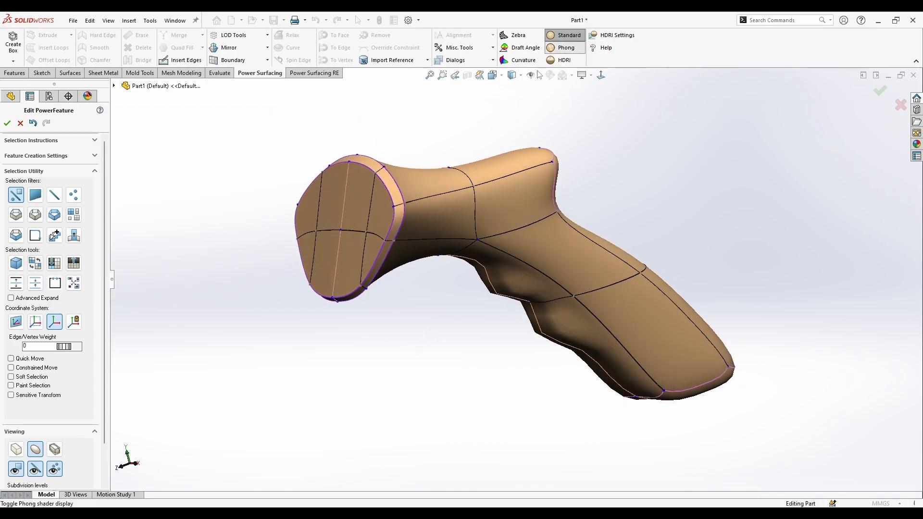
scroll(50, 289, down, 2)
mouse_move(481, 377)
middle_down()
mouse_move(444, 318)
mouse_move(469, 238)
mouse_move(493, 206)
mouse_move(180, 387)
middle_up()
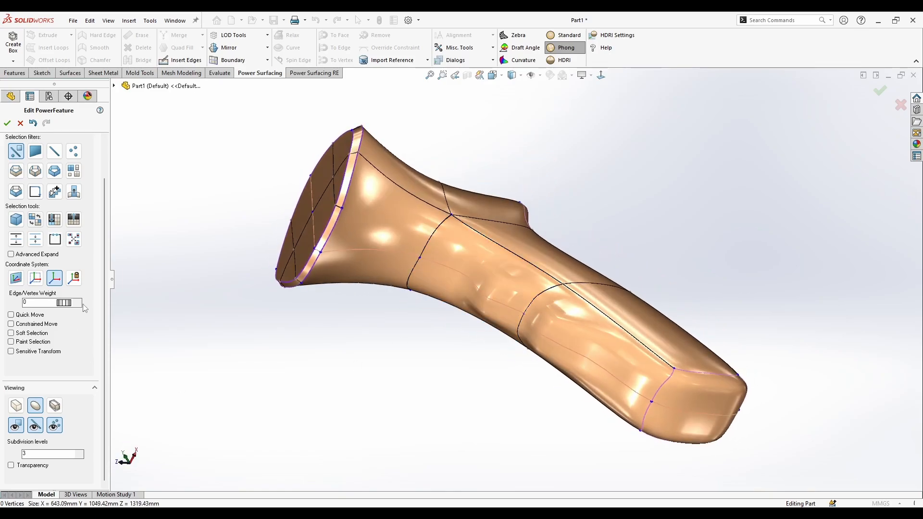
middle_drag(603, 362, 594, 373)
scroll(594, 373, down, 2)
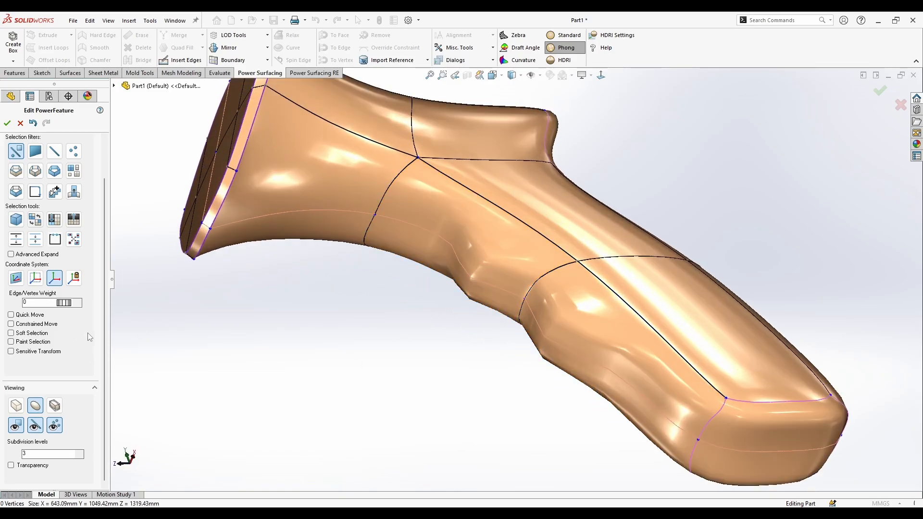
click(81, 452)
middle_drag(404, 404, 396, 428)
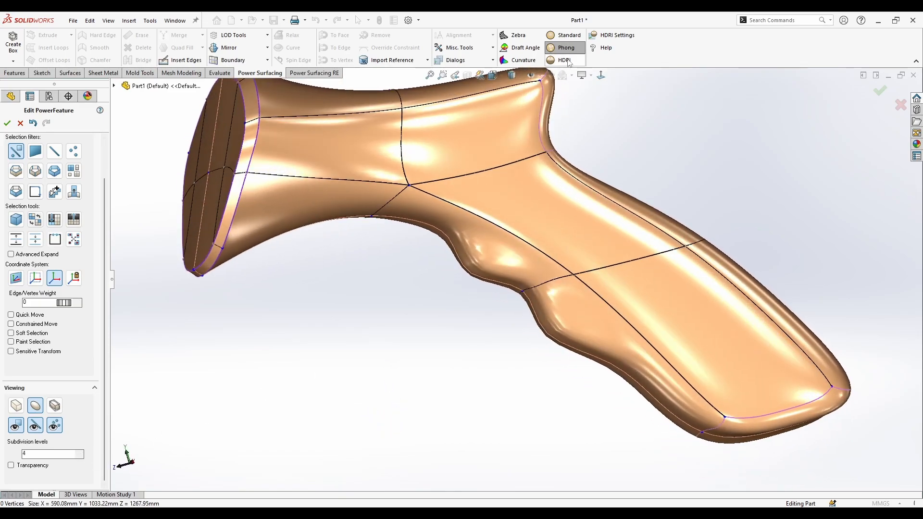
Check the grip with reflective HDRI shading, then zebra stripes for continuity.
click(564, 60)
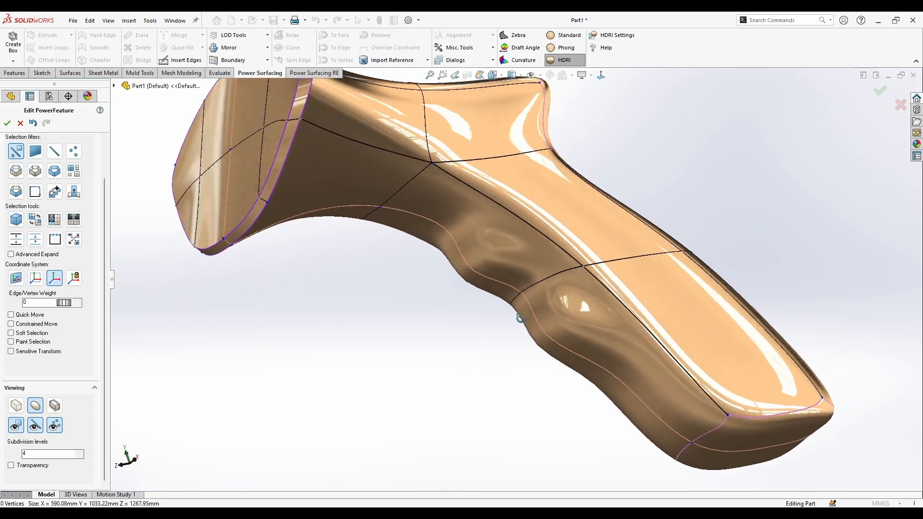
mouse_move(448, 288)
middle_down()
mouse_move(415, 282)
mouse_move(433, 390)
mouse_move(354, 382)
mouse_move(487, 127)
middle_up()
click(519, 35)
mouse_move(570, 202)
middle_down()
mouse_move(678, 211)
mouse_move(664, 181)
middle_up()
scroll(505, 274, down, 3)
middle_drag(481, 325, 505, 303)
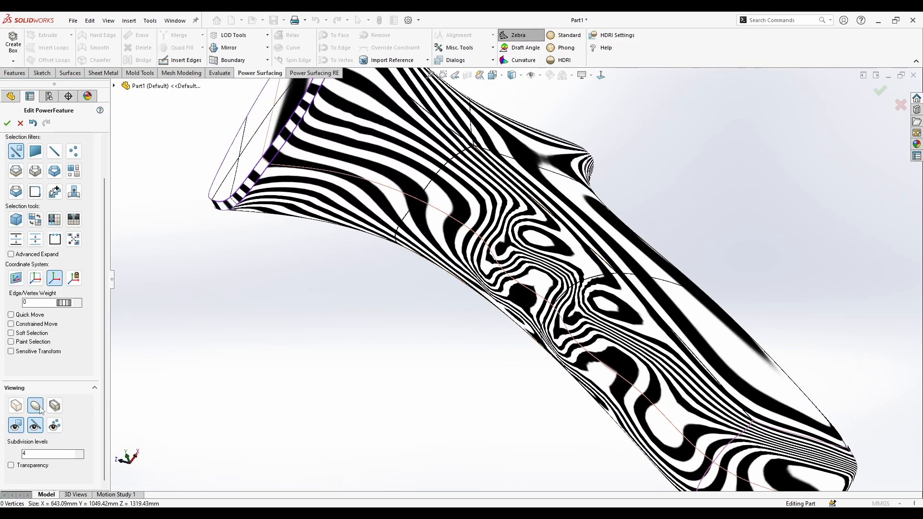
middle_drag(433, 303, 390, 312)
scroll(390, 313, up, 3)
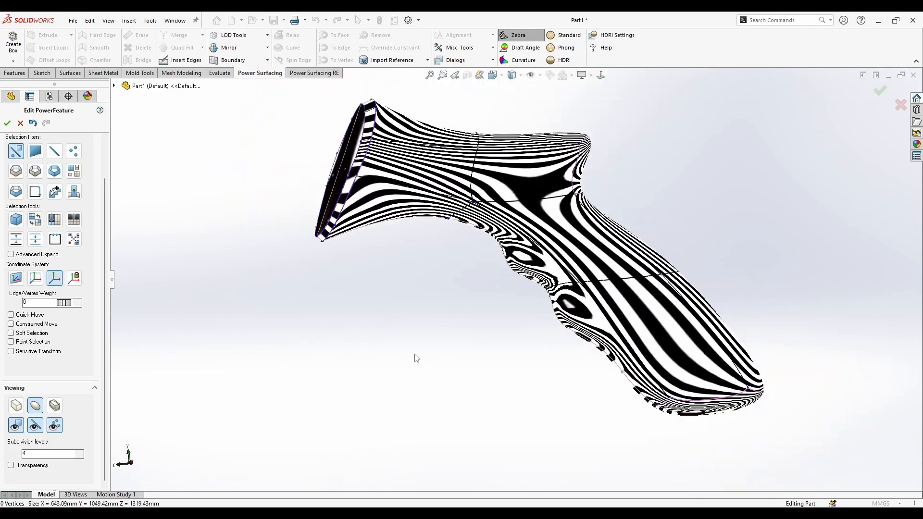
Show the coarse control cage in standard shading.
click(16, 406)
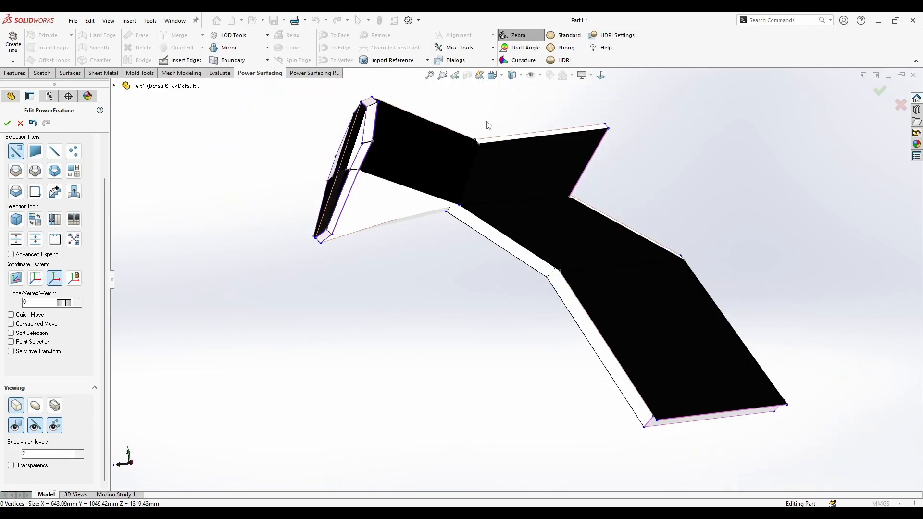
click(569, 35)
mouse_move(666, 233)
middle_down()
mouse_move(699, 247)
mouse_move(706, 224)
mouse_move(639, 248)
mouse_move(707, 244)
mouse_move(659, 240)
middle_up()
Show the smooth surface, select all end-cap faces and show their transform handles.
click(36, 405)
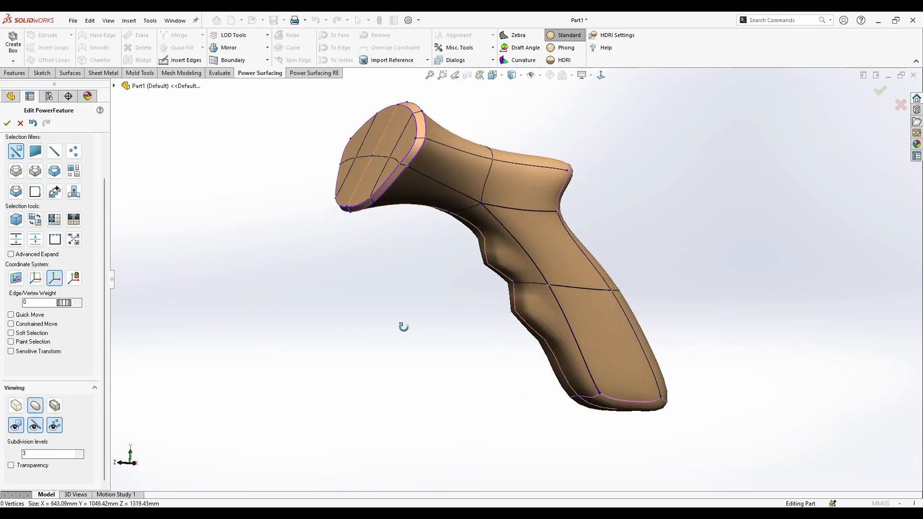
mouse_move(399, 318)
middle_down()
mouse_move(286, 358)
mouse_move(195, 369)
mouse_move(323, 344)
mouse_move(377, 369)
mouse_move(381, 359)
middle_up()
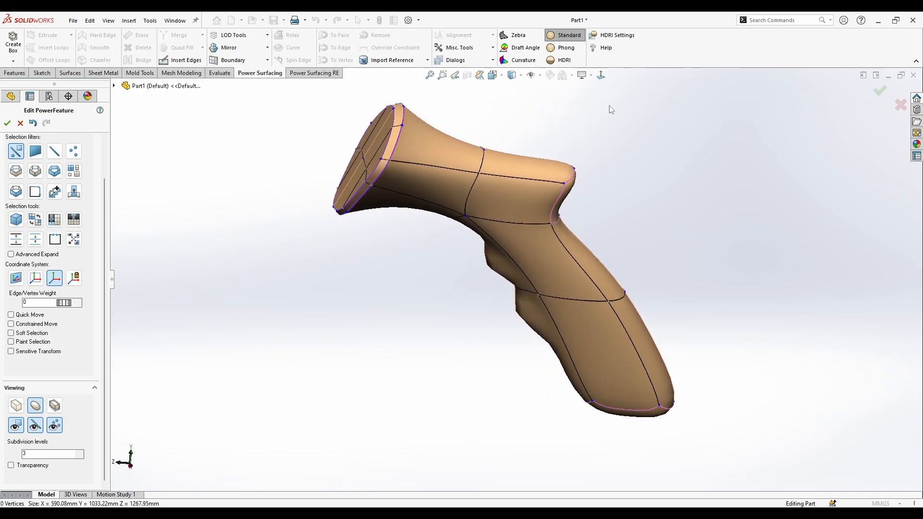
mouse_move(610, 110)
middle_down()
mouse_move(591, 126)
mouse_move(686, 151)
middle_up()
scroll(610, 176, down, 3)
click(610, 177)
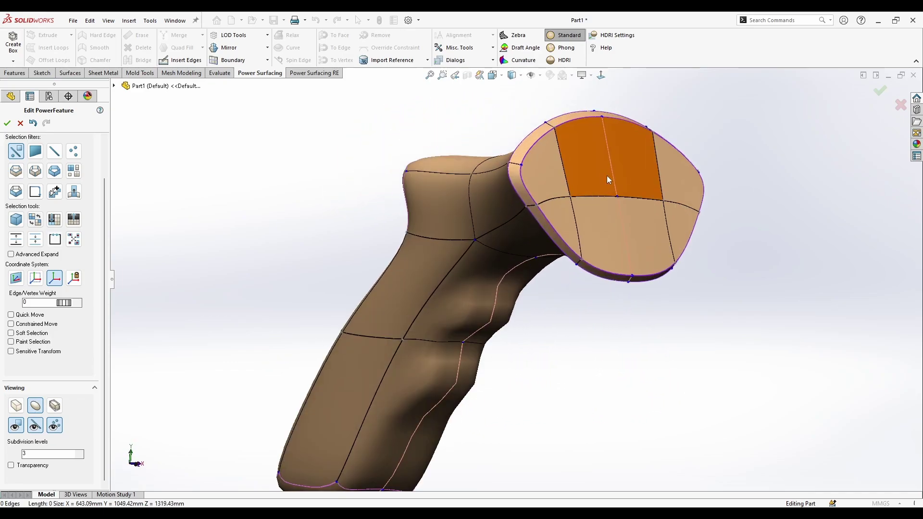
double_click(641, 232)
right_click(692, 186)
click(779, 206)
Try several end-cap face selections from other angles, clear them and reset to a standard view.
middle_drag(743, 224, 699, 297)
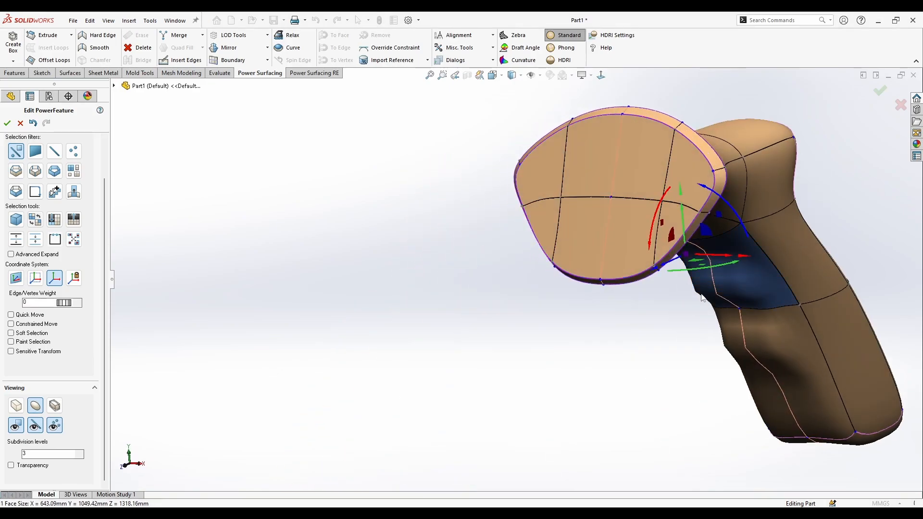
scroll(702, 298, up, 3)
click(409, 244)
mouse_move(410, 244)
middle_down()
mouse_move(572, 256)
mouse_move(565, 226)
middle_up()
click(555, 229)
click(577, 233)
middle_drag(592, 409, 577, 375)
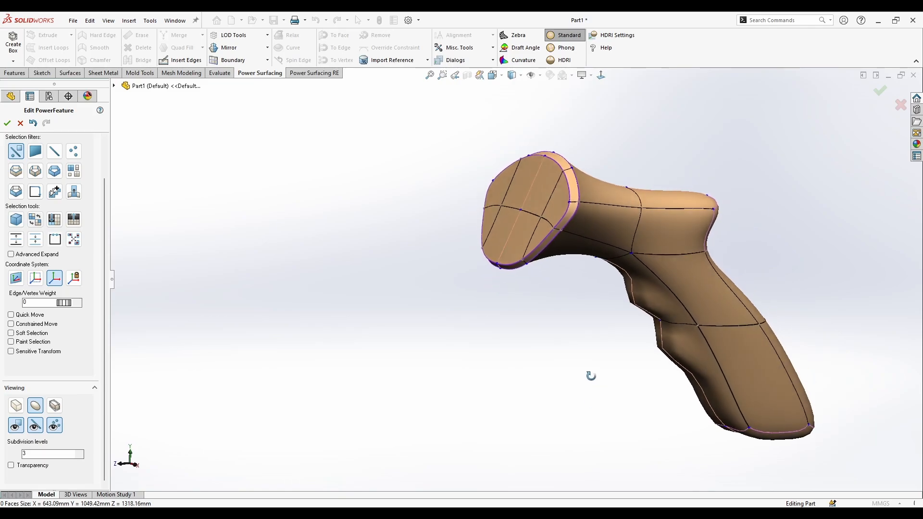
scroll(577, 376, down, 2)
click(563, 296)
click(685, 217)
click(603, 76)
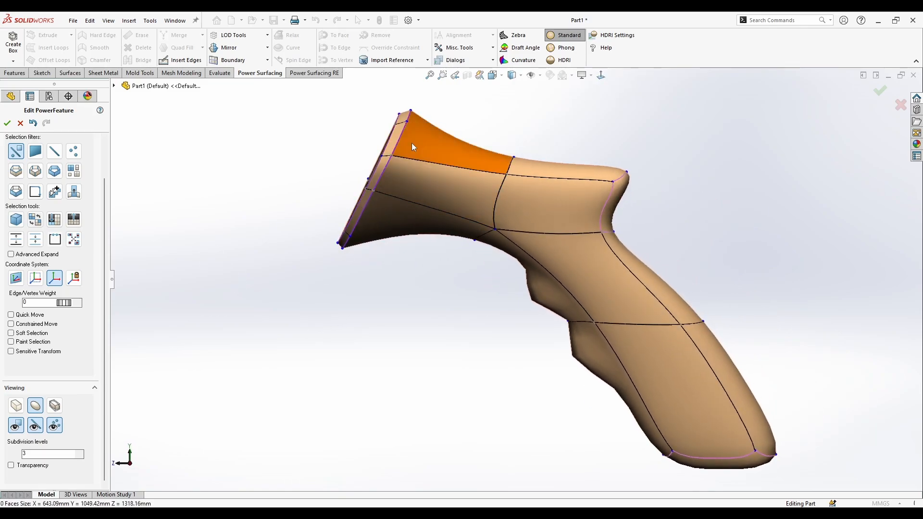
click(408, 148)
right_click(361, 209)
key(Escape)
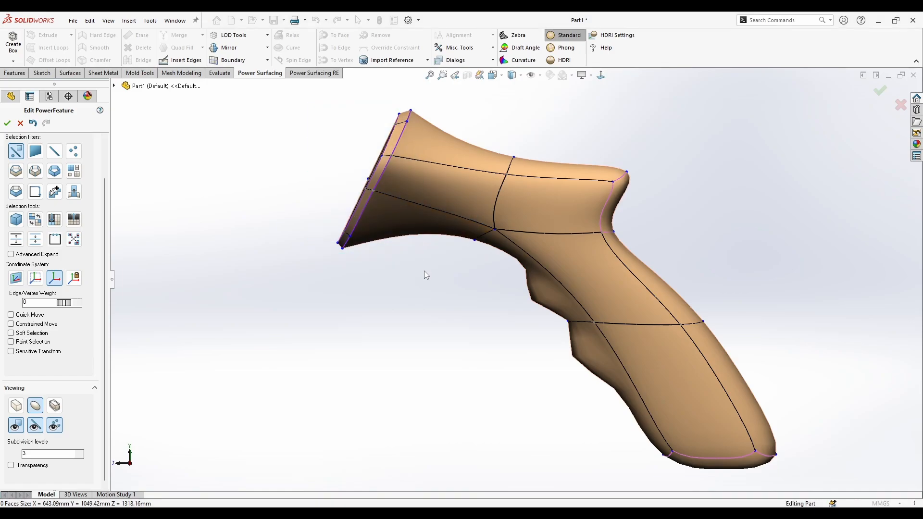
Select the front vertex loop, undo trial tilts, enable soft selection and rotate the face upright.
key(ctrl+a)
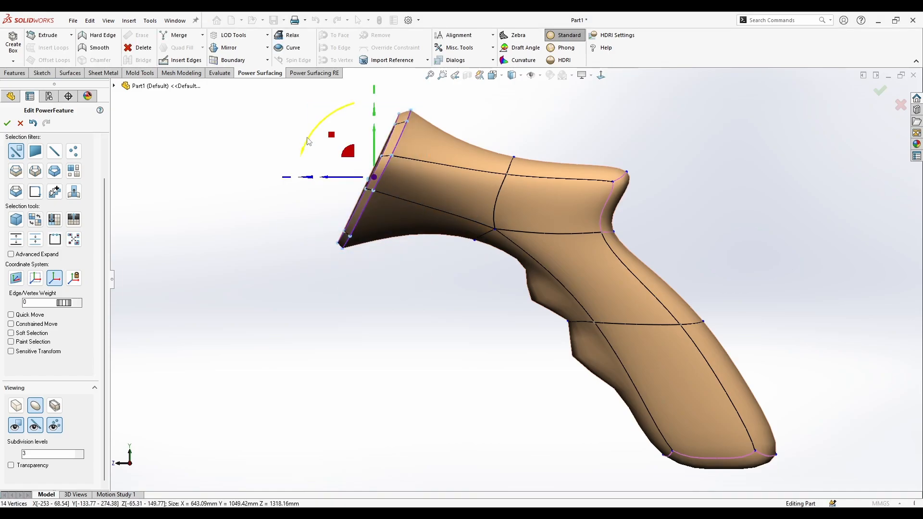
mouse_move(307, 140)
mouse_down()
mouse_move(317, 181)
mouse_move(301, 161)
mouse_up()
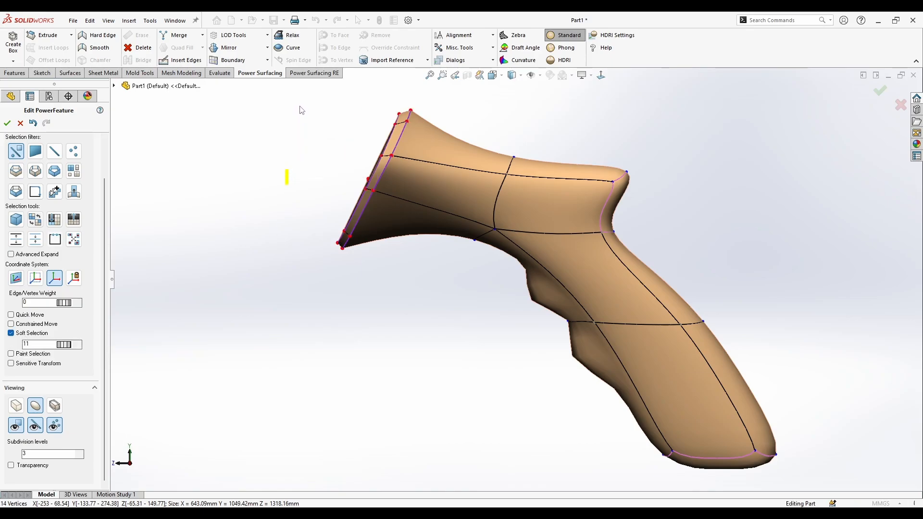
drag(310, 135, 316, 190)
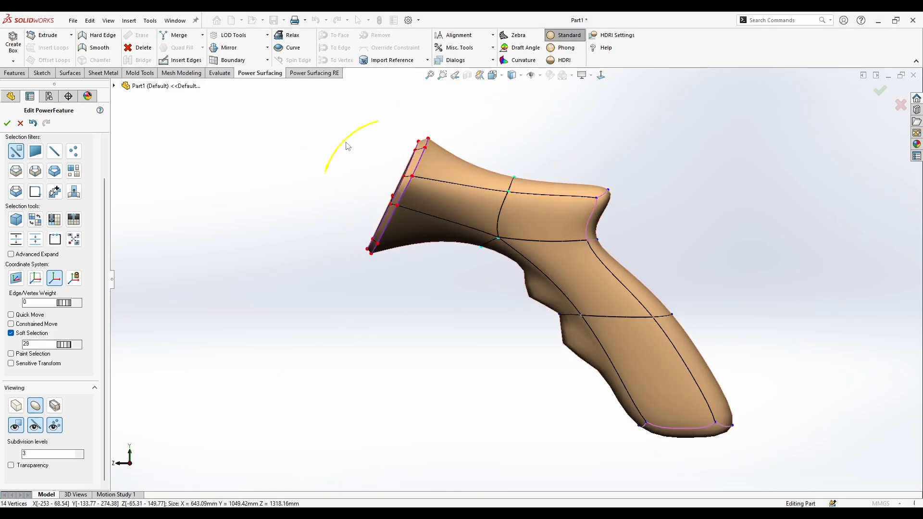
mouse_move(347, 145)
mouse_down()
mouse_move(365, 156)
mouse_move(331, 243)
mouse_up()
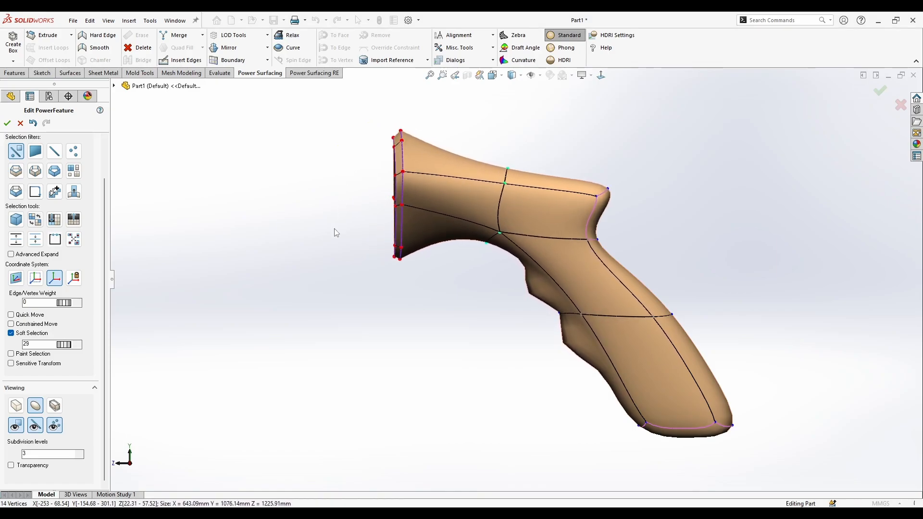
key(ctrl+z)
drag(326, 168, 317, 199)
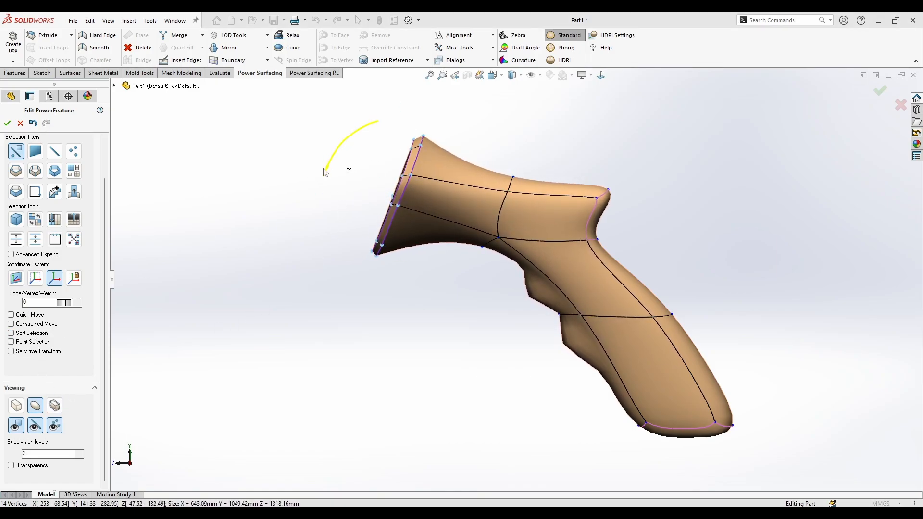
key(ctrl+z)
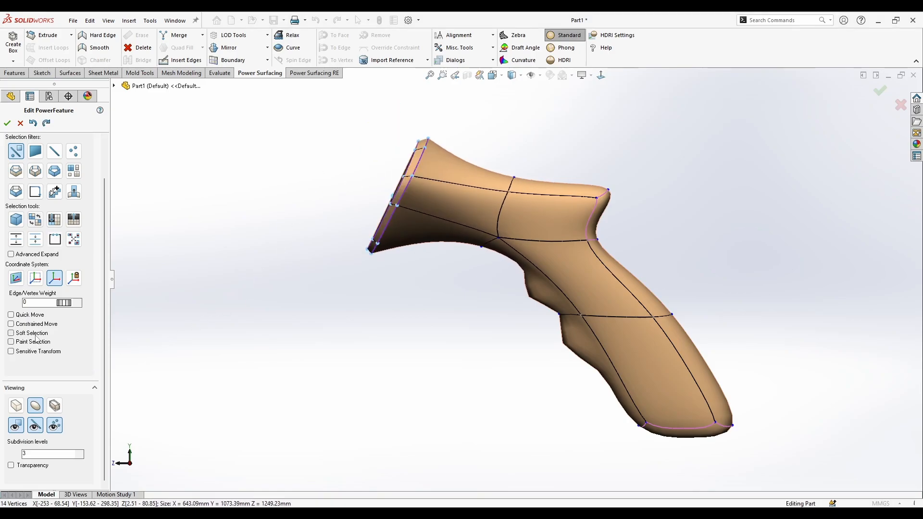
click(12, 333)
mouse_move(351, 177)
mouse_down()
mouse_move(315, 184)
mouse_move(343, 179)
mouse_up()
Rotate the top edge behind the head into a fuller arch with soft selection radius 14, then view the opposite side.
click(435, 296)
right_click(455, 265)
click(505, 274)
click(477, 172)
drag(487, 147, 493, 146)
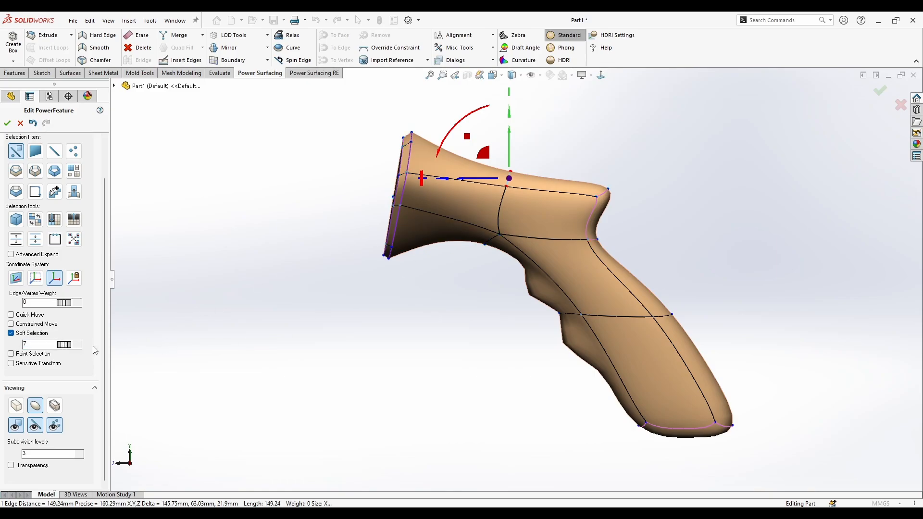
mouse_move(479, 153)
mouse_down()
mouse_move(488, 142)
mouse_move(476, 102)
mouse_up()
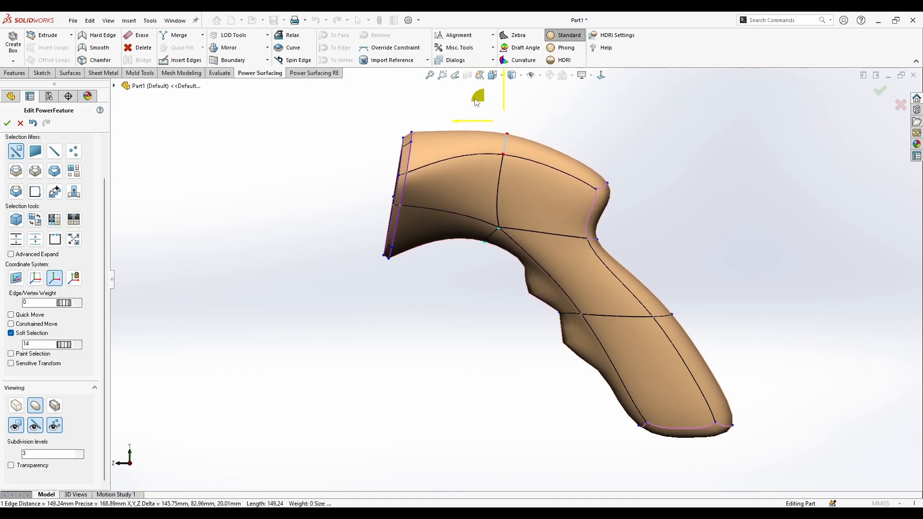
click(634, 150)
mouse_move(634, 150)
middle_down()
mouse_move(766, 383)
mouse_move(639, 145)
middle_up()
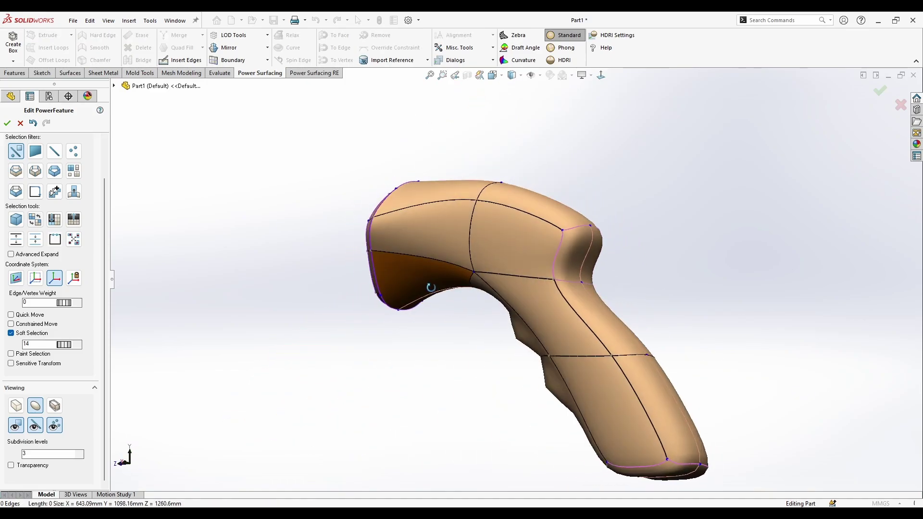
click(600, 75)
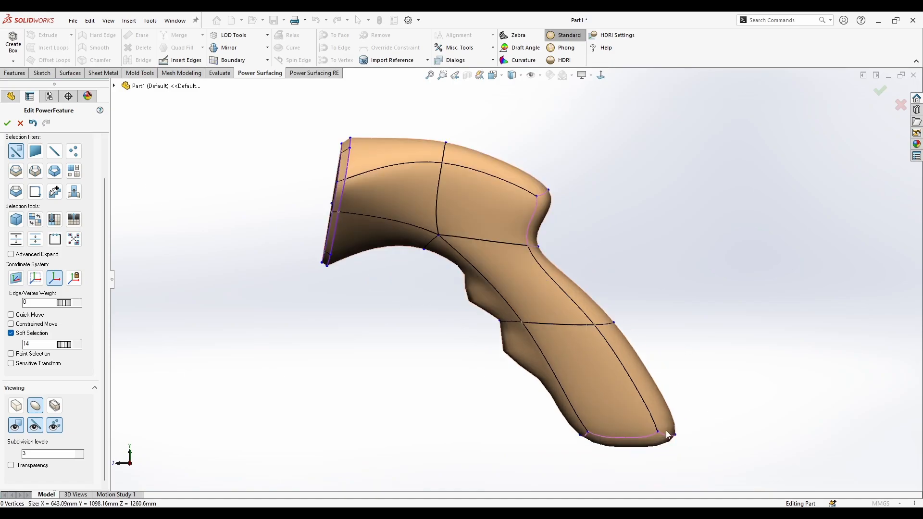
scroll(635, 419, down, 6)
Inspect the handle's bottom and bring the model into the right side view.
click(598, 375)
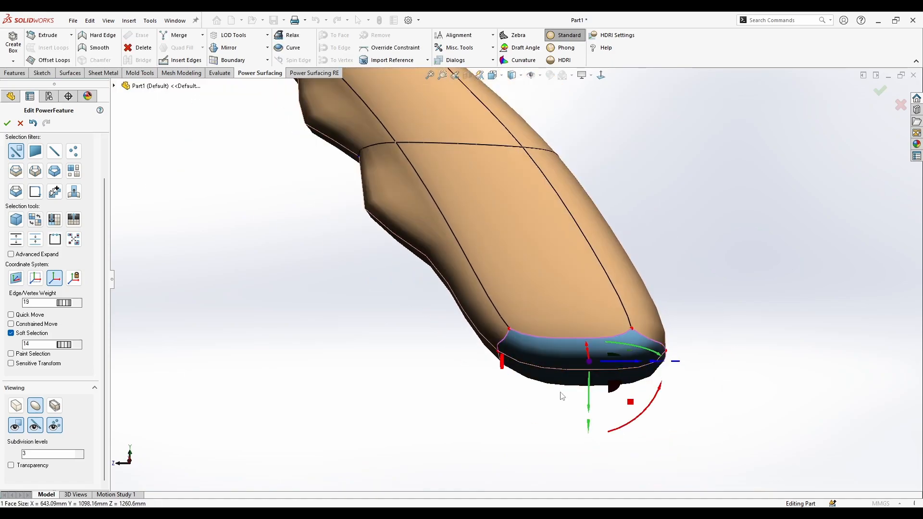
middle_drag(598, 376, 577, 407)
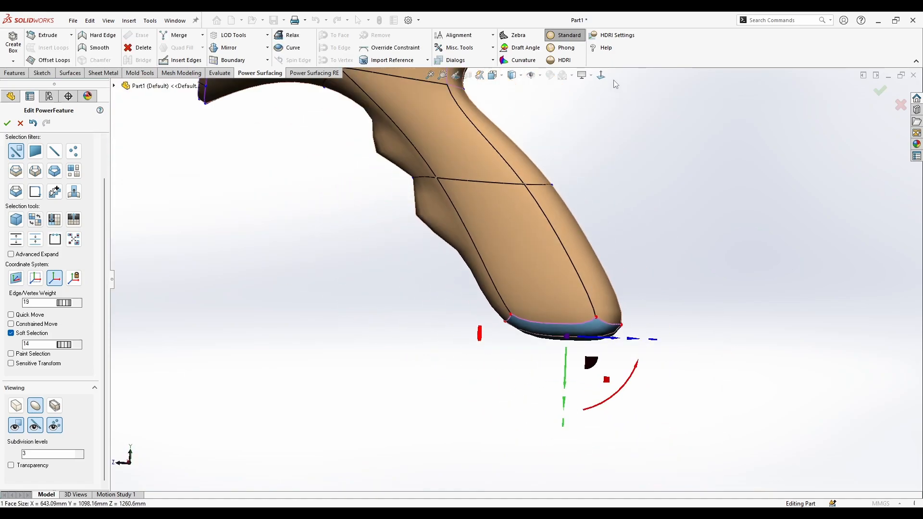
key(Escape)
scroll(588, 237, up, 5)
mouse_move(555, 171)
middle_down()
mouse_move(534, 180)
mouse_move(529, 361)
middle_up()
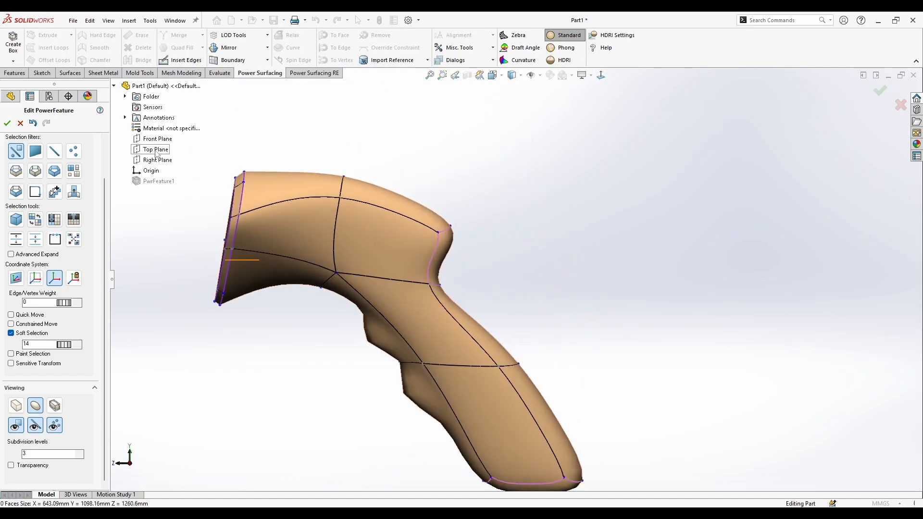
scroll(249, 261, up, 4)
middle_drag(332, 325, 335, 378)
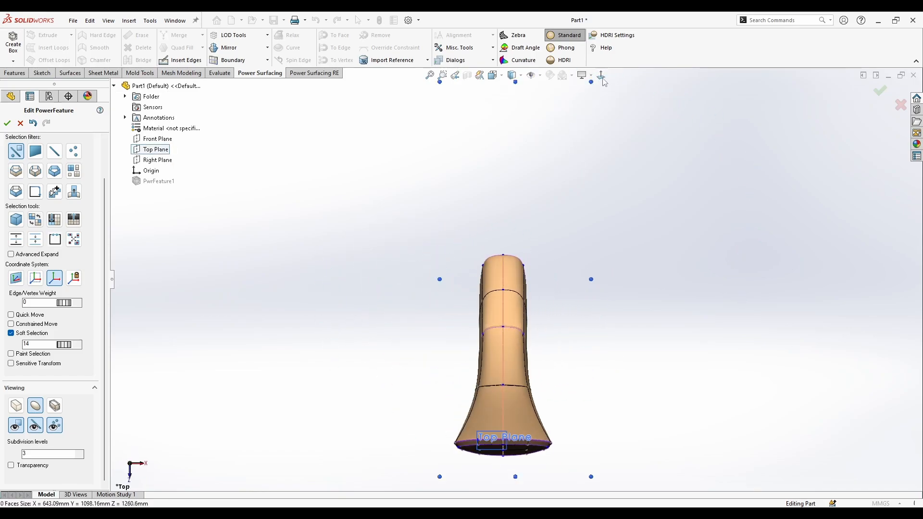
middle_drag(603, 80, 487, 93)
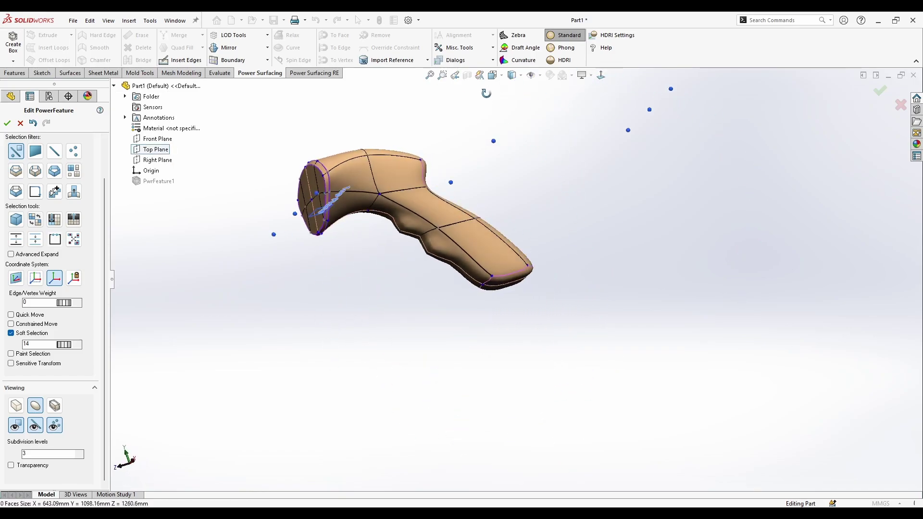
click(518, 115)
scroll(513, 228, up, 3)
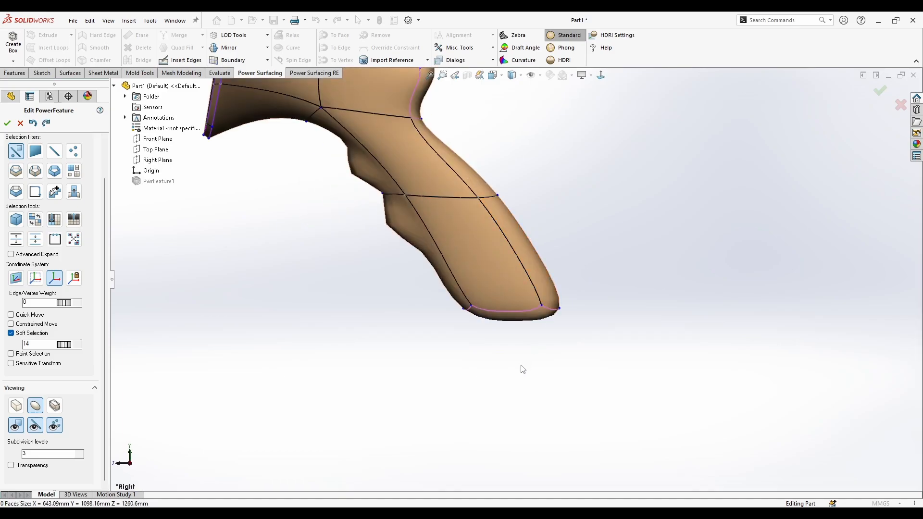
Select the handle's bottom tip face and flatten it along Y via Alignment.
mouse_move(521, 370)
middle_down()
mouse_move(520, 326)
mouse_move(548, 346)
middle_up()
click(520, 327)
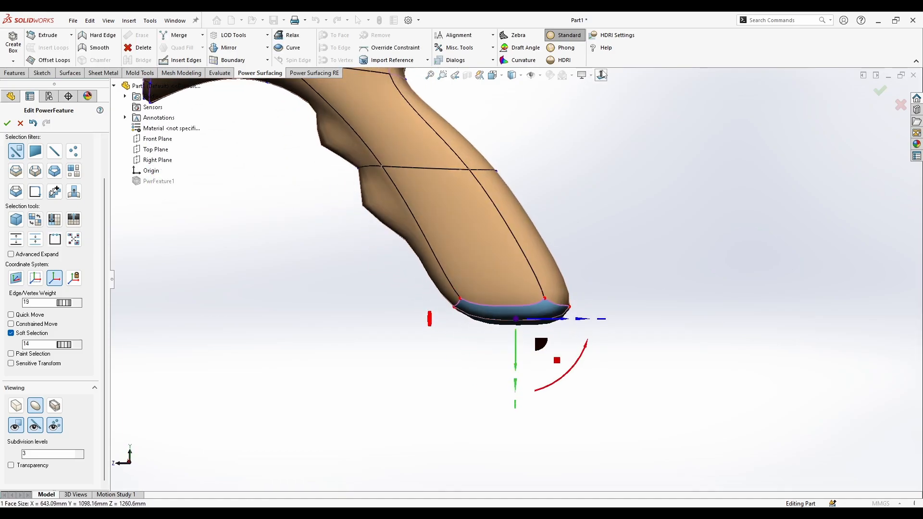
middle_drag(594, 123, 534, 230)
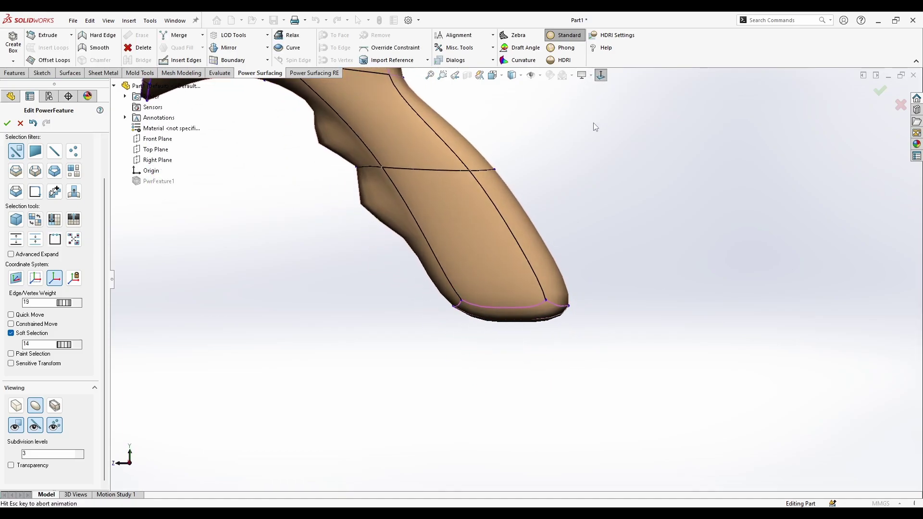
click(461, 36)
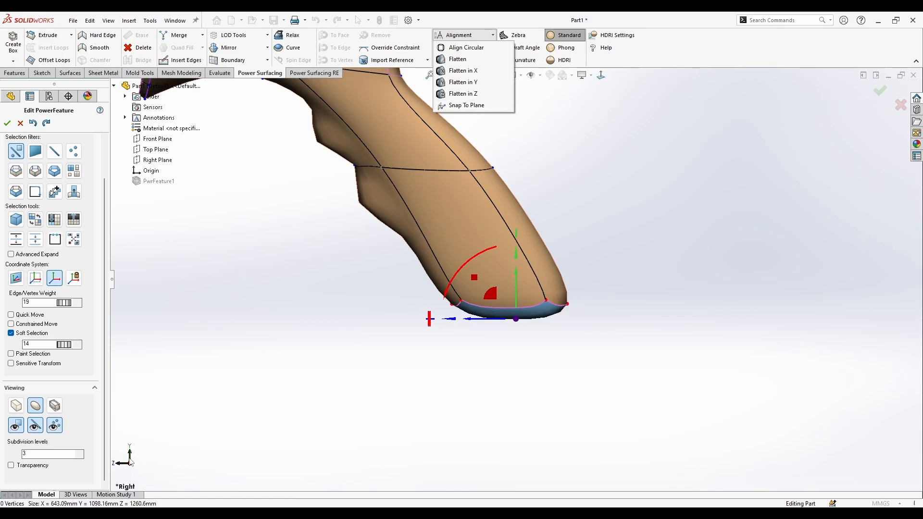
click(472, 83)
Show the model as its flat control cage and inspect the handle tip.
click(16, 406)
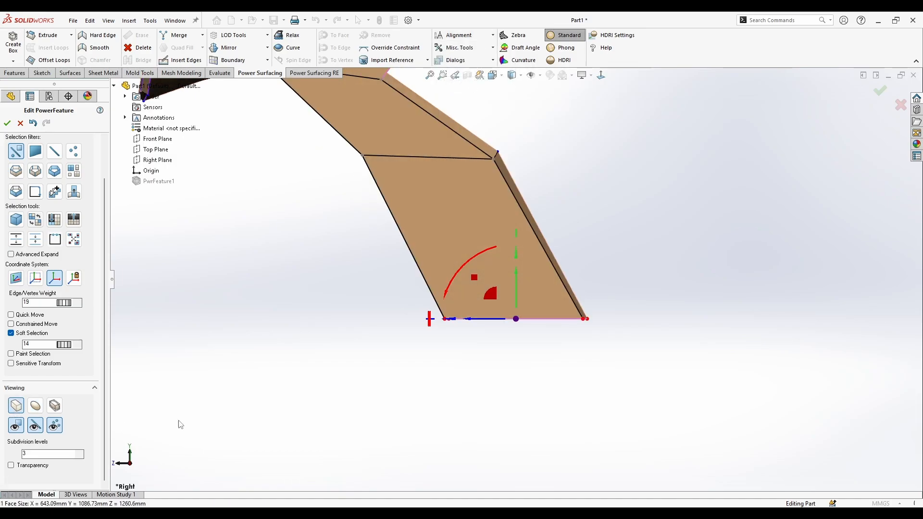
ctrl+middle_drag(570, 174, 578, 279)
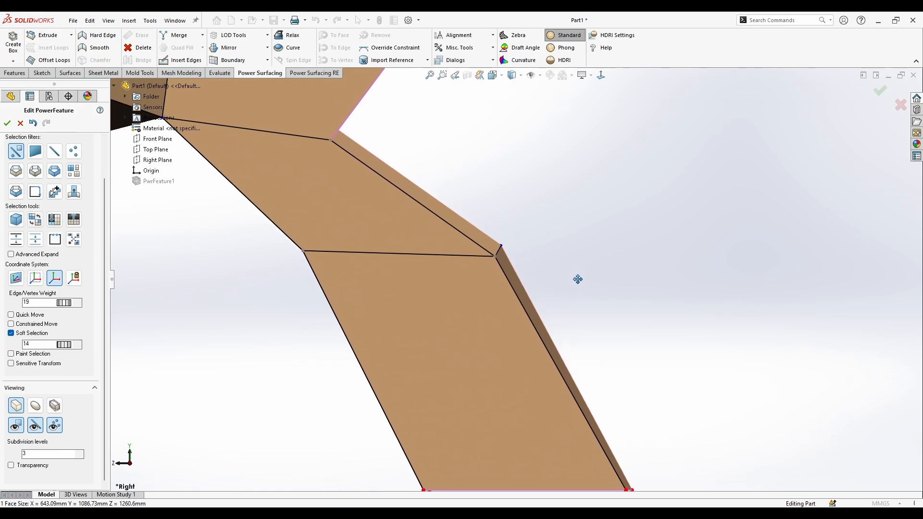
scroll(578, 279, down, 3)
click(504, 318)
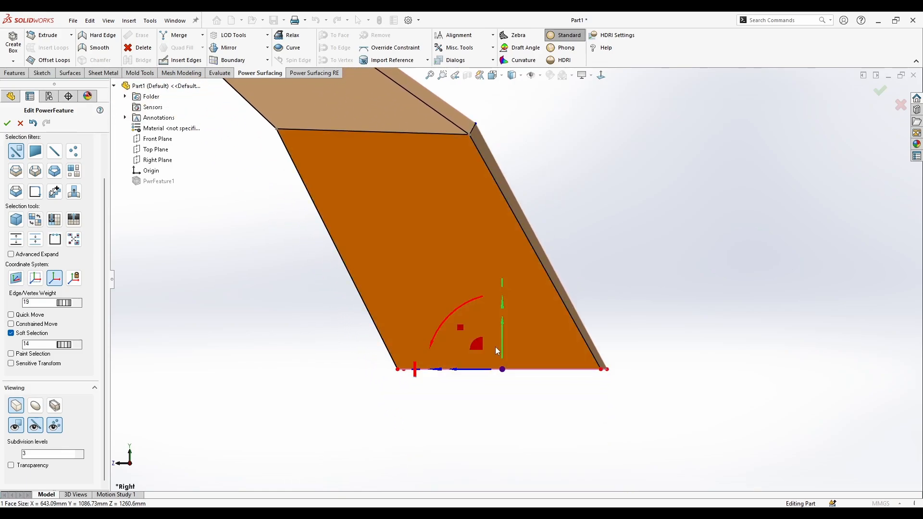
scroll(527, 224, down, 2)
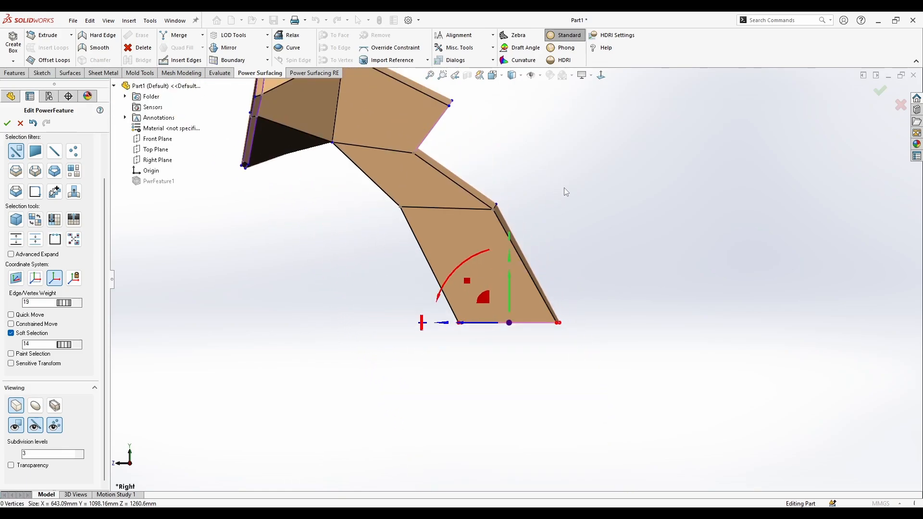
click(564, 187)
scroll(477, 200, down, 2)
mouse_move(477, 200)
middle_down()
mouse_move(412, 316)
mouse_move(598, 296)
mouse_move(332, 253)
mouse_move(306, 261)
mouse_move(405, 246)
mouse_move(419, 267)
mouse_move(426, 341)
mouse_move(445, 289)
mouse_move(385, 230)
mouse_move(284, 234)
mouse_move(404, 209)
mouse_move(448, 216)
mouse_move(455, 209)
mouse_move(307, 215)
mouse_move(478, 189)
middle_up()
scroll(506, 198, down, 2)
click(486, 215)
click(38, 406)
mouse_move(433, 252)
middle_down()
mouse_move(361, 317)
mouse_move(477, 279)
middle_up()
click(358, 323)
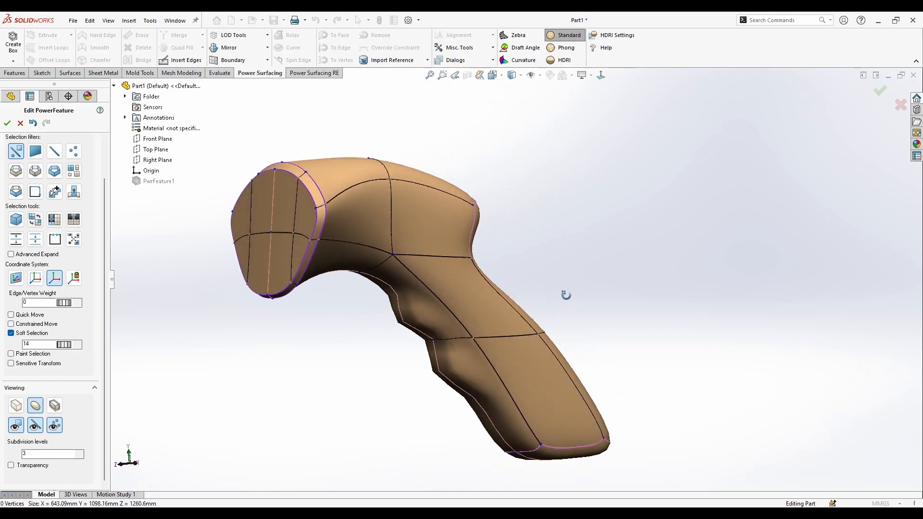
mouse_move(568, 296)
middle_down()
mouse_move(473, 352)
mouse_move(446, 350)
mouse_move(375, 419)
mouse_move(505, 325)
middle_up()
click(601, 76)
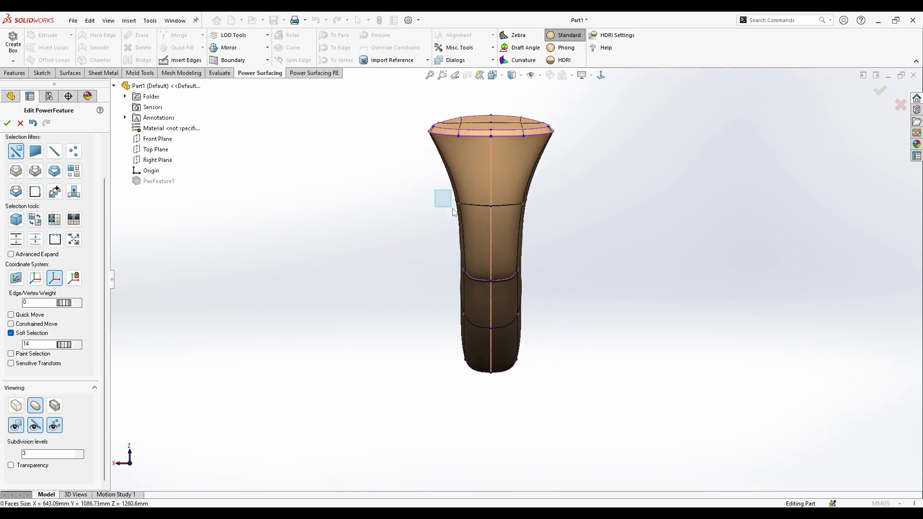
drag(488, 228, 415, 210)
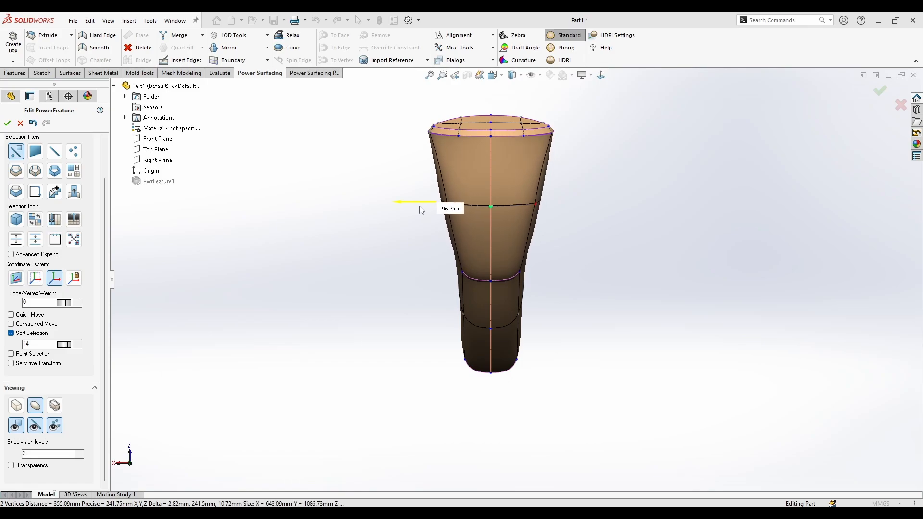
click(596, 251)
key(ctrl+7)
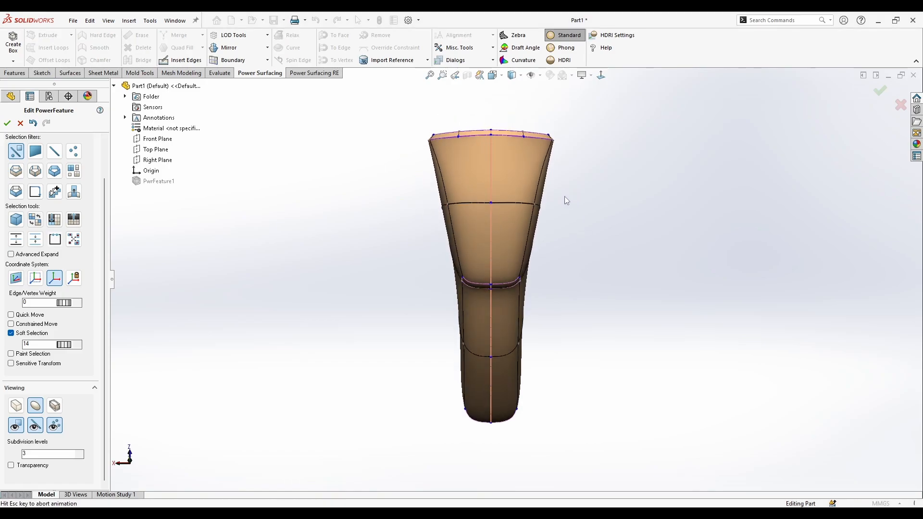
middle_drag(571, 209, 583, 268)
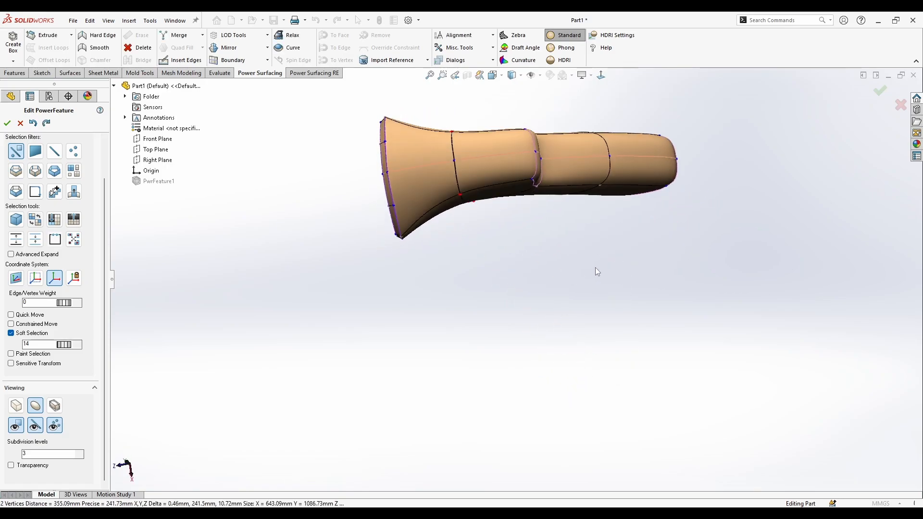
key(ctrl+z)
mouse_move(595, 268)
middle_down()
mouse_move(626, 215)
mouse_move(606, 238)
middle_up()
key(Escape)
key(ctrl+1)
key(ctrl+z)
drag(458, 229, 454, 224)
key(Escape)
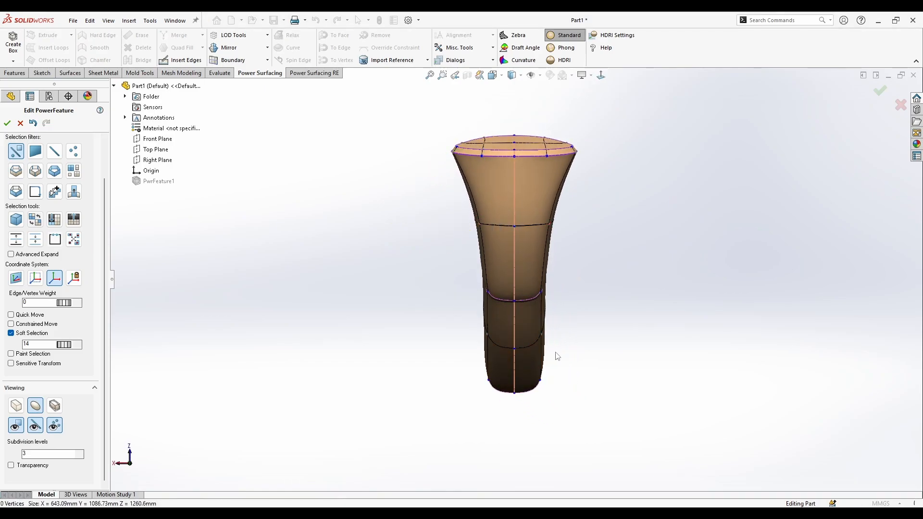
middle_drag(465, 219, 504, 241)
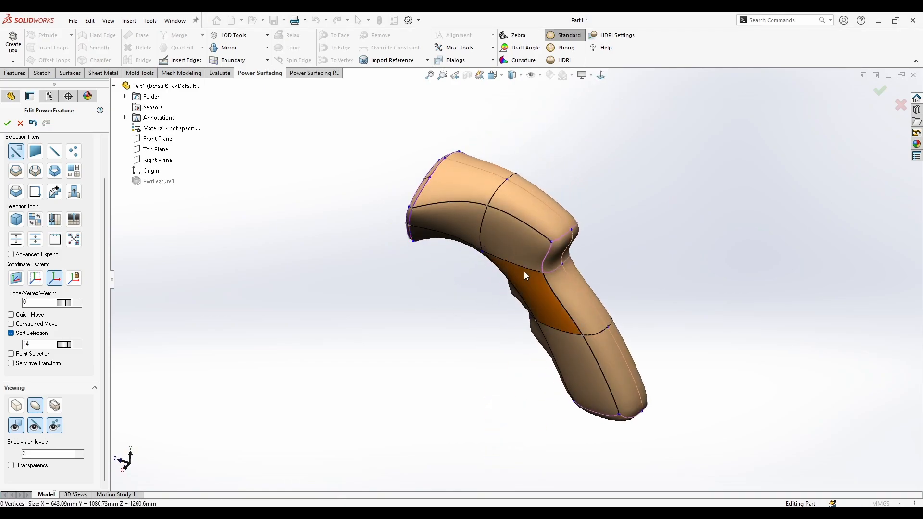
scroll(505, 242, up, 3)
scroll(469, 306, up, 3)
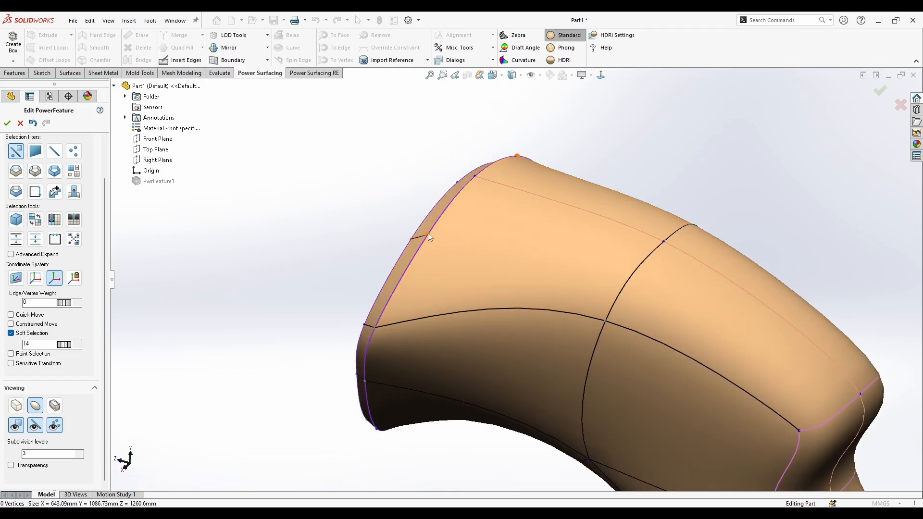
scroll(440, 238, up, 3)
scroll(441, 238, up, 3)
scroll(431, 236, down, 5)
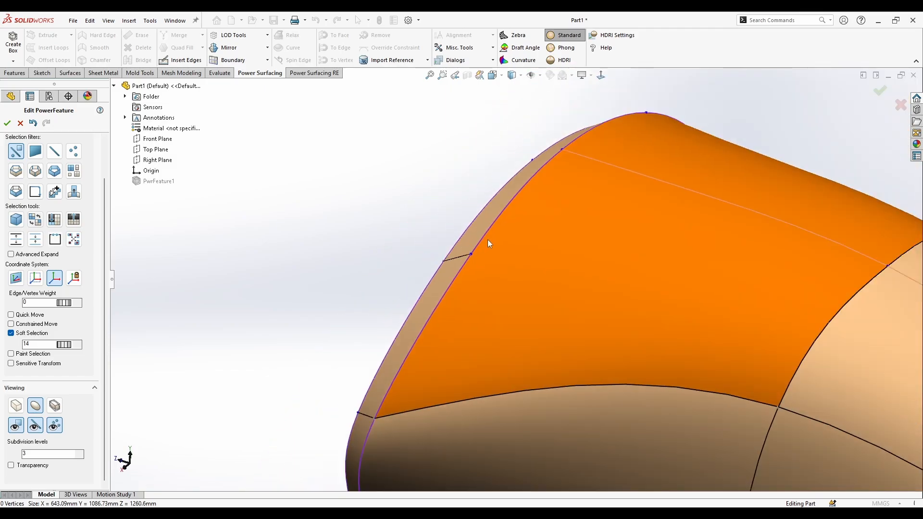
Insert new lengthwise edges down the handle's cage faces, accept them and show the smooth surface.
click(185, 60)
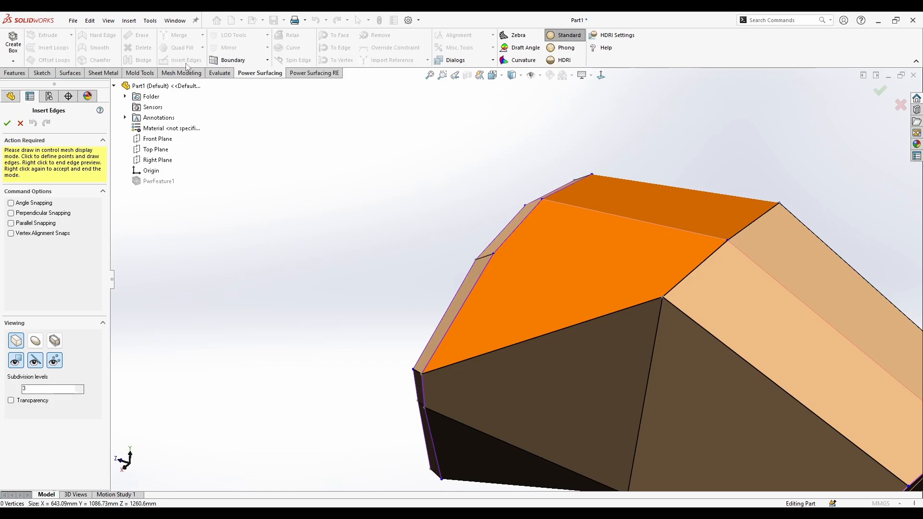
click(21, 123)
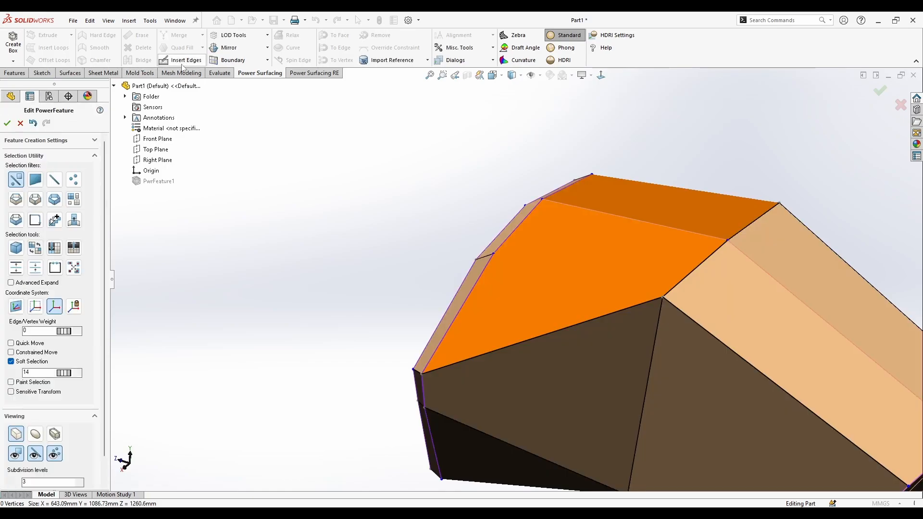
click(185, 60)
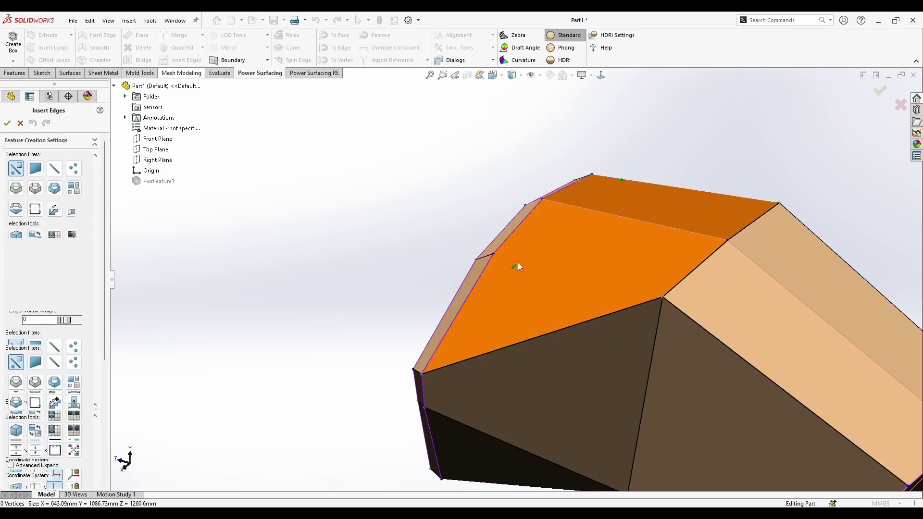
click(491, 253)
mouse_move(589, 260)
middle_down()
mouse_move(642, 327)
mouse_move(599, 309)
mouse_move(664, 348)
middle_up()
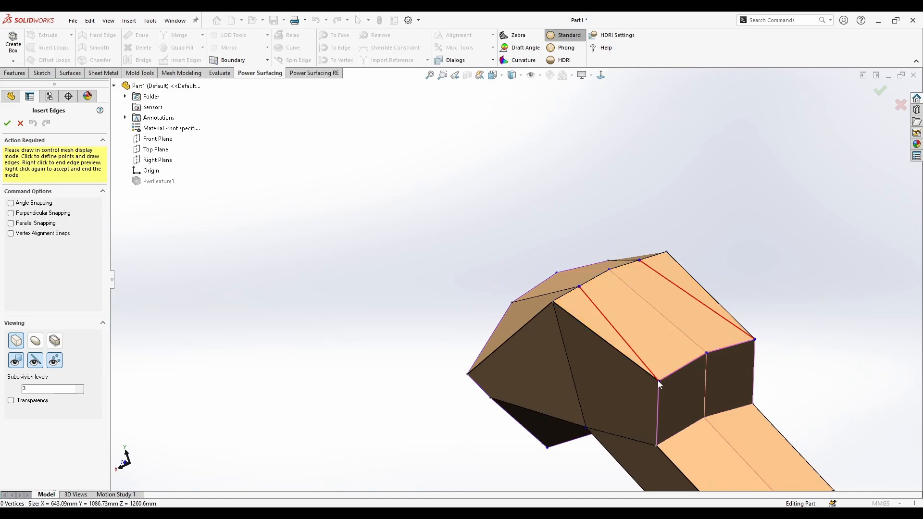
mouse_move(658, 381)
middle_down()
mouse_move(608, 332)
mouse_move(603, 388)
middle_up()
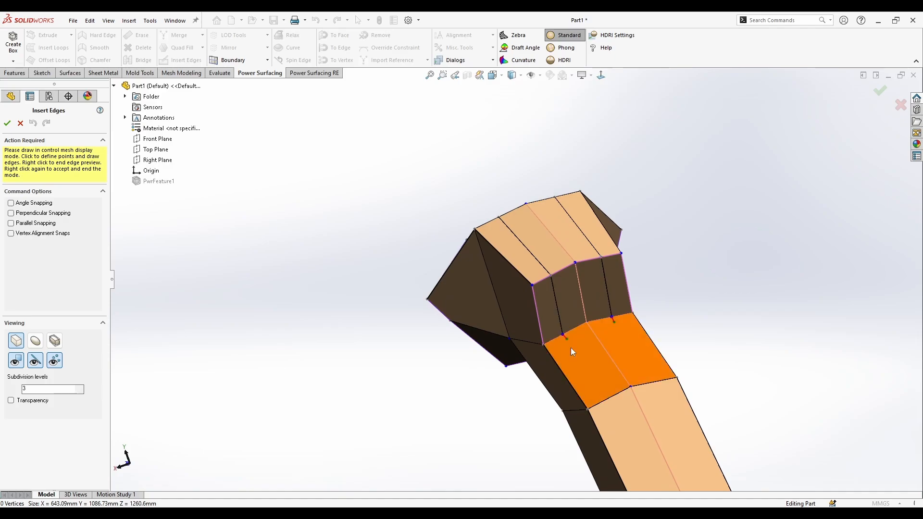
middle_drag(576, 356, 567, 342)
middle_drag(599, 400, 578, 378)
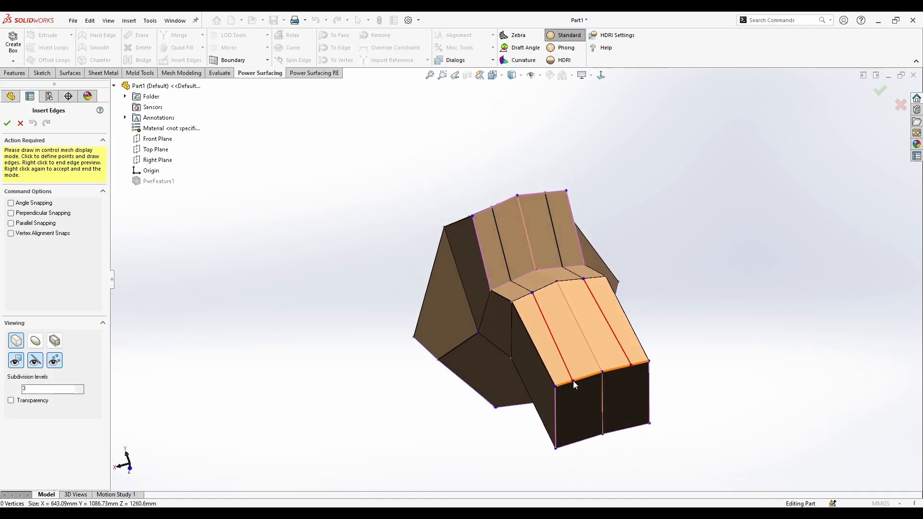
right_click(574, 382)
right_click(553, 385)
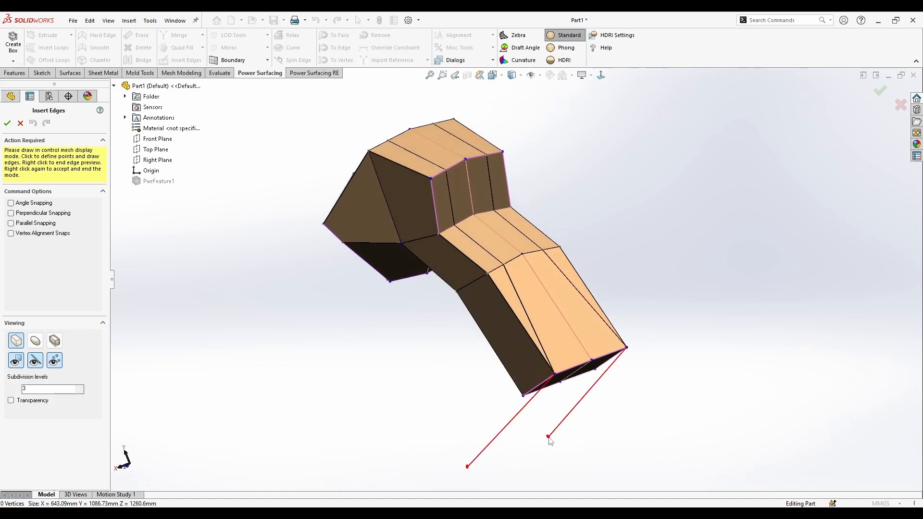
click(36, 449)
mouse_move(365, 337)
middle_down()
mouse_move(412, 381)
mouse_move(361, 335)
mouse_move(447, 320)
mouse_move(556, 412)
mouse_move(461, 361)
mouse_move(445, 342)
mouse_move(342, 354)
mouse_move(413, 399)
mouse_move(357, 367)
mouse_move(357, 379)
middle_up()
scroll(471, 311, down, 3)
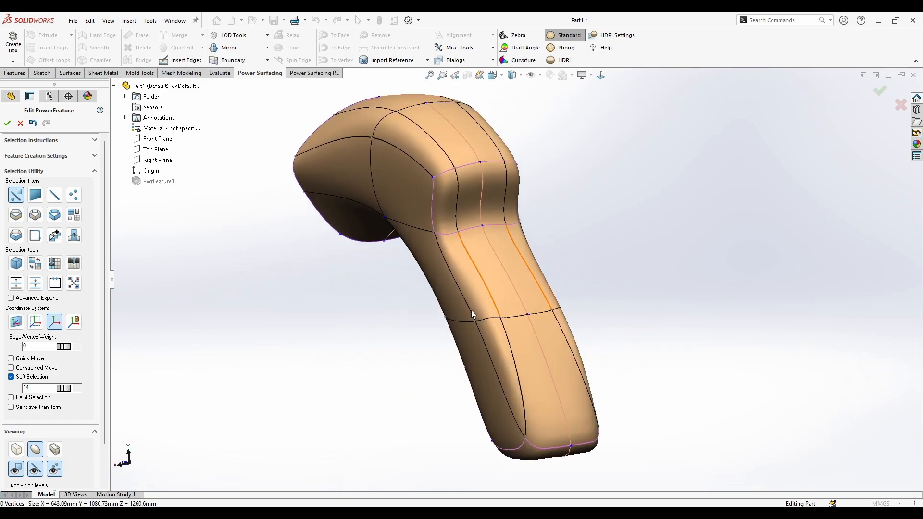
Move two handle vertices to reshape the grip, widening one side of the handle.
click(441, 313)
middle_drag(442, 312, 510, 322)
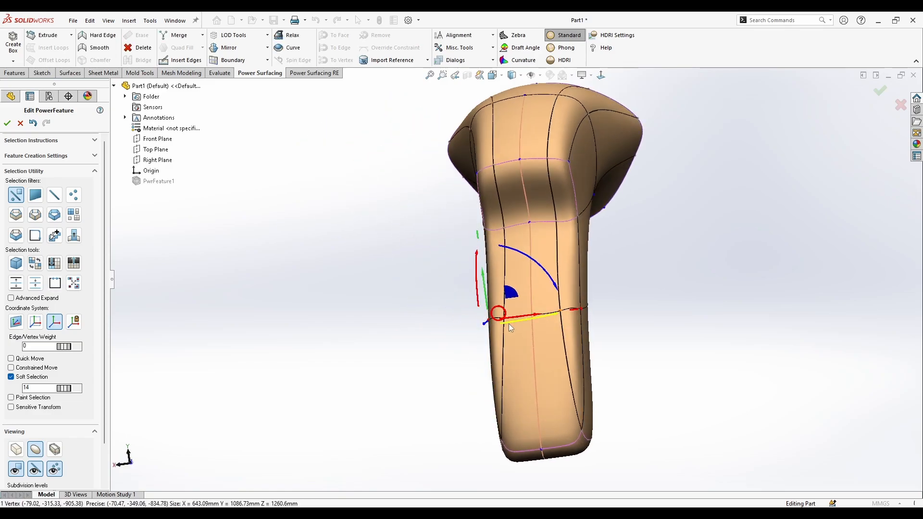
drag(460, 326, 448, 327)
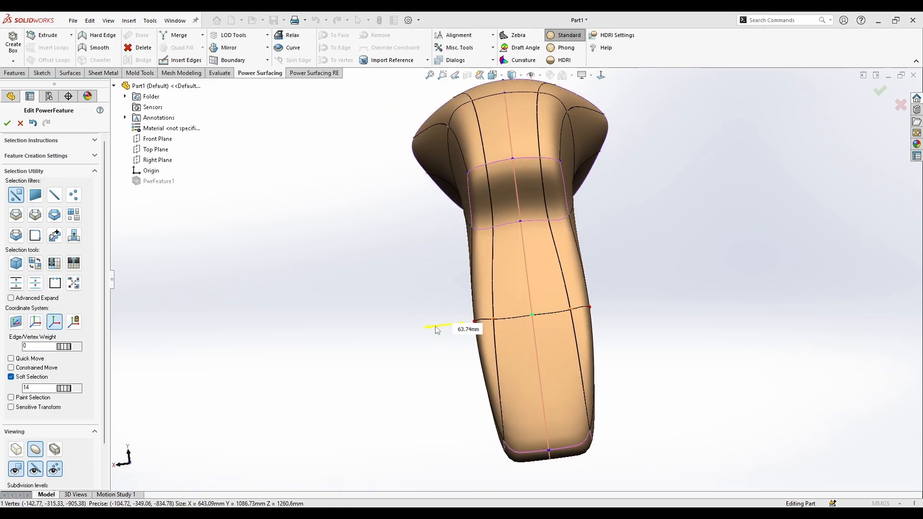
key(Escape)
mouse_move(401, 389)
middle_down()
mouse_move(496, 363)
mouse_move(232, 367)
middle_up()
click(433, 368)
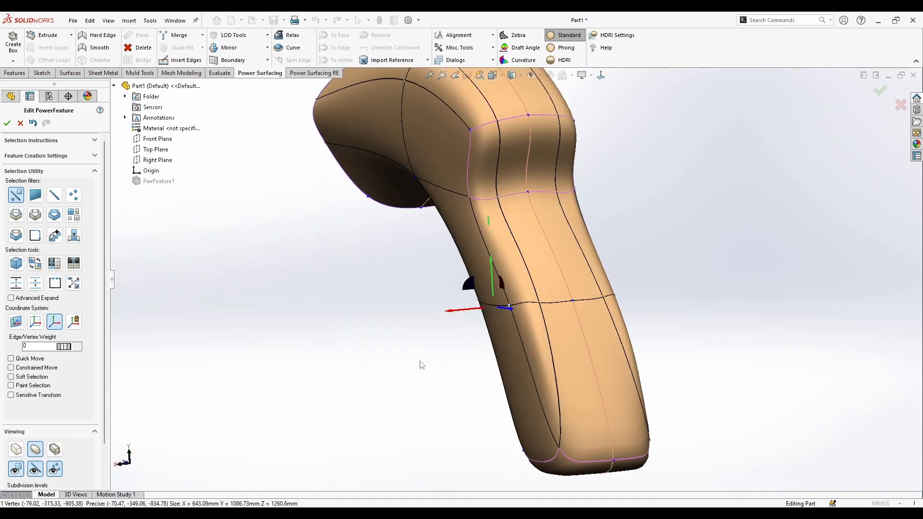
middle_drag(422, 364, 487, 355)
drag(529, 309, 548, 303)
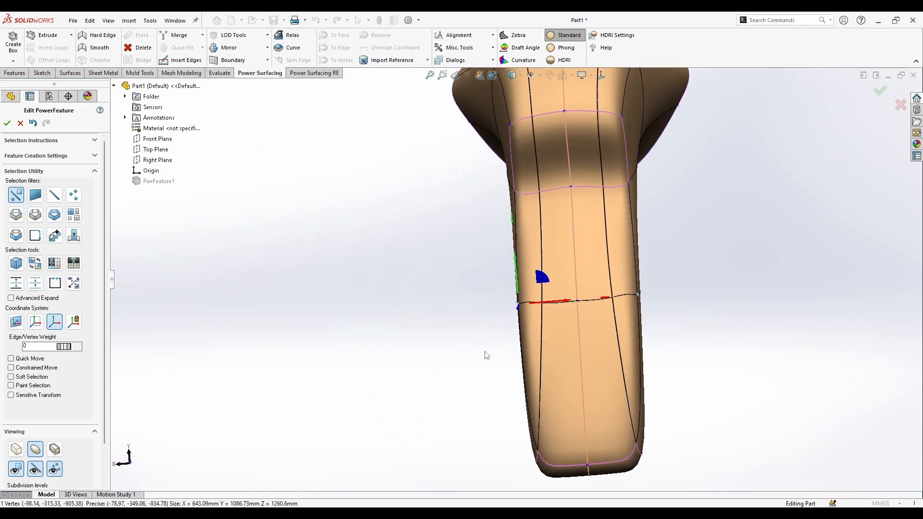
middle_drag(486, 355, 361, 325)
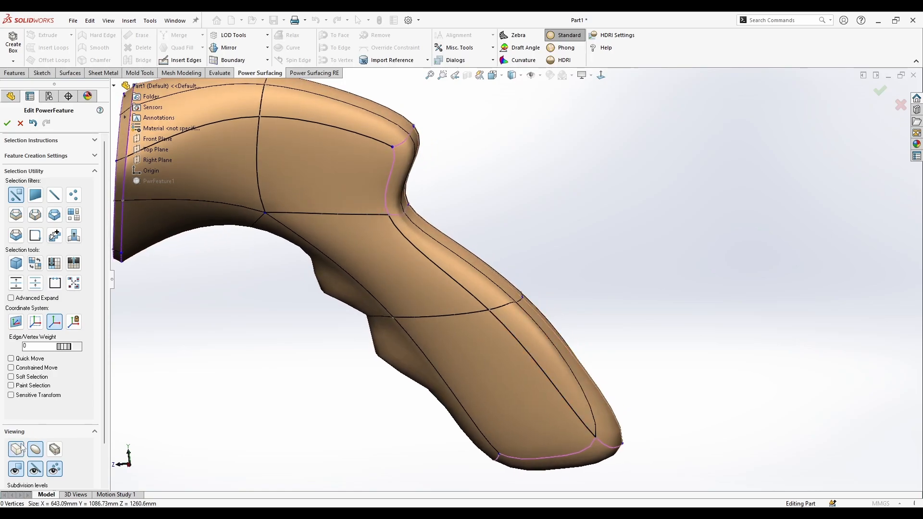
Check the faceted control mesh, then nudge a handle edge in smooth display to refine the contour.
click(16, 449)
middle_drag(541, 303, 557, 319)
click(554, 283)
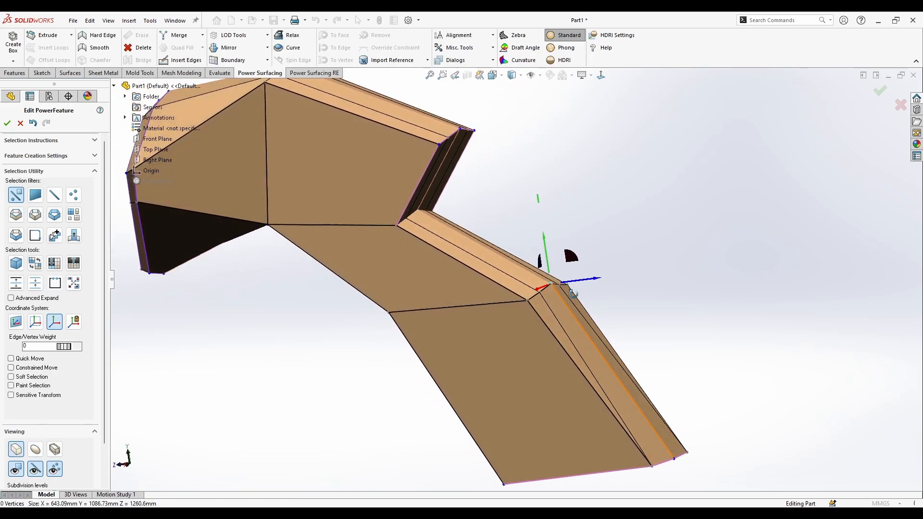
scroll(575, 259, up, 4)
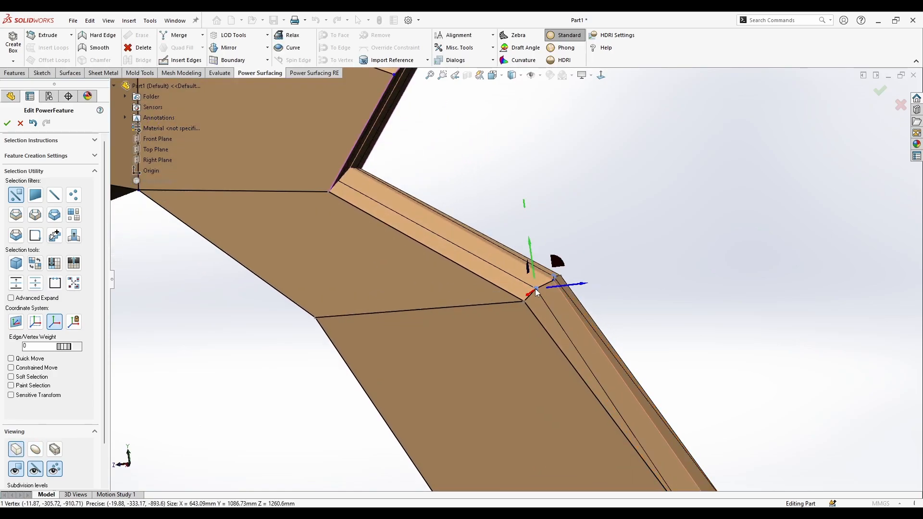
click(35, 450)
drag(570, 285, 595, 255)
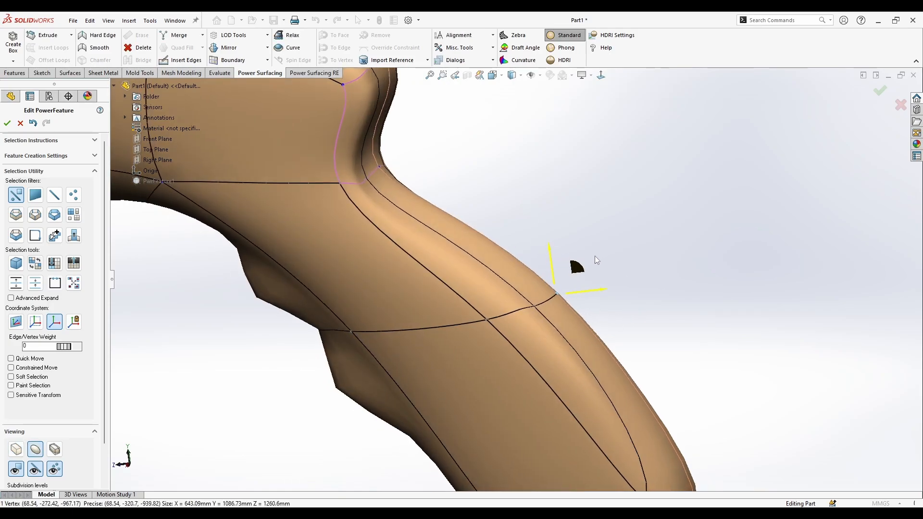
scroll(595, 255, down, 4)
middle_drag(607, 260, 594, 317)
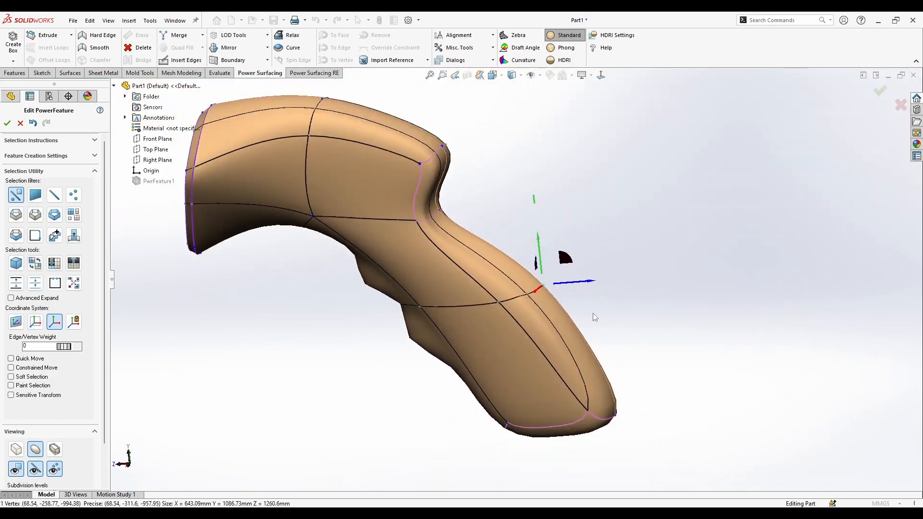
drag(576, 256, 550, 266)
mouse_move(551, 266)
middle_down()
mouse_move(425, 284)
mouse_move(691, 390)
mouse_move(657, 347)
mouse_move(592, 360)
mouse_move(604, 251)
middle_up()
scroll(365, 306, down, 3)
scroll(482, 357, down, 2)
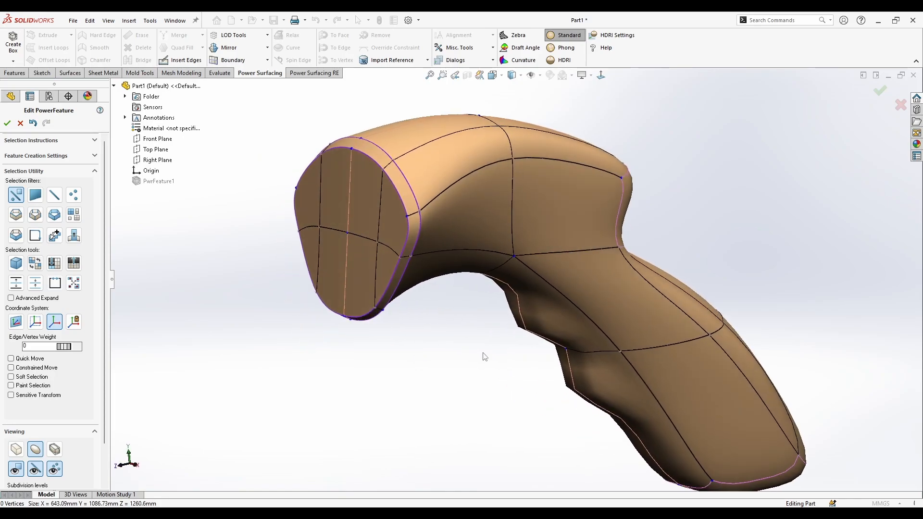
Delete the faces capping the front end of the scanner head via the context toolbar.
mouse_move(482, 357)
middle_down()
mouse_move(433, 345)
mouse_move(402, 354)
mouse_move(425, 372)
mouse_move(420, 360)
middle_up()
middle_drag(314, 269, 308, 260)
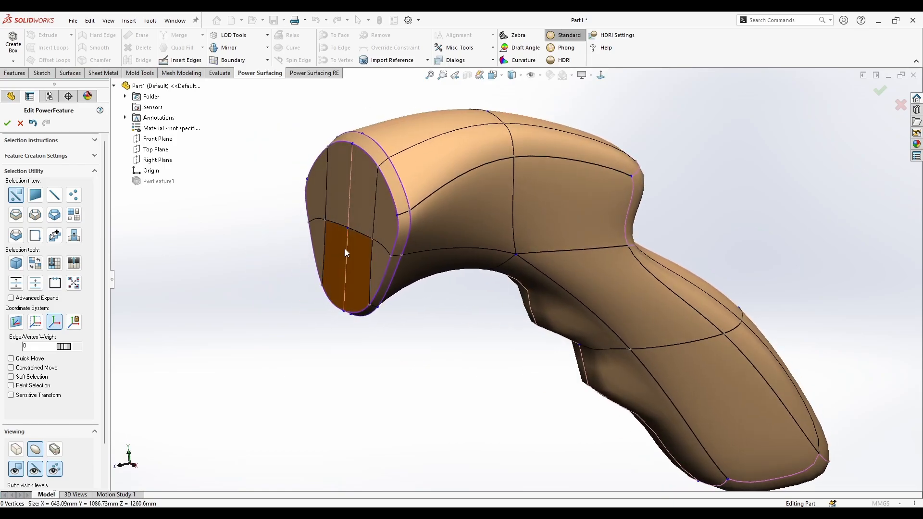
scroll(354, 249, down, 3)
click(365, 264)
shift+click(365, 288)
shift+click(317, 275)
right_click(363, 201)
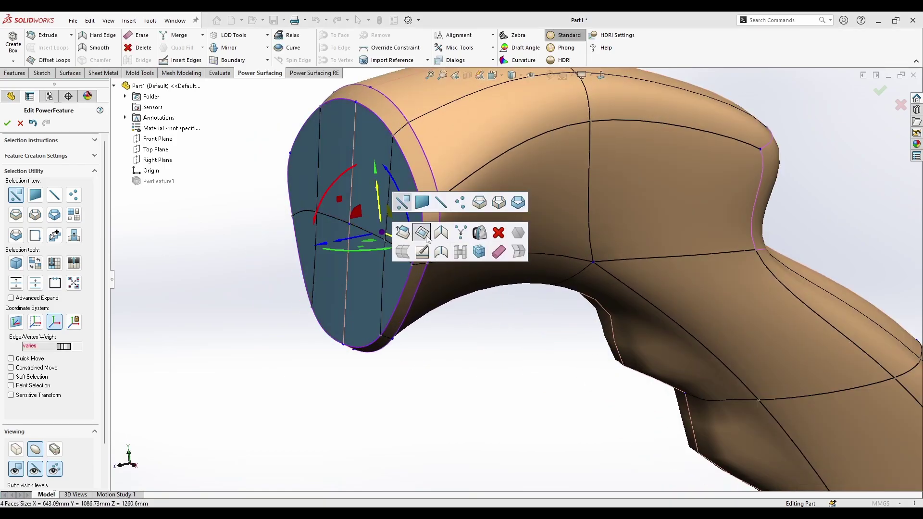
click(478, 240)
mouse_move(467, 314)
middle_down()
mouse_move(441, 297)
mouse_move(355, 313)
middle_up()
Select the ring of faces around the opened end and inspect it edge-on.
click(348, 317)
double_click(348, 314)
mouse_move(375, 252)
middle_down()
mouse_move(405, 238)
mouse_move(291, 203)
mouse_move(267, 253)
mouse_move(520, 101)
middle_up()
middle_drag(607, 79, 454, 190)
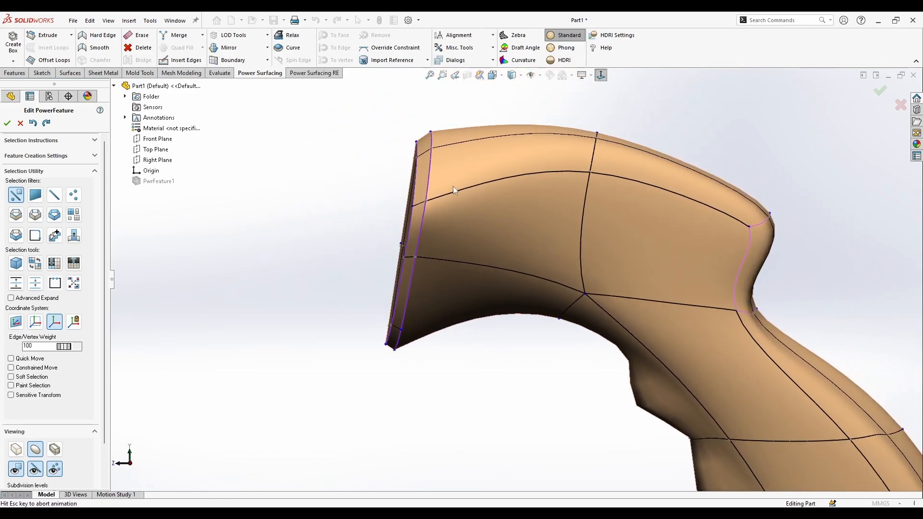
click(462, 208)
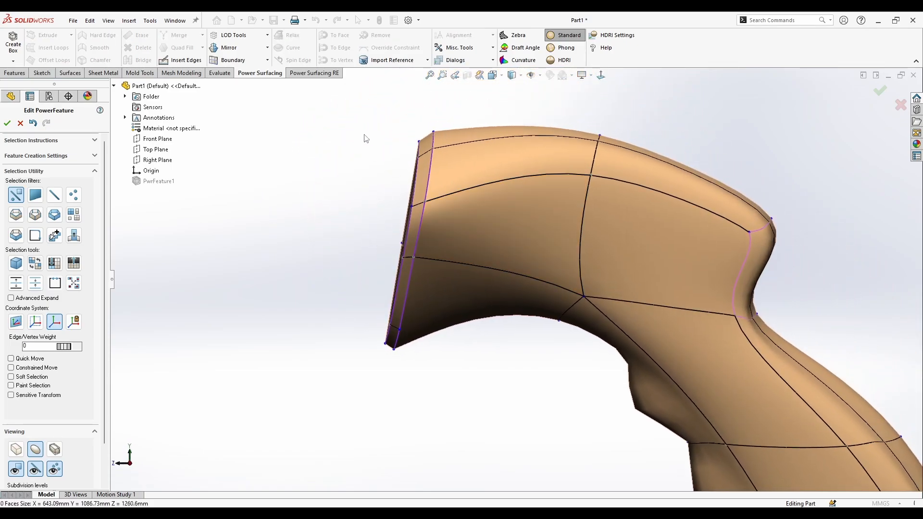
middle_drag(353, 213, 382, 216)
click(386, 249)
ctrl+click(403, 188)
mouse_move(405, 188)
middle_down()
mouse_move(485, 159)
mouse_move(406, 281)
middle_up()
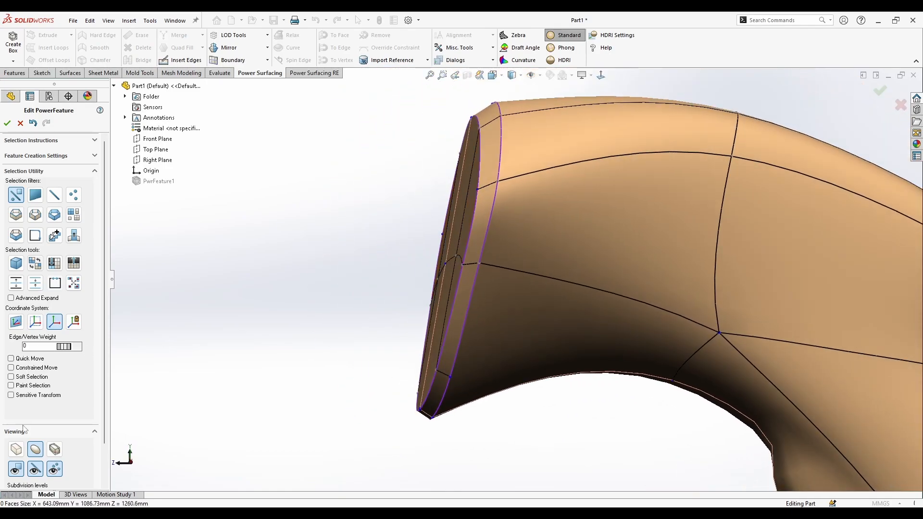
Show the control mesh and reselect the end faces of the head, then clear the selection.
click(16, 450)
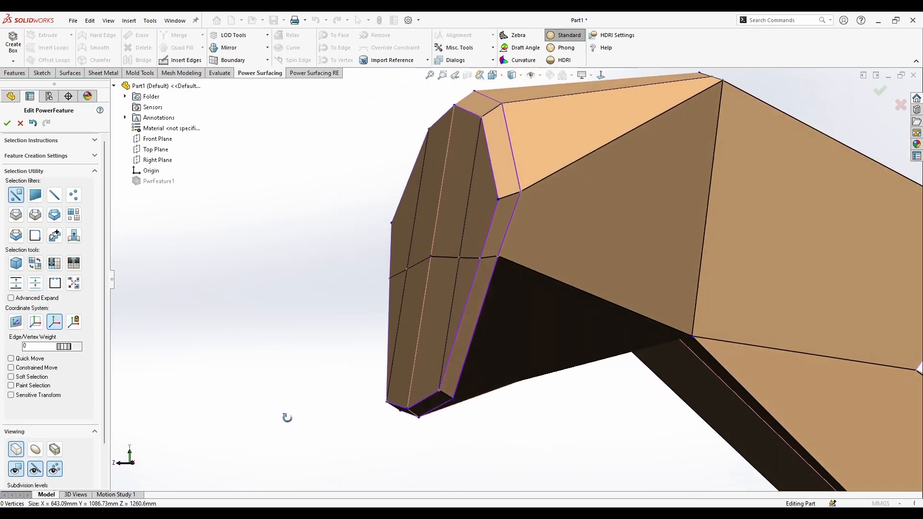
mouse_move(285, 413)
middle_down()
mouse_move(271, 427)
mouse_move(462, 331)
middle_up()
click(461, 297)
click(474, 292)
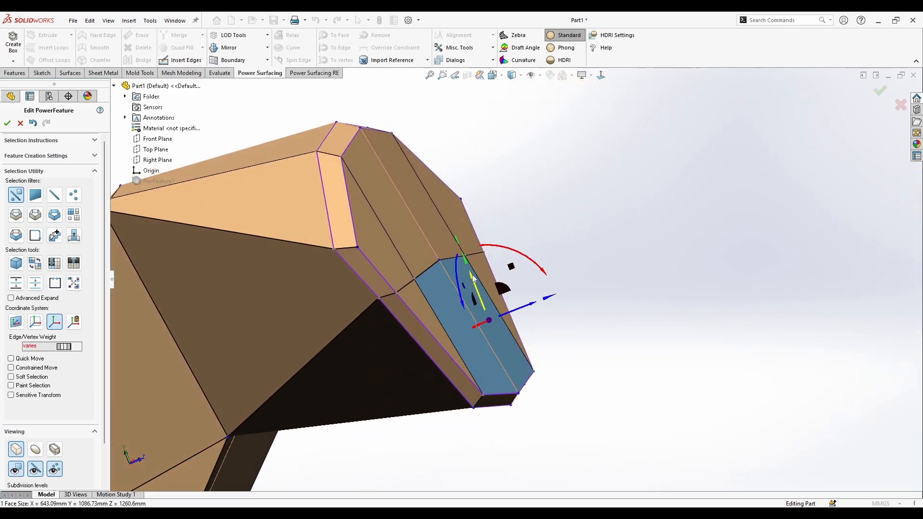
ctrl+click(478, 268)
ctrl+click(472, 240)
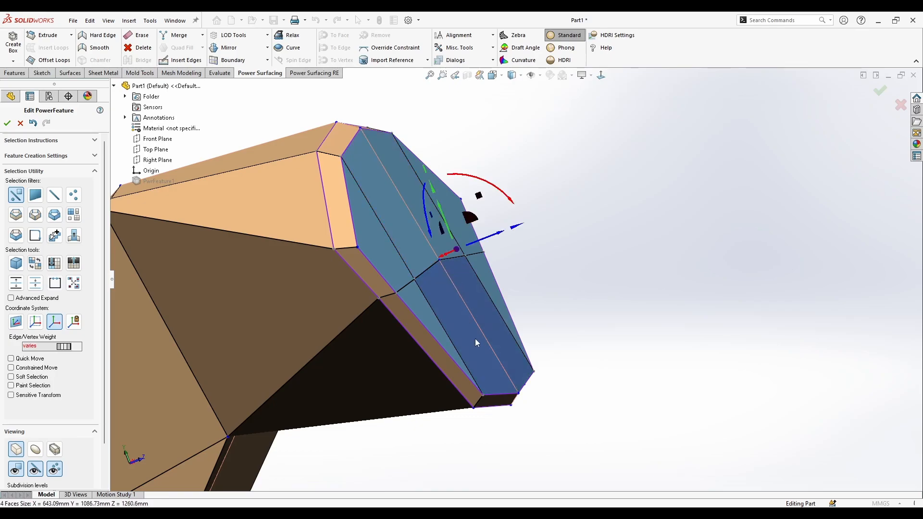
mouse_move(475, 339)
middle_down()
mouse_move(452, 335)
mouse_move(476, 289)
mouse_move(534, 236)
mouse_move(505, 267)
middle_up()
key(Escape)
click(17, 322)
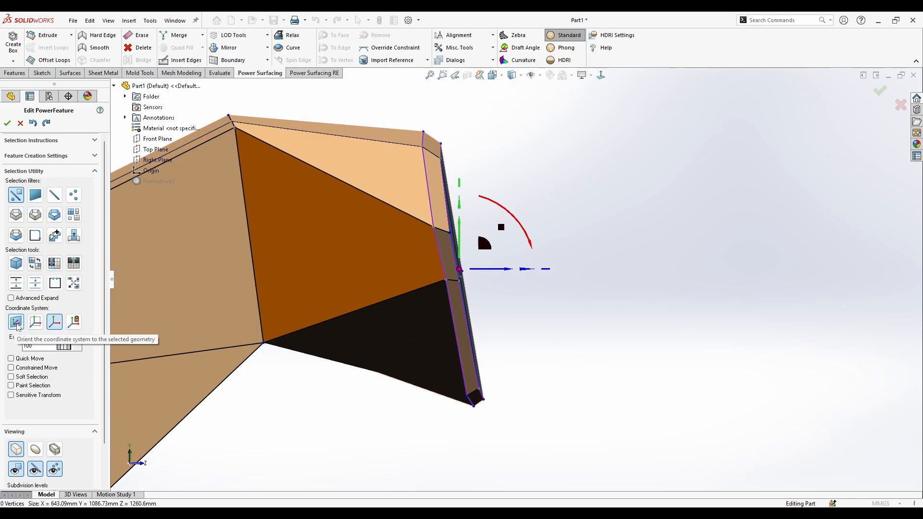
Turn on On Mirror display so the head's full symmetric shape shows, and pick a front face.
click(16, 321)
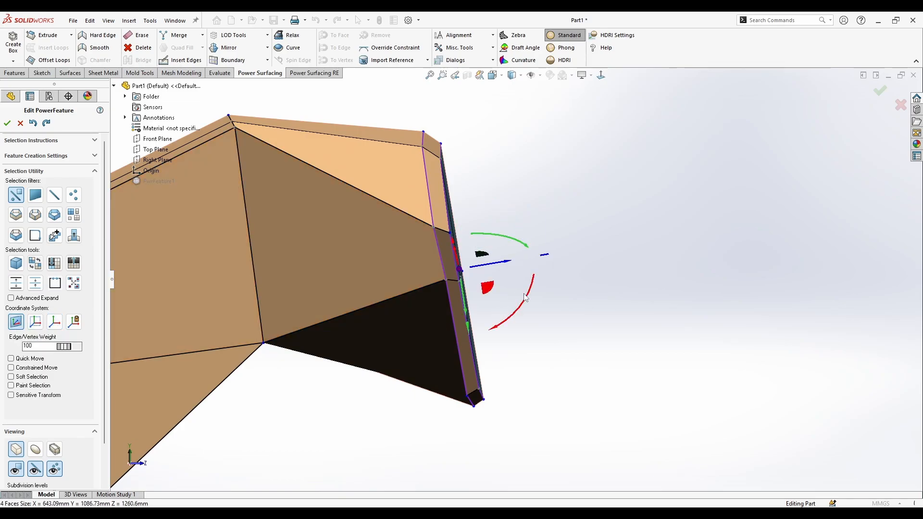
middle_drag(556, 283, 366, 261)
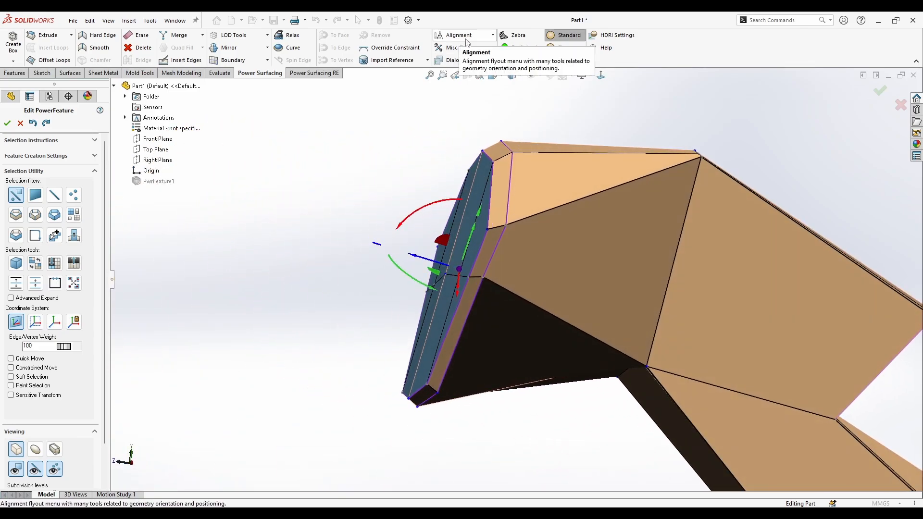
middle_drag(444, 138, 360, 180)
click(269, 48)
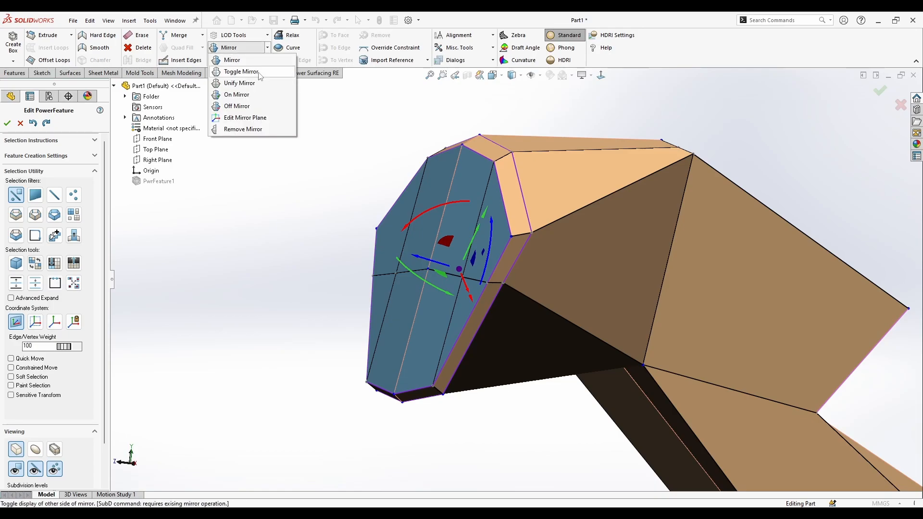
click(238, 94)
click(400, 257)
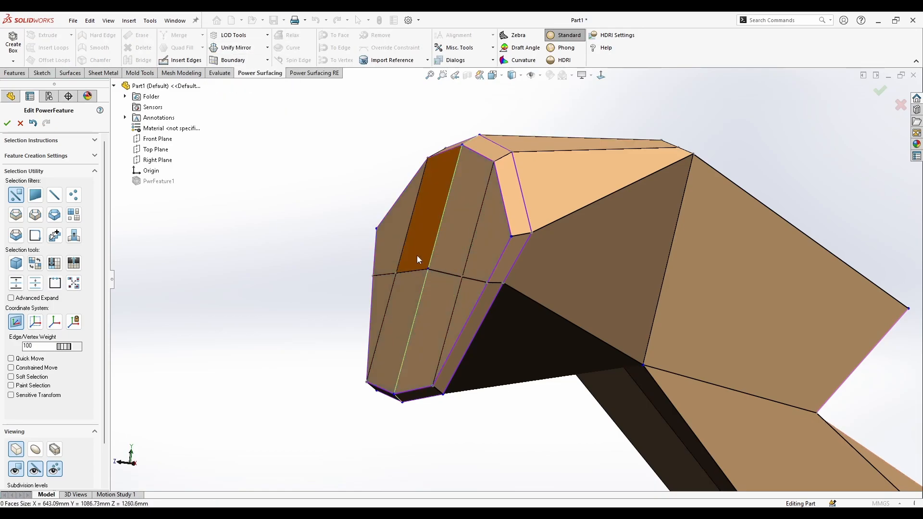
middle_drag(421, 253, 435, 298)
scroll(436, 297, down, 5)
middle_drag(462, 238, 512, 291)
scroll(488, 247, up, 5)
click(487, 246)
scroll(482, 230, up, 4)
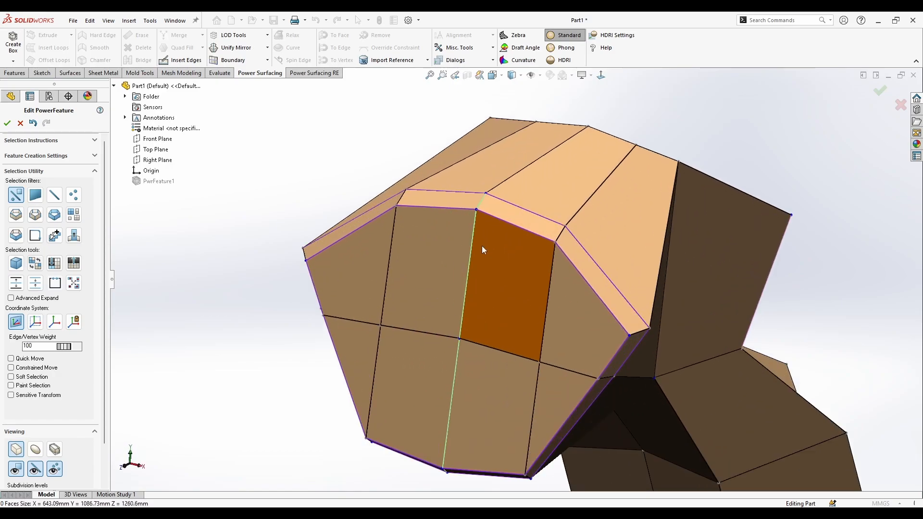
scroll(483, 240, down, 2)
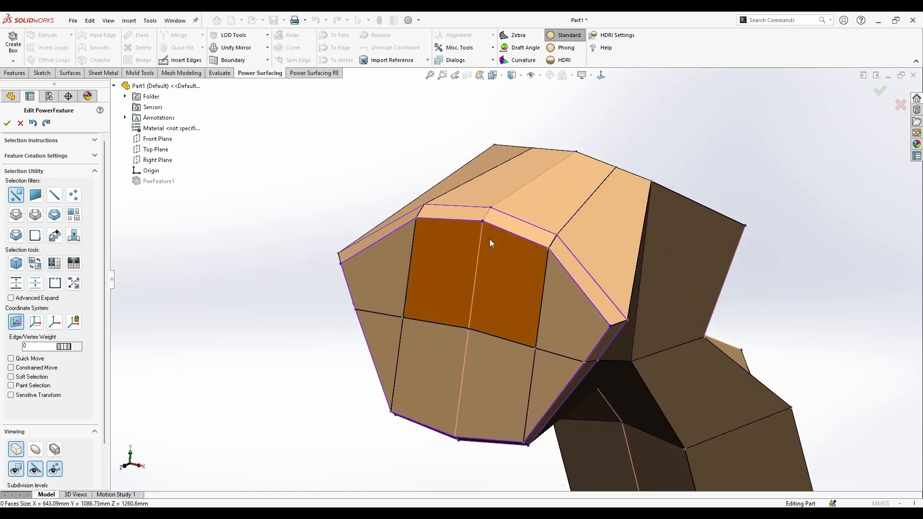
Remove the existing mirror, leaving the half model viewed from the side.
click(268, 48)
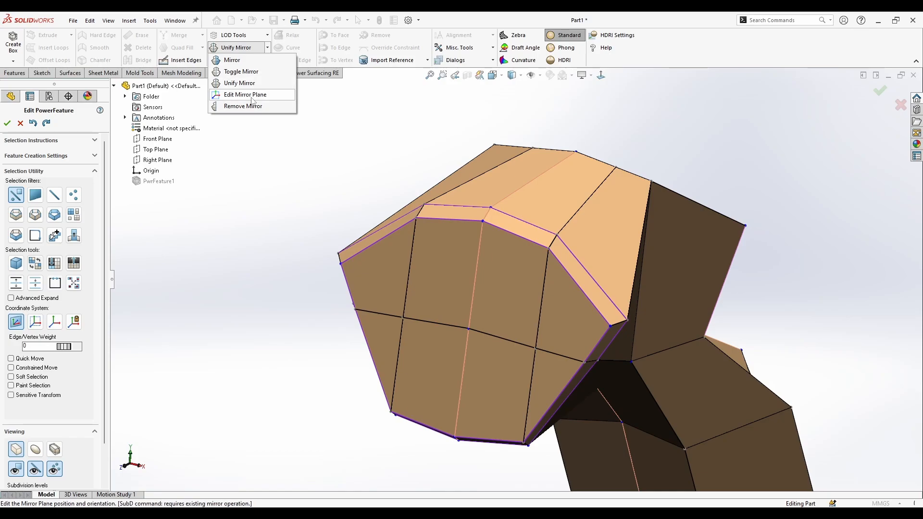
click(243, 106)
scroll(539, 278, down, 4)
click(601, 75)
Select the half body with the body filter and mirror it into a full symmetric shape.
right_click(552, 288)
click(571, 300)
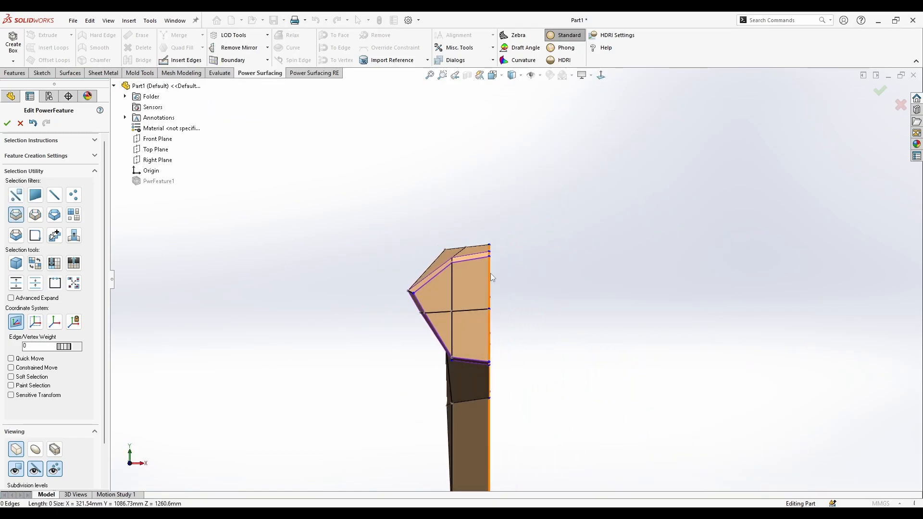
click(491, 274)
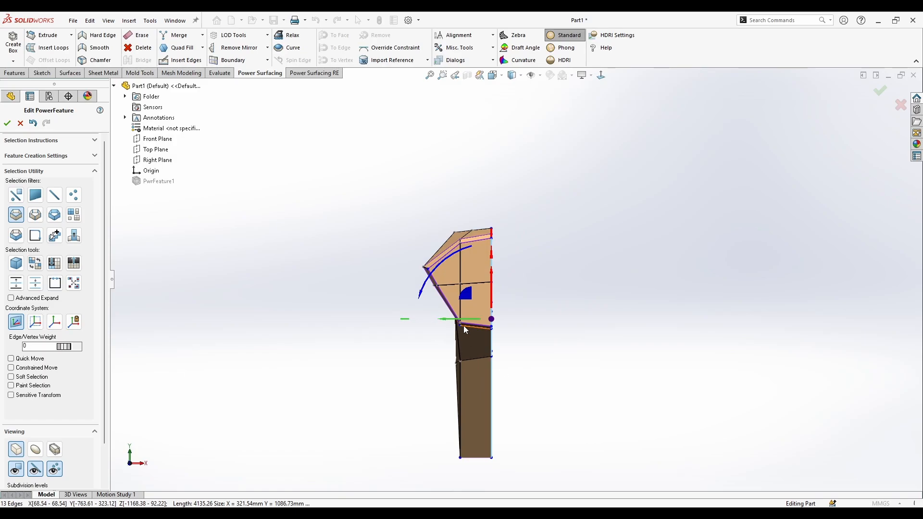
scroll(448, 325, up, 2)
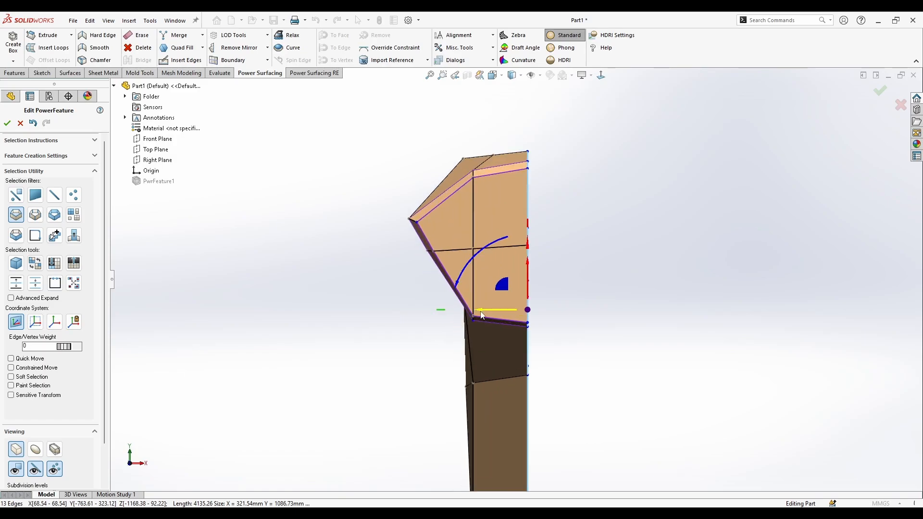
drag(482, 314, 485, 318)
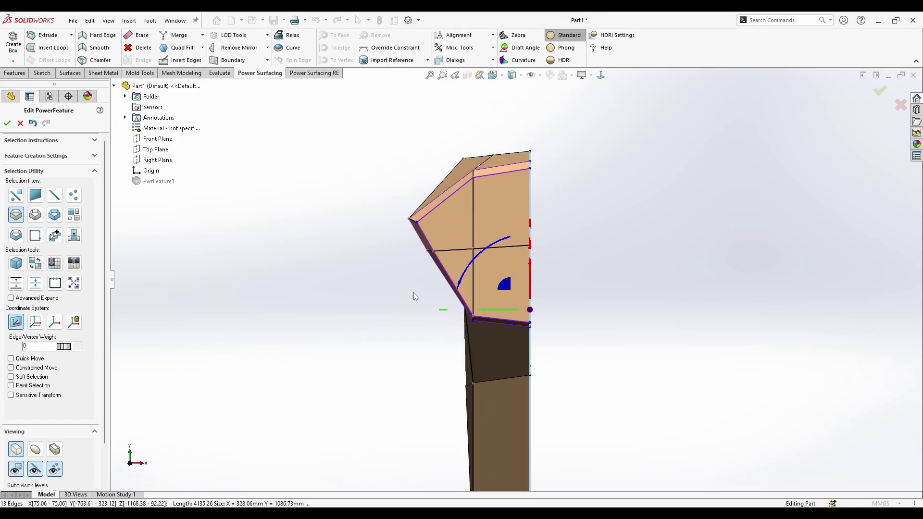
click(266, 47)
click(238, 61)
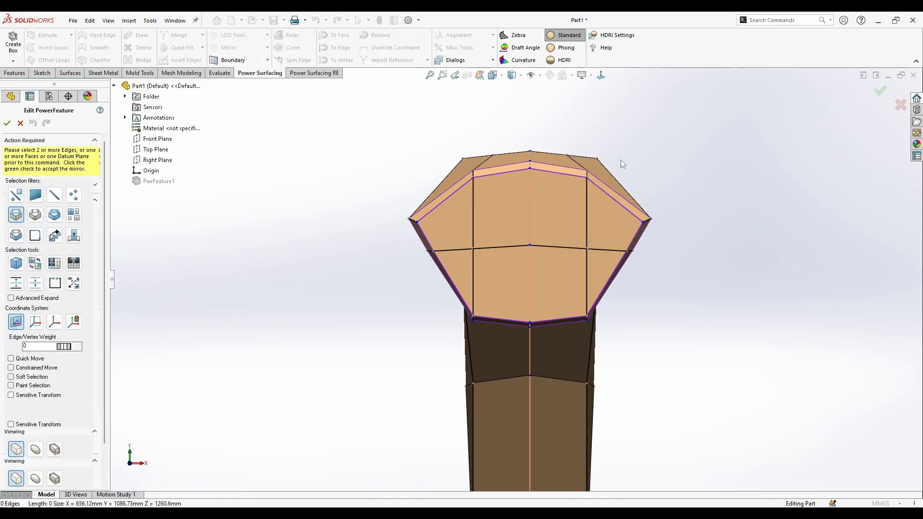
Unify the two mirrored halves into one mesh.
click(266, 48)
click(248, 60)
mouse_move(544, 266)
middle_down()
mouse_move(453, 351)
mouse_move(526, 323)
middle_up()
scroll(491, 269, down, 3)
With the face filter, select five head faces and shift them slightly, then clear the selection.
right_click(505, 274)
click(544, 273)
right_click(535, 271)
click(555, 249)
click(467, 288)
shift+click(505, 285)
shift+click(407, 288)
shift+click(456, 341)
shift+click(507, 344)
middle_drag(517, 340, 476, 351)
drag(476, 351, 478, 347)
key(Escape)
middle_drag(520, 318, 505, 312)
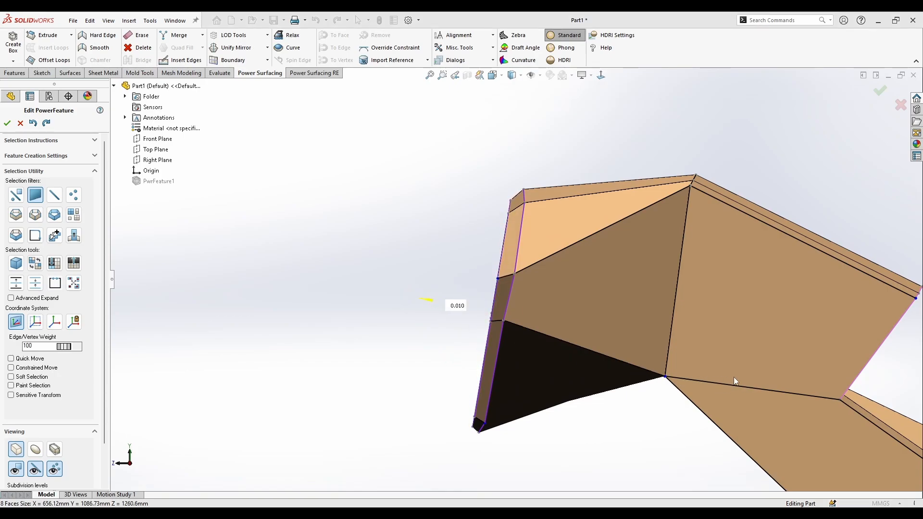
Try a face and a front-edge pick on the head, clearing each selection.
click(569, 260)
right_click(569, 261)
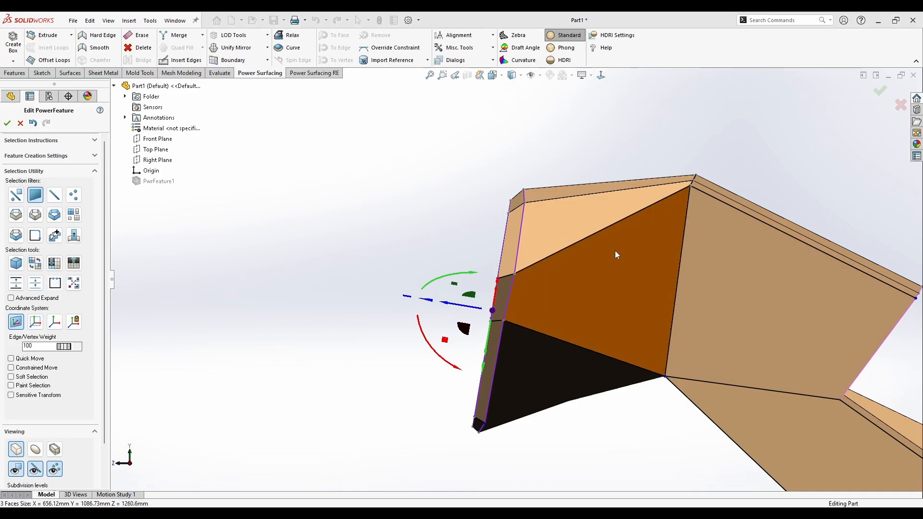
key(Escape)
click(517, 255)
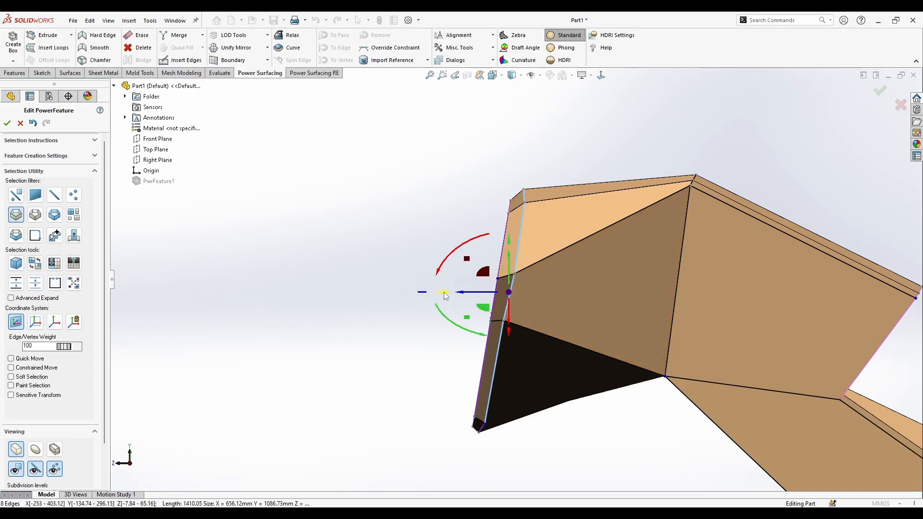
drag(445, 295, 518, 319)
middle_drag(390, 353, 482, 258)
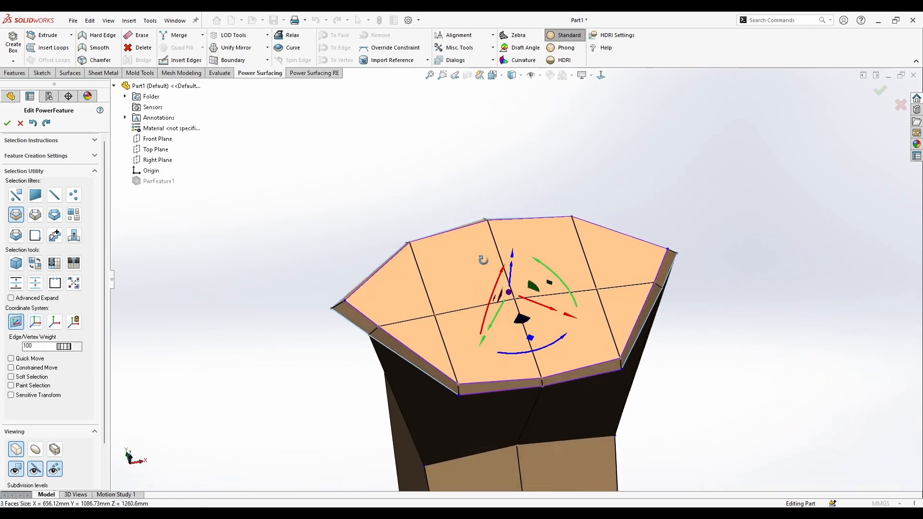
key(Escape)
Select the front edges of the head with the edge filter and frame the view.
click(511, 370)
middle_drag(510, 370, 412, 422)
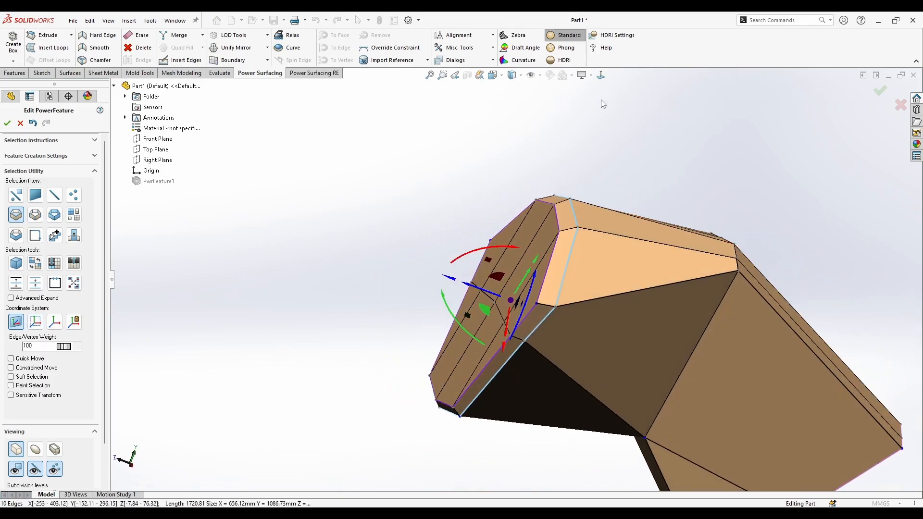
click(603, 75)
middle_drag(591, 253, 490, 201)
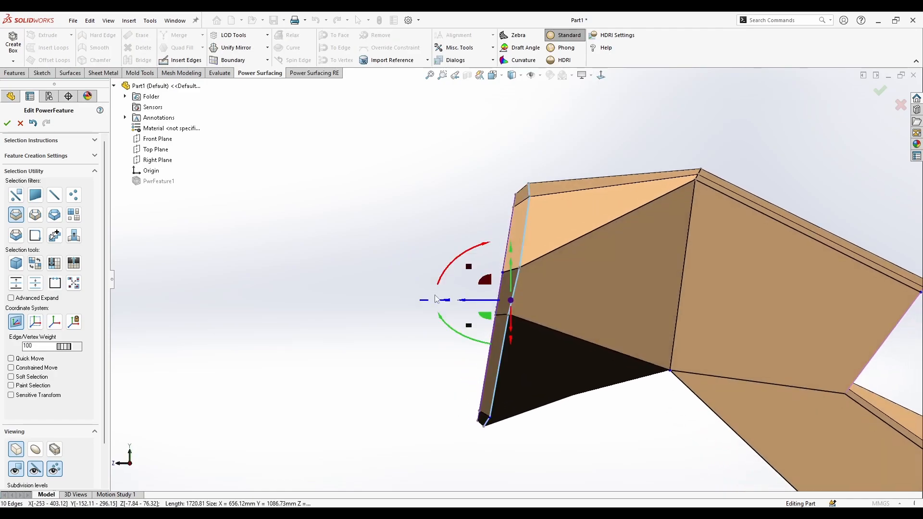
middle_drag(469, 327, 466, 314)
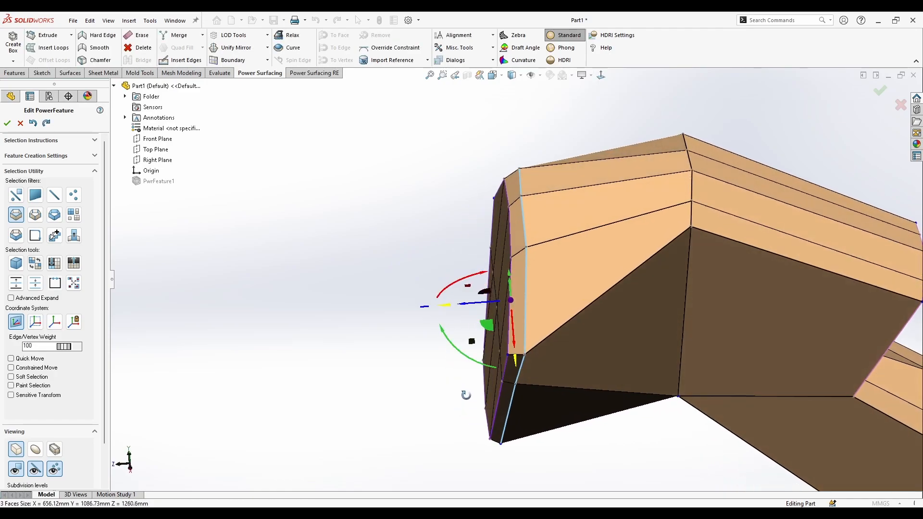
click(592, 77)
middle_drag(548, 303, 514, 330)
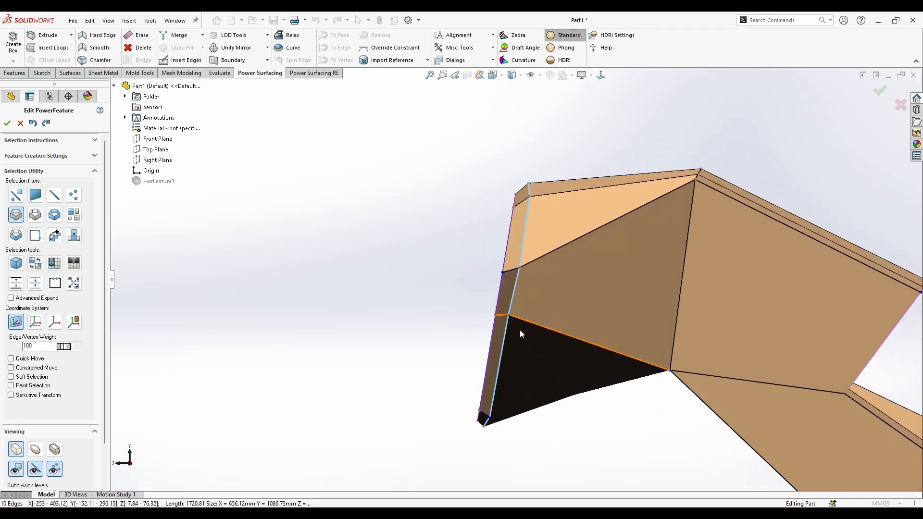
Shift the front edges about 0.790 and rotate them roughly -10°, switching the triad coordinate system.
drag(447, 300, 725, 364)
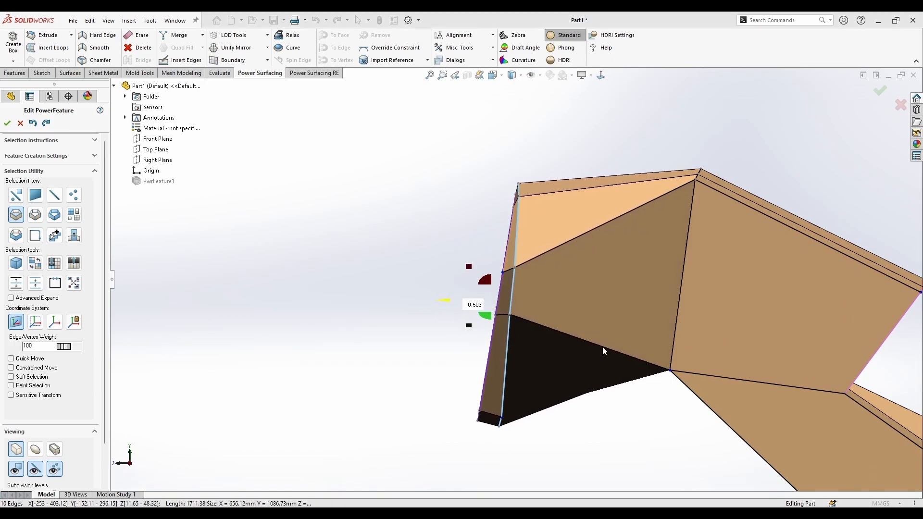
drag(456, 264, 460, 259)
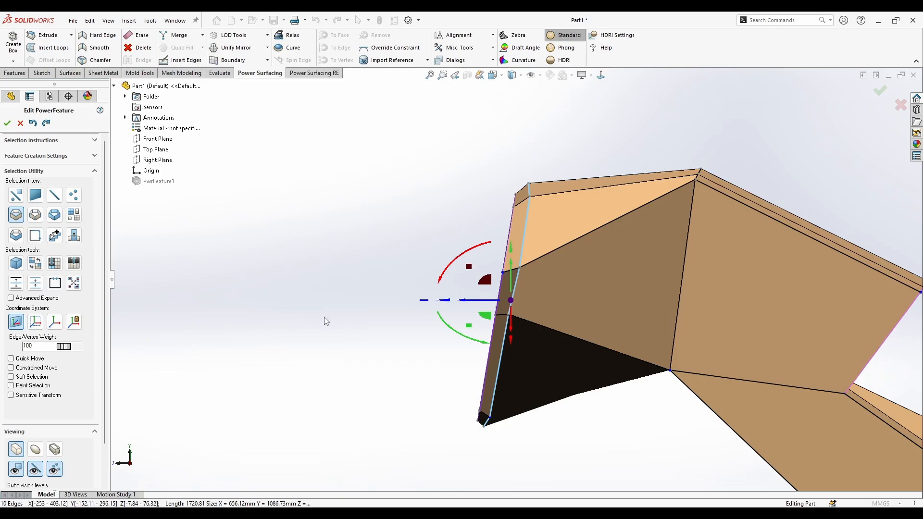
mouse_move(440, 318)
middle_down()
mouse_move(479, 335)
mouse_move(549, 216)
middle_up()
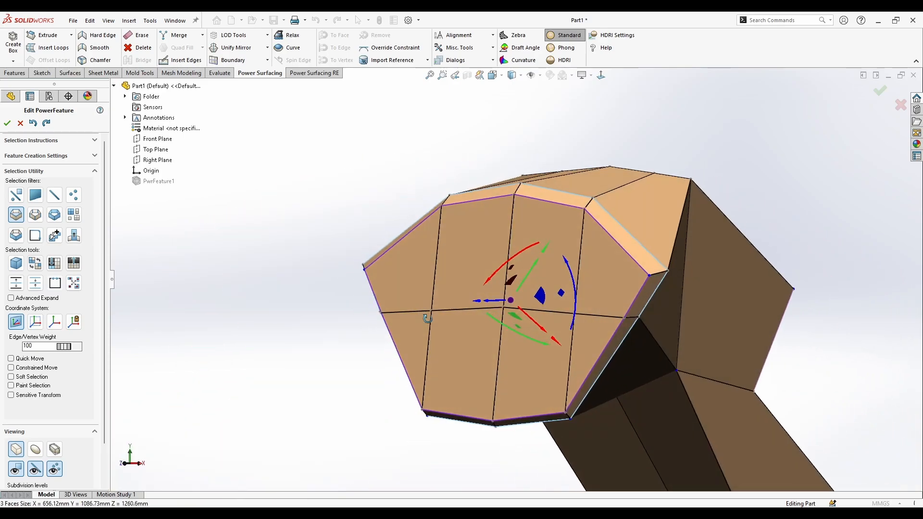
click(55, 321)
middle_drag(557, 152, 595, 88)
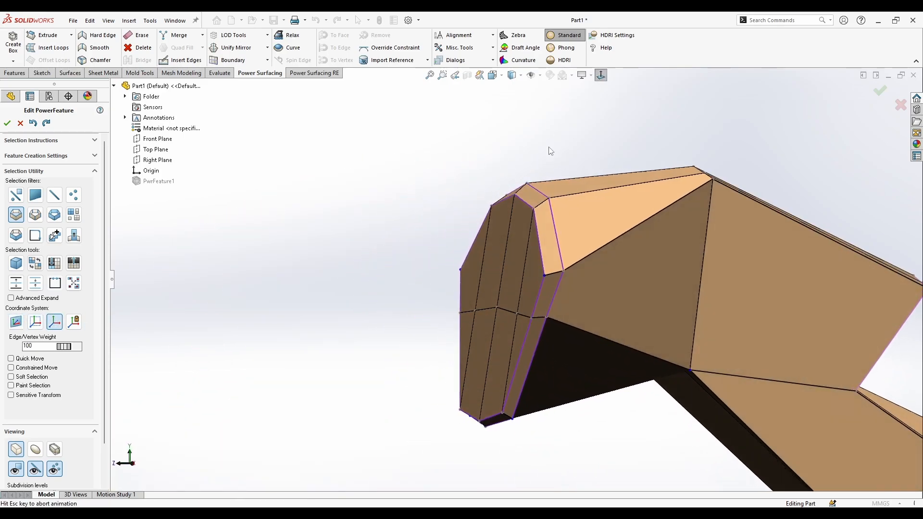
middle_drag(547, 157, 455, 284)
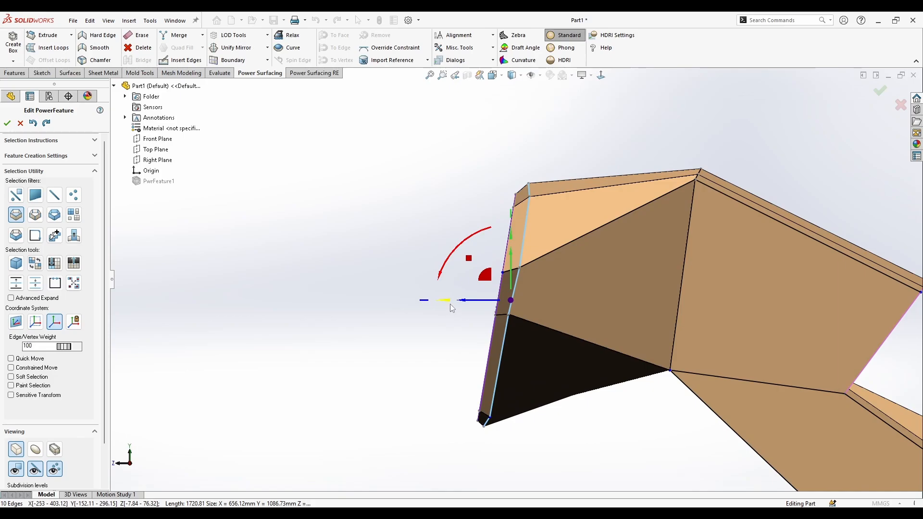
drag(448, 300, 507, 319)
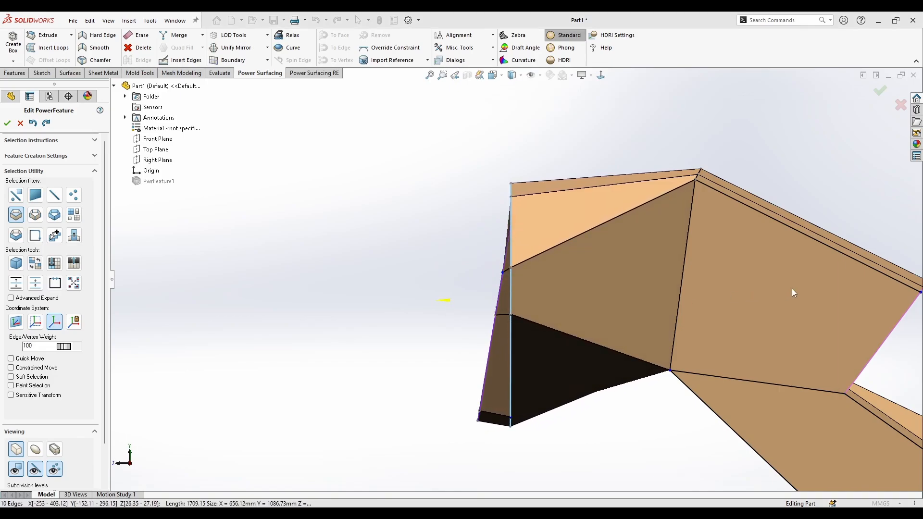
drag(447, 253, 467, 247)
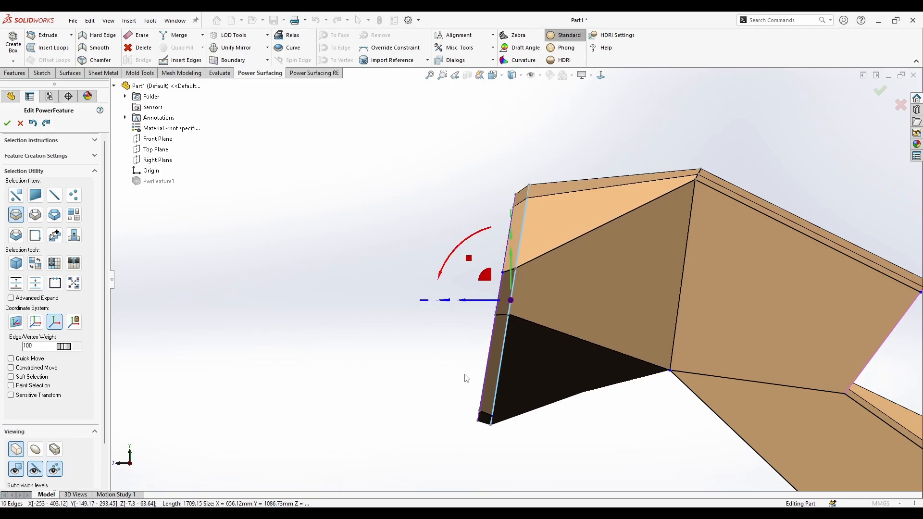
middle_drag(558, 437, 737, 426)
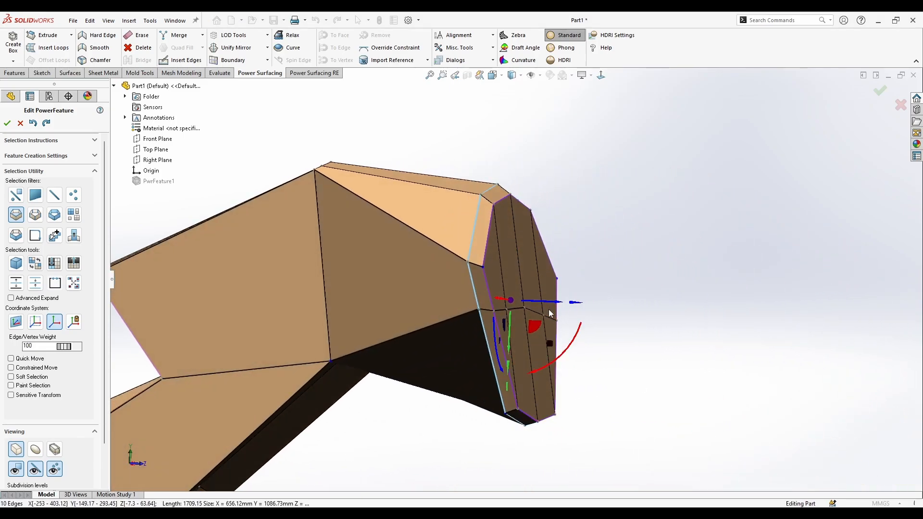
drag(549, 311, 570, 306)
mouse_move(635, 332)
middle_down()
mouse_move(506, 346)
mouse_move(470, 362)
mouse_move(668, 384)
middle_up()
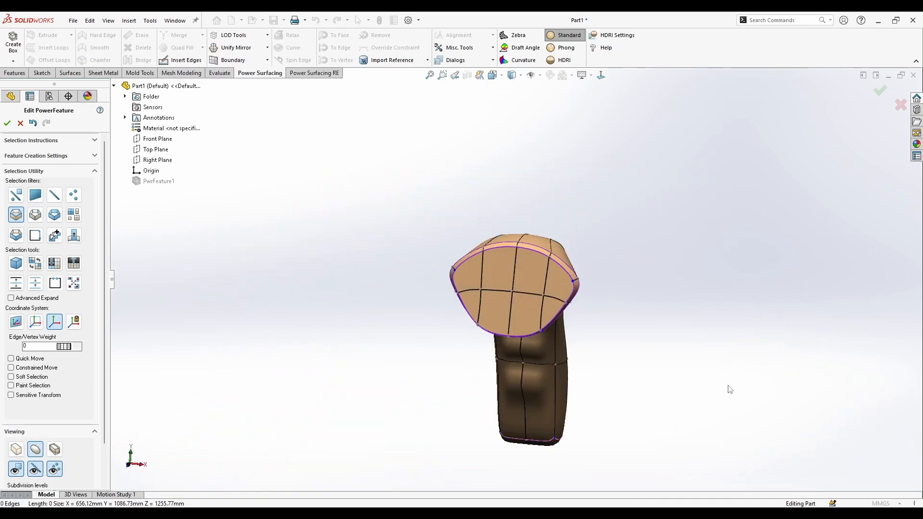
mouse_move(730, 389)
middle_down()
mouse_move(548, 318)
mouse_move(566, 296)
middle_up()
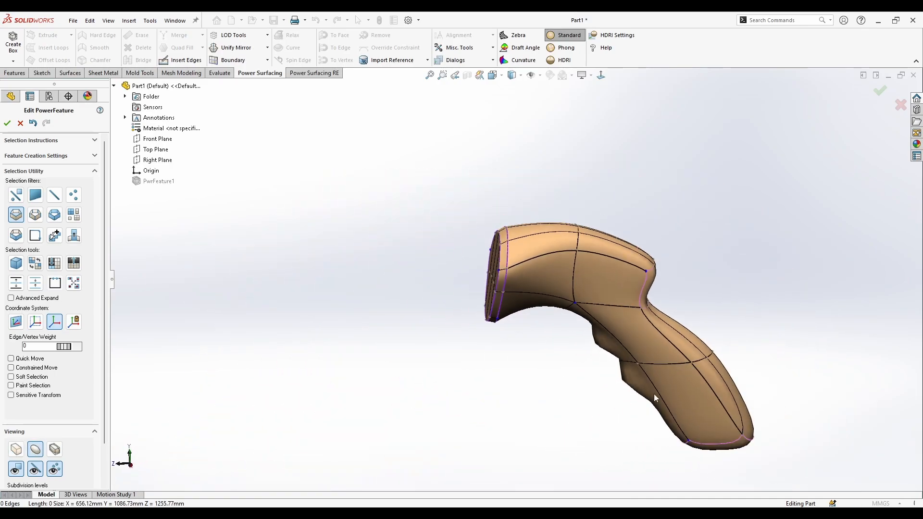
mouse_move(662, 395)
middle_down()
mouse_move(707, 299)
mouse_move(498, 299)
mouse_move(520, 282)
mouse_move(509, 307)
mouse_move(518, 295)
middle_up()
scroll(518, 296, down, 2)
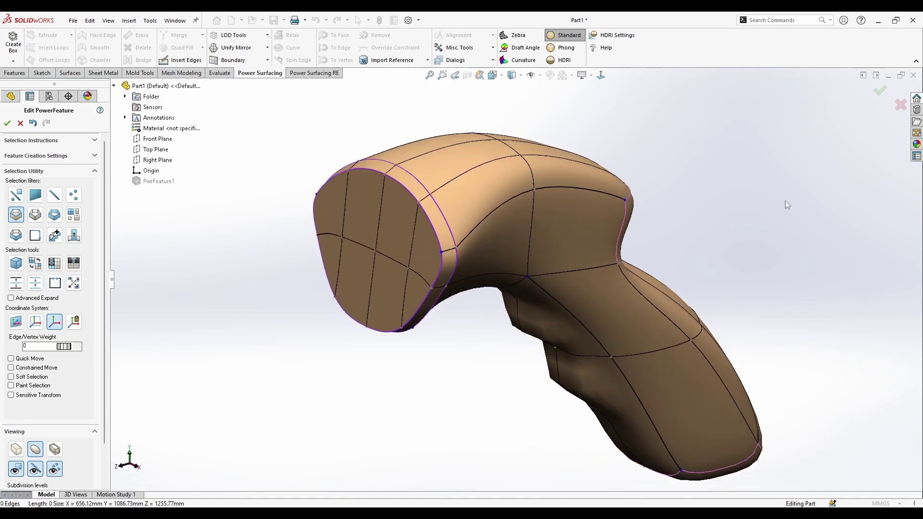
Convert the SubD to a solid body and apply red high gloss plastic from Appearances.
click(881, 93)
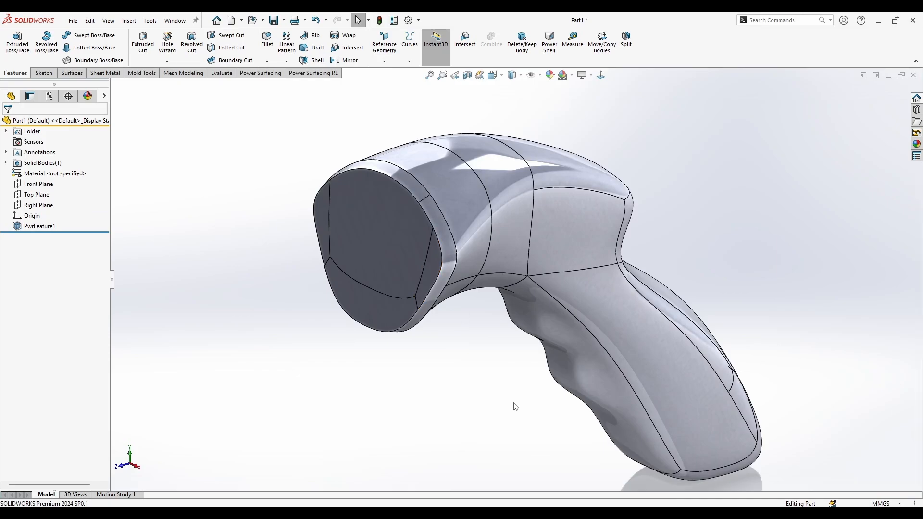
mouse_move(551, 315)
middle_down()
mouse_move(710, 250)
mouse_move(500, 287)
mouse_move(519, 281)
middle_up()
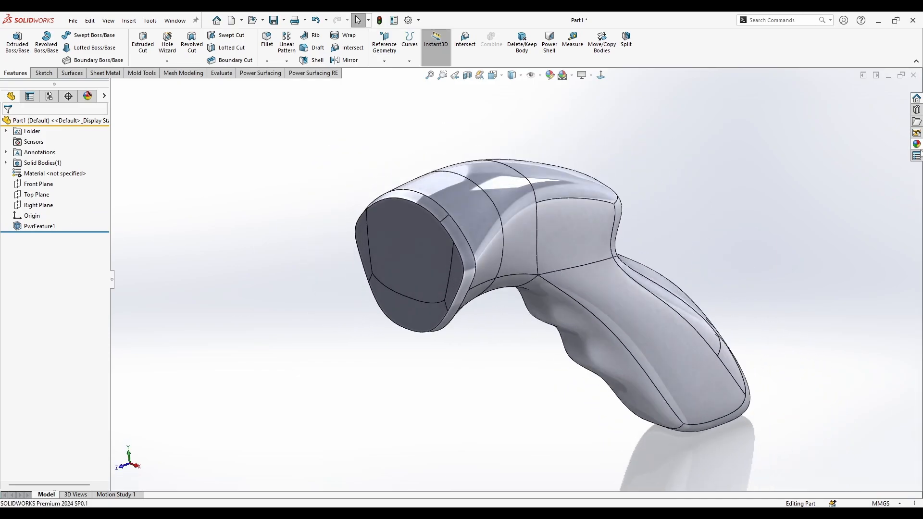
click(916, 144)
click(815, 114)
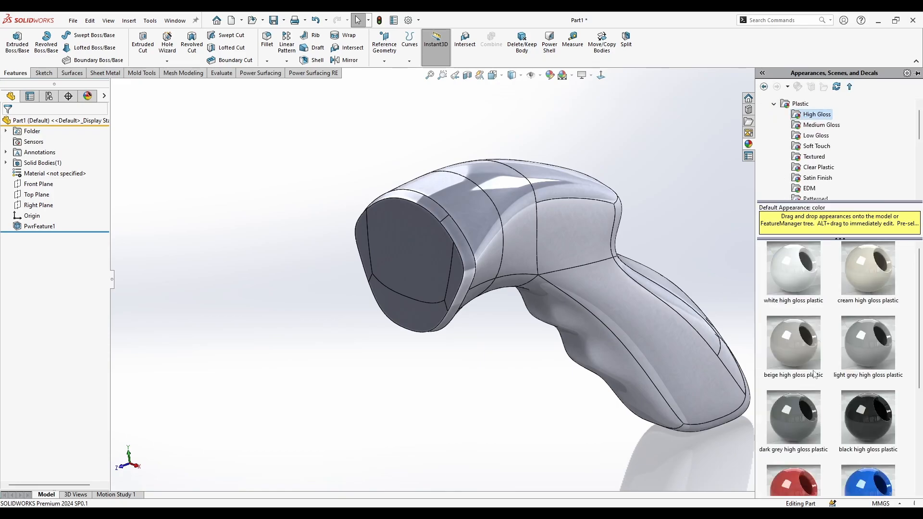
drag(794, 480, 643, 325)
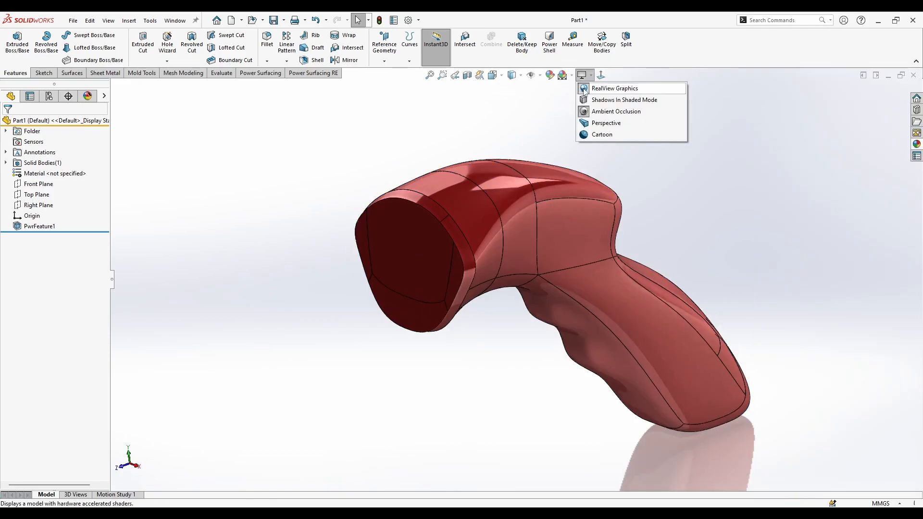
Enable floor shadows and perspective, with Observer Position set to 1.
click(585, 100)
click(591, 124)
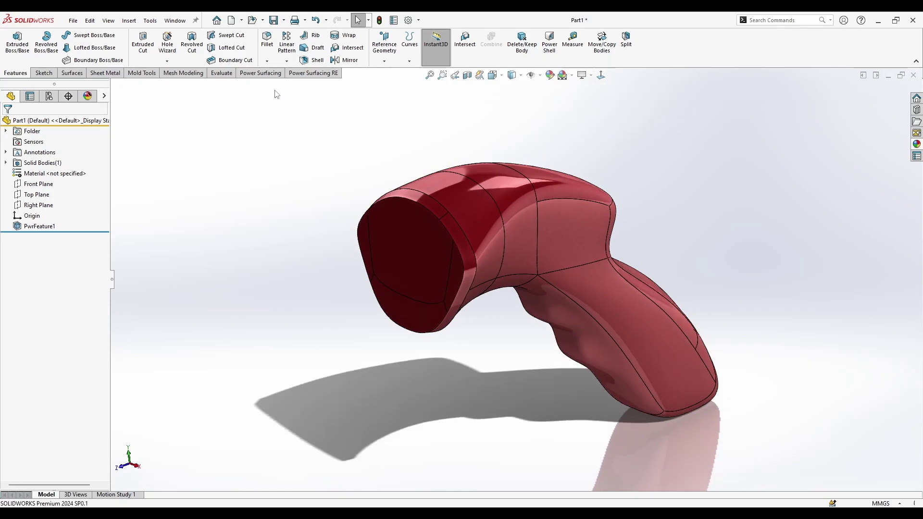
click(108, 20)
click(260, 225)
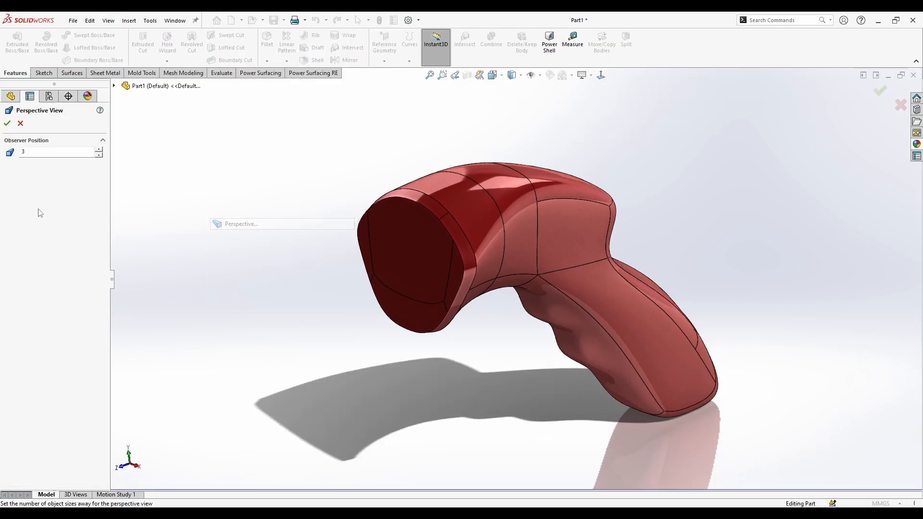
double_click(98, 155)
mouse_move(531, 259)
middle_down()
mouse_move(434, 307)
mouse_move(456, 370)
mouse_move(475, 228)
middle_up()
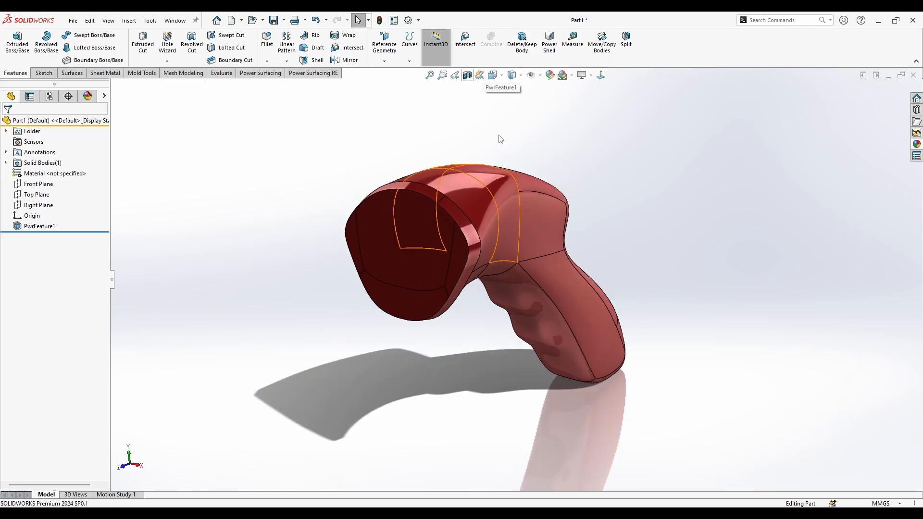
Run a section view through the scanner, inspect the cut, and cancel it.
key(ctrl+shift+x)
drag(410, 362, 518, 357)
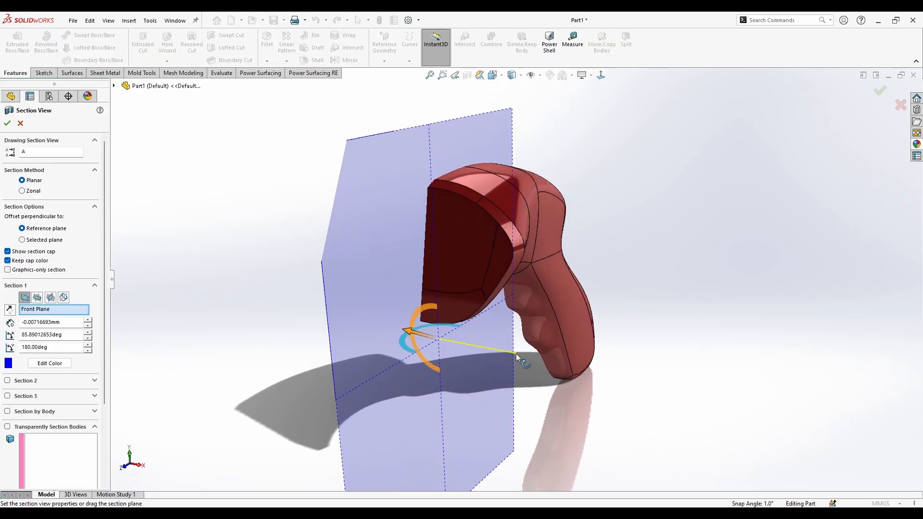
mouse_move(518, 358)
middle_down()
mouse_move(219, 110)
mouse_move(228, 103)
mouse_move(173, 236)
middle_up()
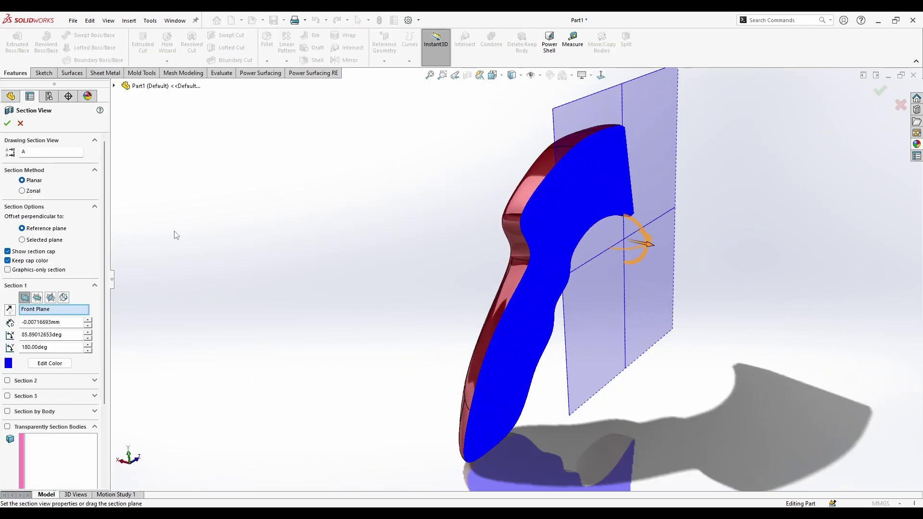
click(20, 123)
mouse_move(363, 202)
middle_down()
mouse_move(305, 281)
mouse_move(257, 318)
mouse_move(491, 366)
mouse_move(576, 325)
middle_up()
Apply a plain white scene, go isometric, and turn off shadows in shaded mode.
click(563, 75)
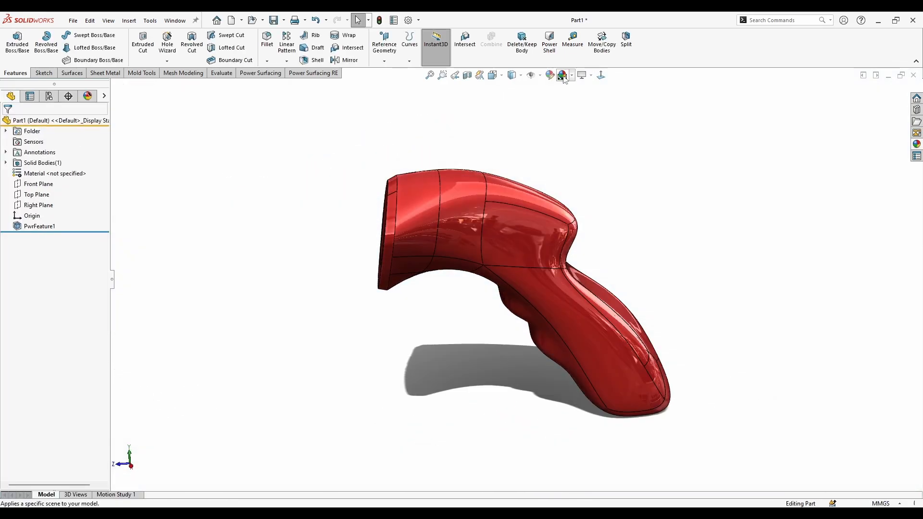
mouse_move(543, 157)
middle_down()
mouse_move(612, 152)
mouse_move(694, 175)
mouse_move(584, 163)
mouse_move(559, 191)
mouse_move(476, 246)
mouse_move(459, 377)
mouse_move(497, 238)
mouse_move(562, 187)
mouse_move(617, 183)
mouse_move(462, 180)
mouse_move(260, 205)
mouse_move(185, 246)
mouse_move(289, 311)
mouse_move(523, 383)
mouse_move(596, 419)
middle_up()
key(ctrl+7)
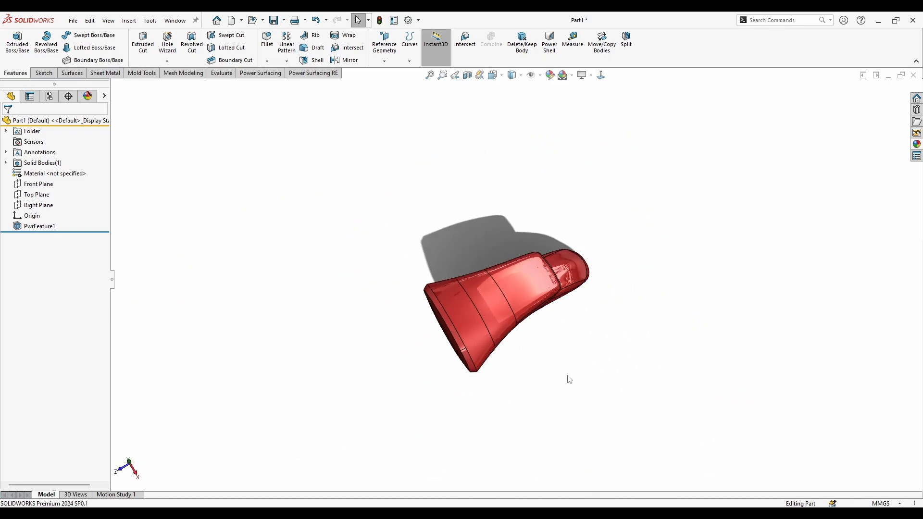
click(598, 100)
scroll(529, 244, down, 4)
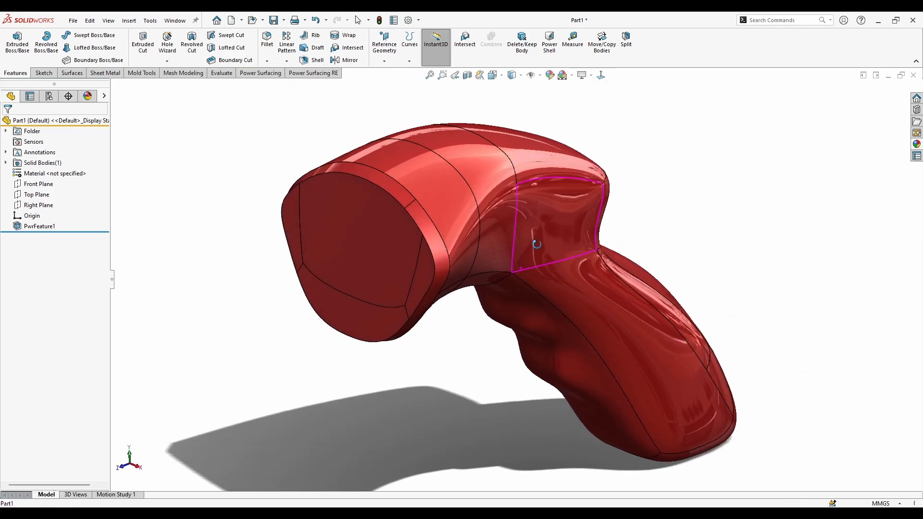
mouse_move(483, 232)
middle_down()
mouse_move(439, 360)
mouse_move(375, 360)
mouse_move(550, 354)
mouse_move(613, 208)
middle_up()
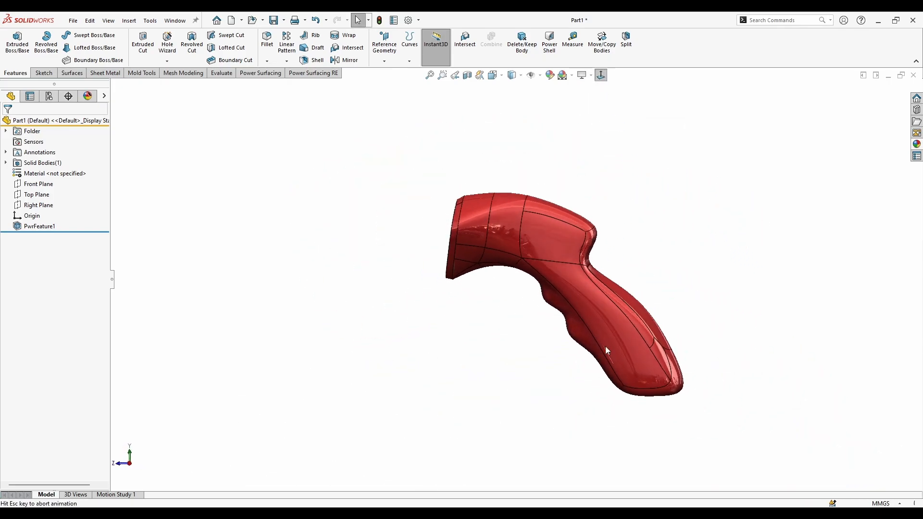
scroll(609, 344, down, 3)
Reopen the Power Surfacing feature with Edit Feature and select the handle-tip faces.
right_click(512, 198)
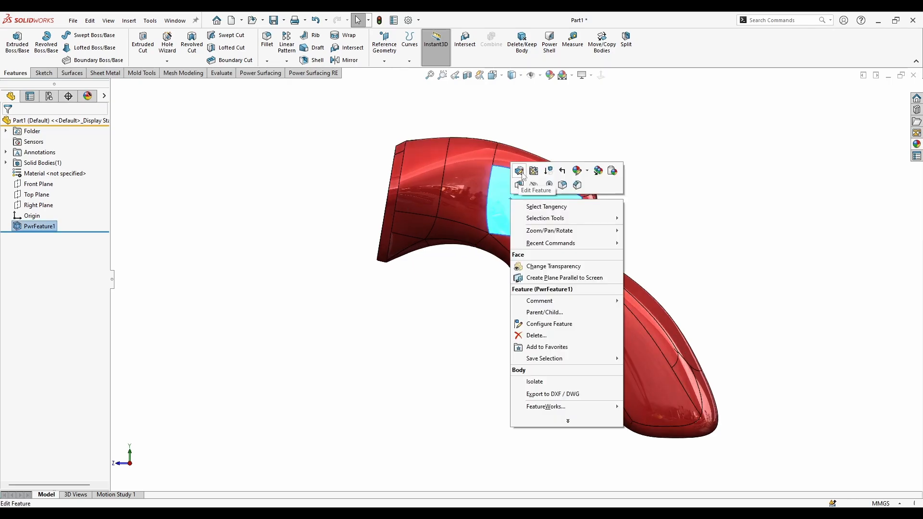
click(520, 171)
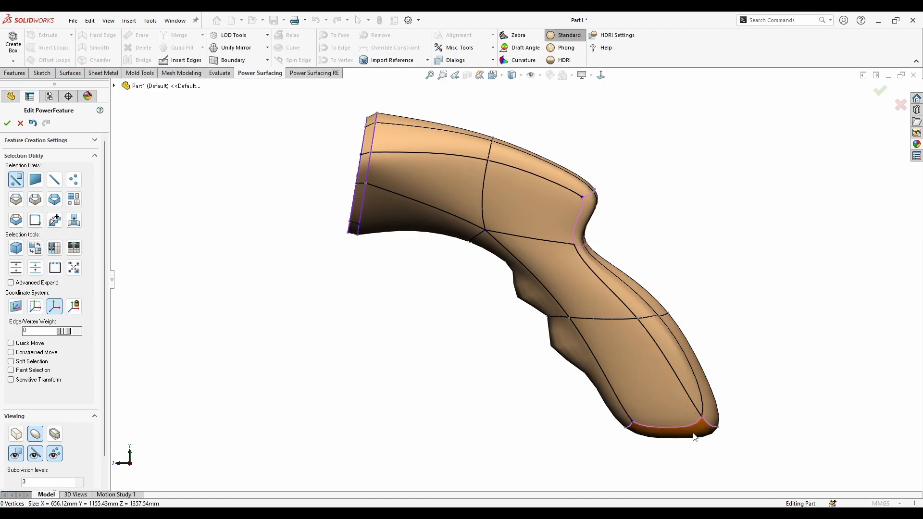
middle_drag(623, 447, 708, 479)
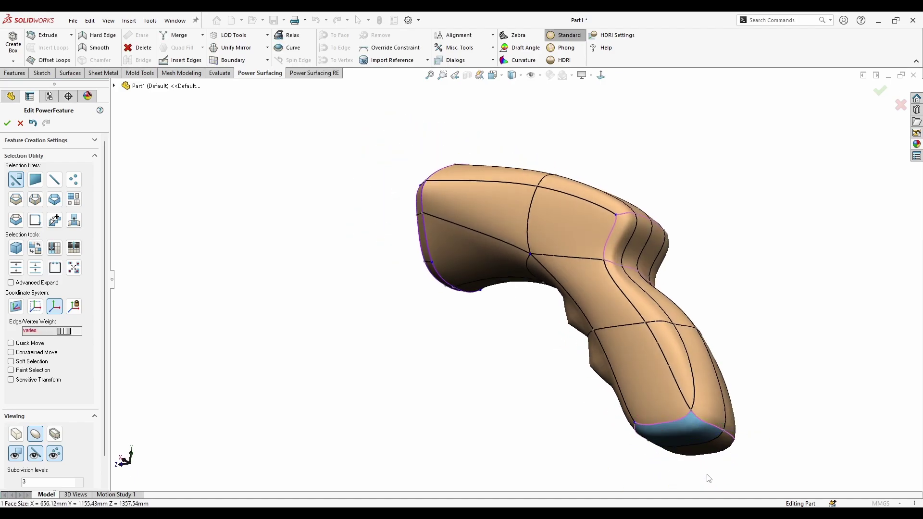
shift+click(714, 451)
scroll(682, 324, down, 2)
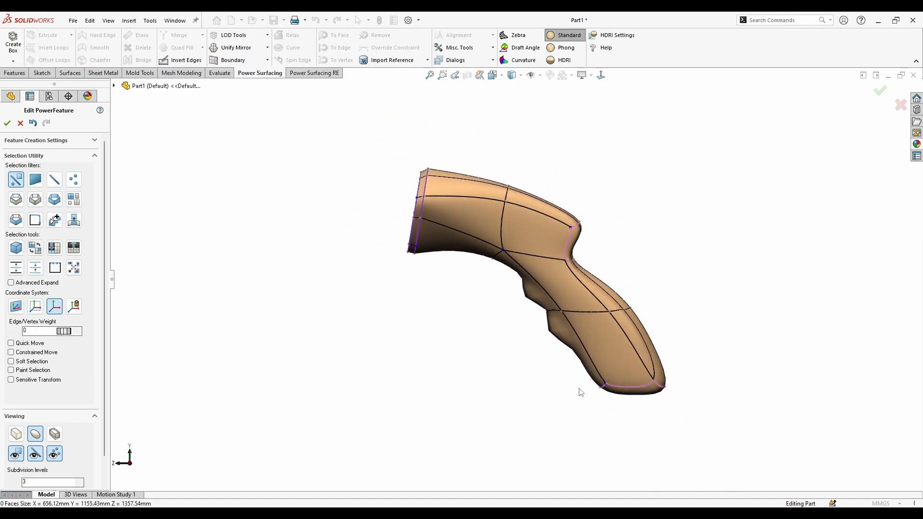
Pull the handle-tip faces to reshape the end and accept to rebuild the red solid.
drag(636, 389, 620, 385)
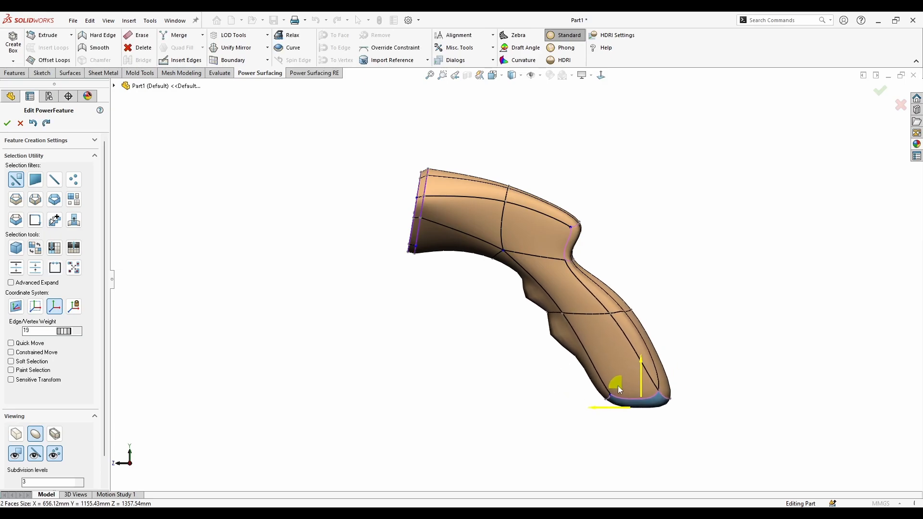
click(842, 107)
click(881, 91)
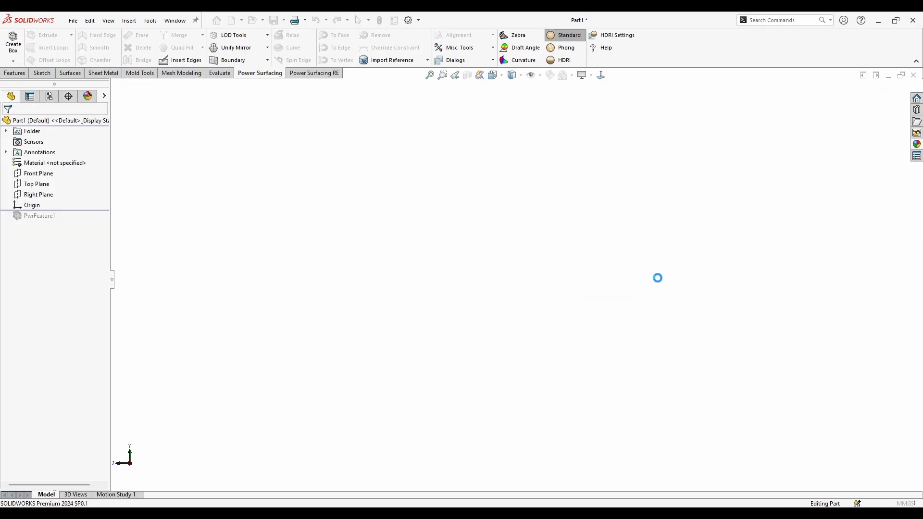